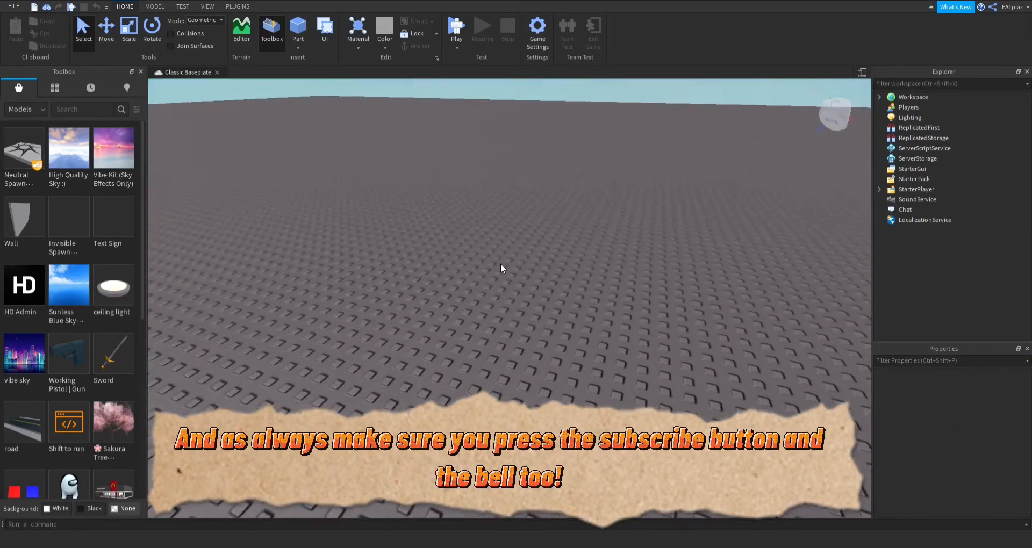
right_drag(424, 272, 427, 270)
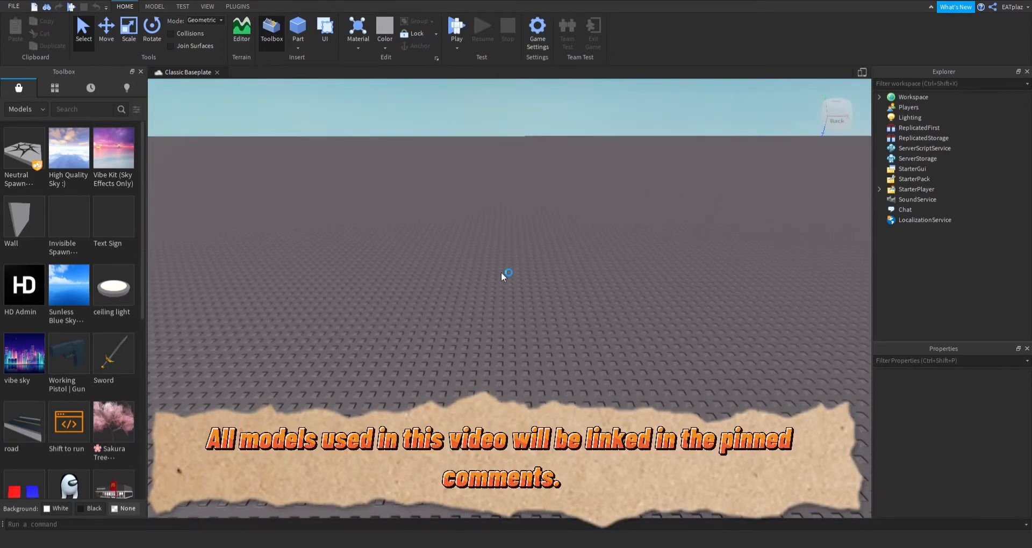
right_drag(486, 258, 472, 256)
drag(414, 215, 611, 286)
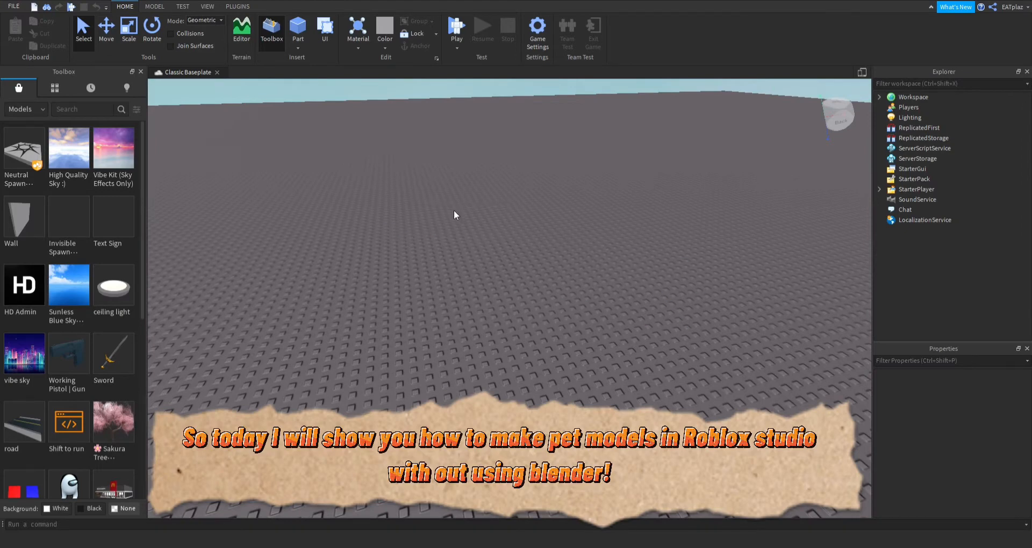
Step: Insert the MeshPart model set from My Models onto the baseplate
click(55, 88)
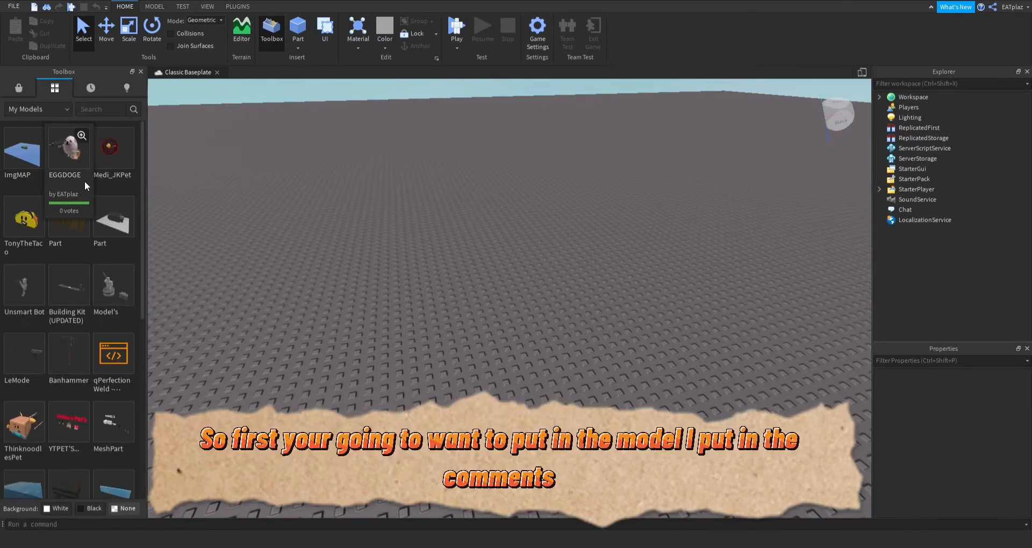
scroll(102, 172, down, 3)
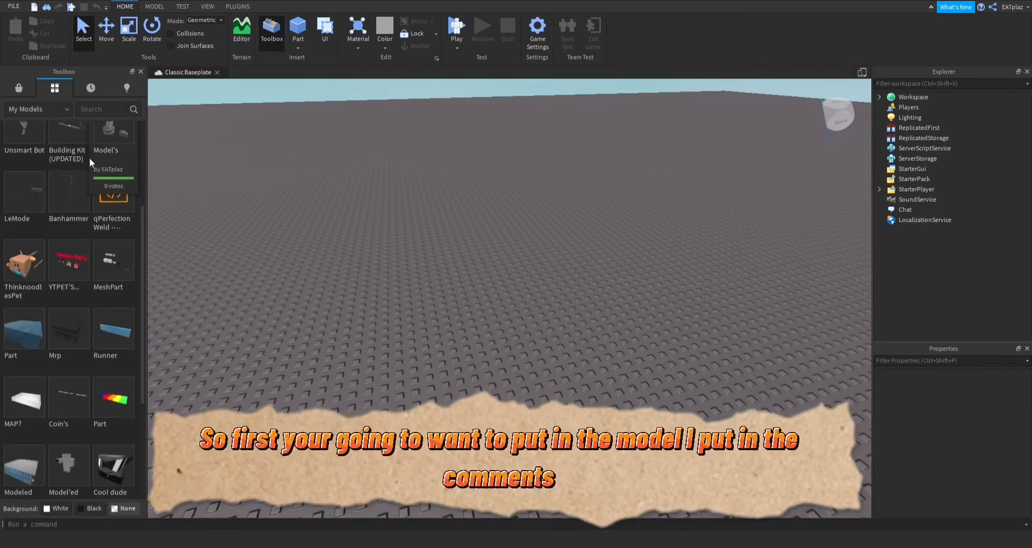
mouse_move(74, 170)
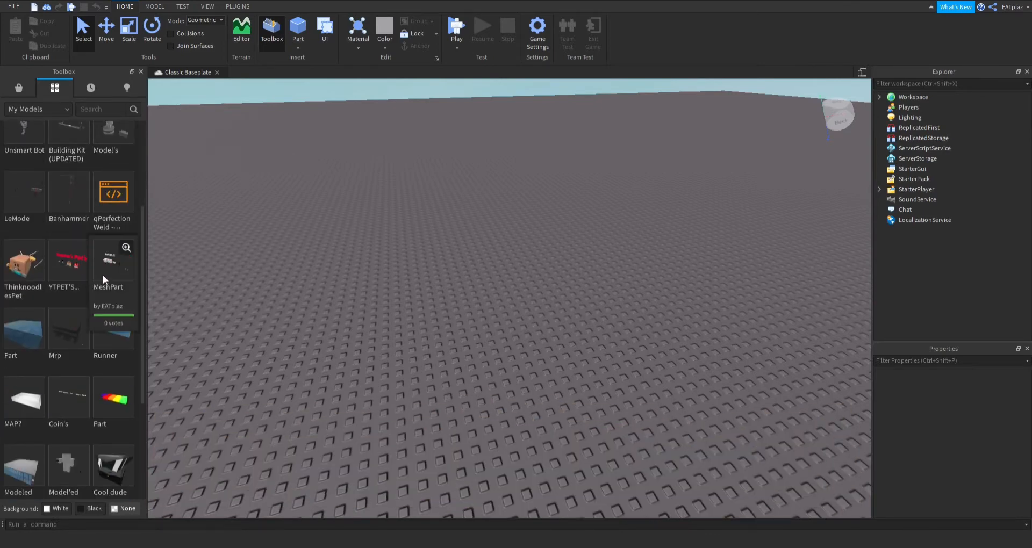
click(102, 274)
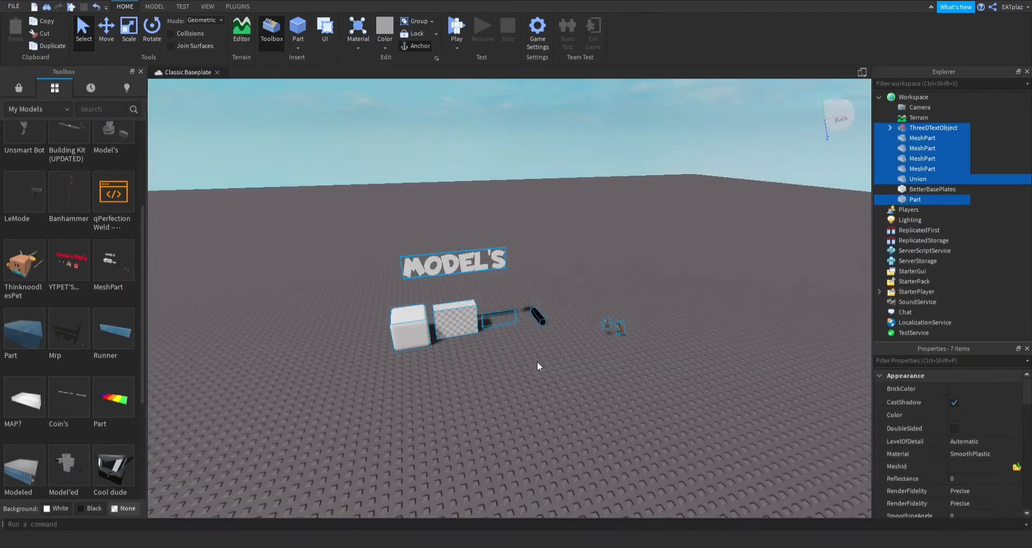
click(546, 376)
Step: Delete the small meshes, checkered block, half disc, black piece and MODEL'S text, keeping only the white cube
drag(590, 298, 656, 368)
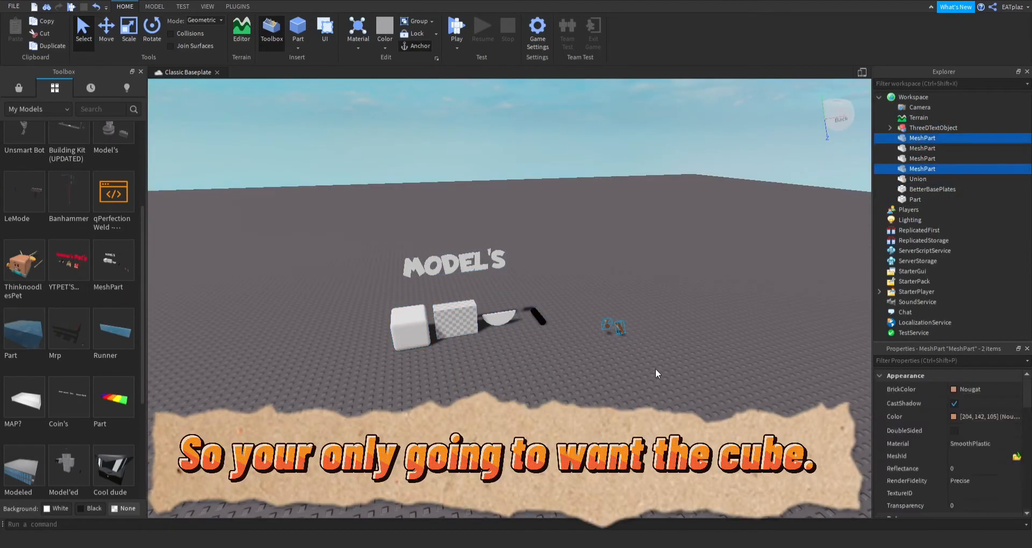
key(Delete)
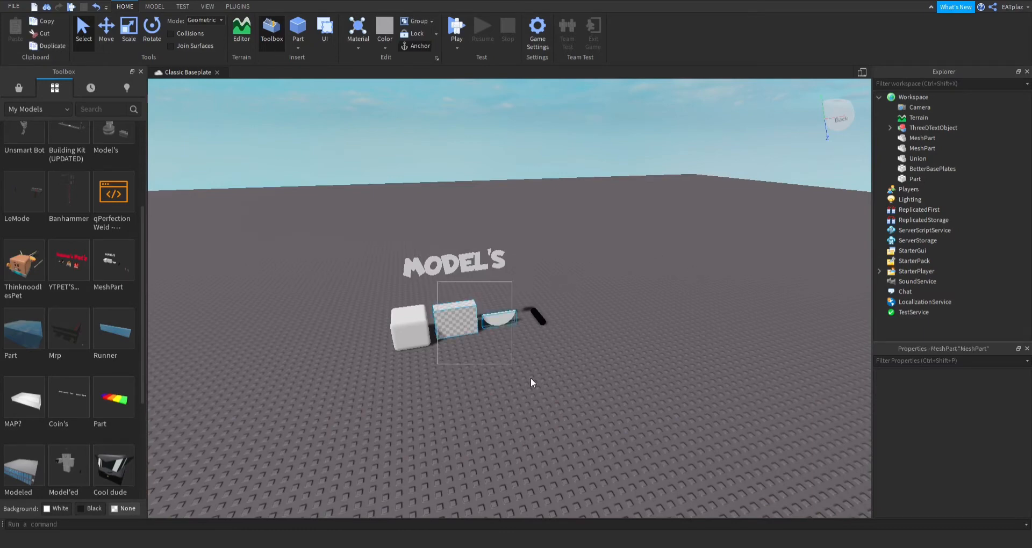
drag(530, 378, 581, 392)
key(Delete)
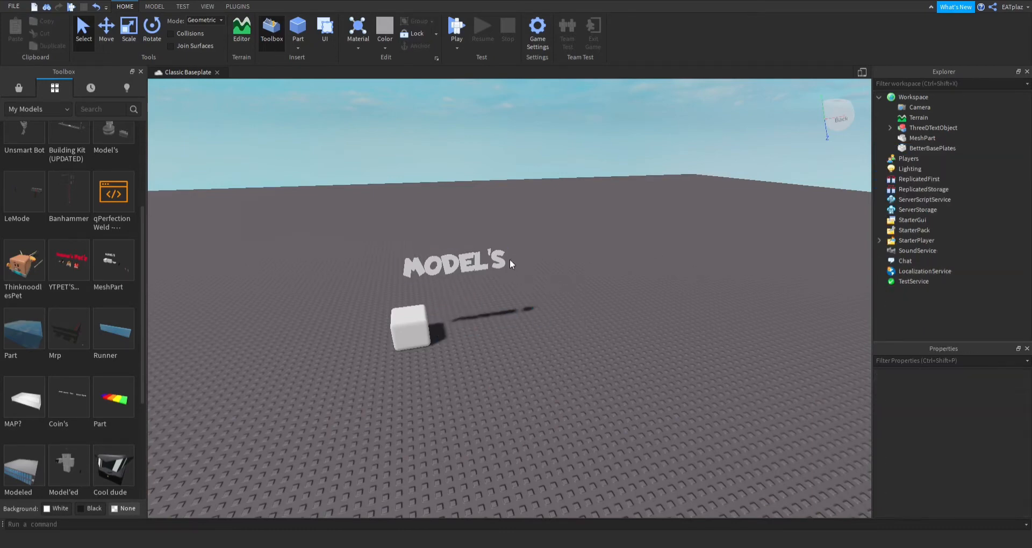
drag(460, 335, 433, 298)
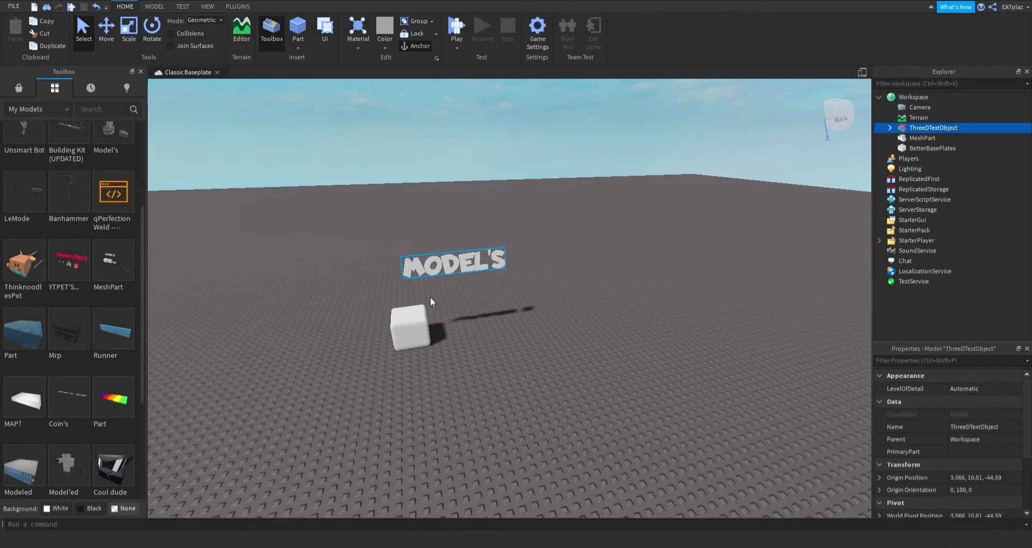
key(Delete)
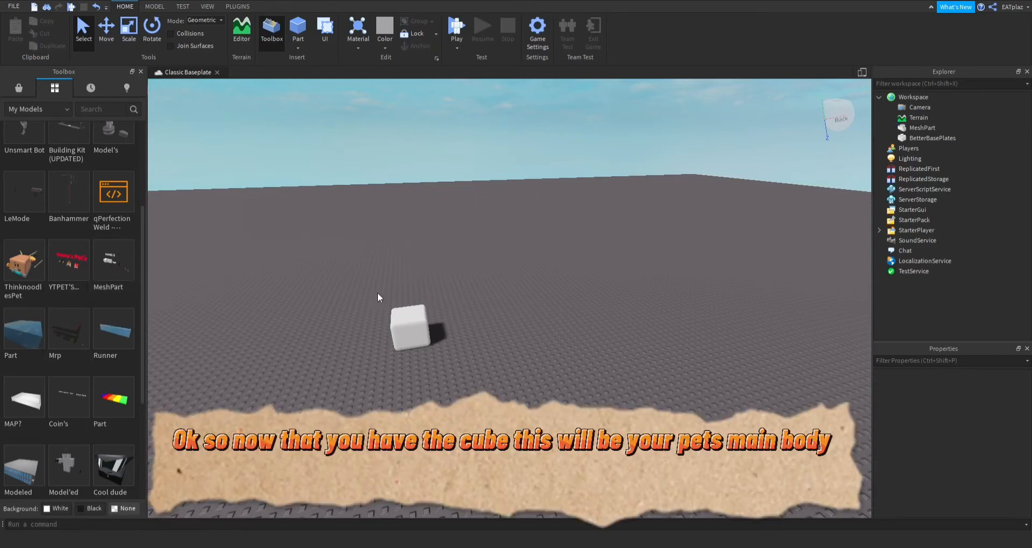
Step: Move the white cube across the baseplate, closer to the camera
drag(410, 347, 452, 414)
click(527, 267)
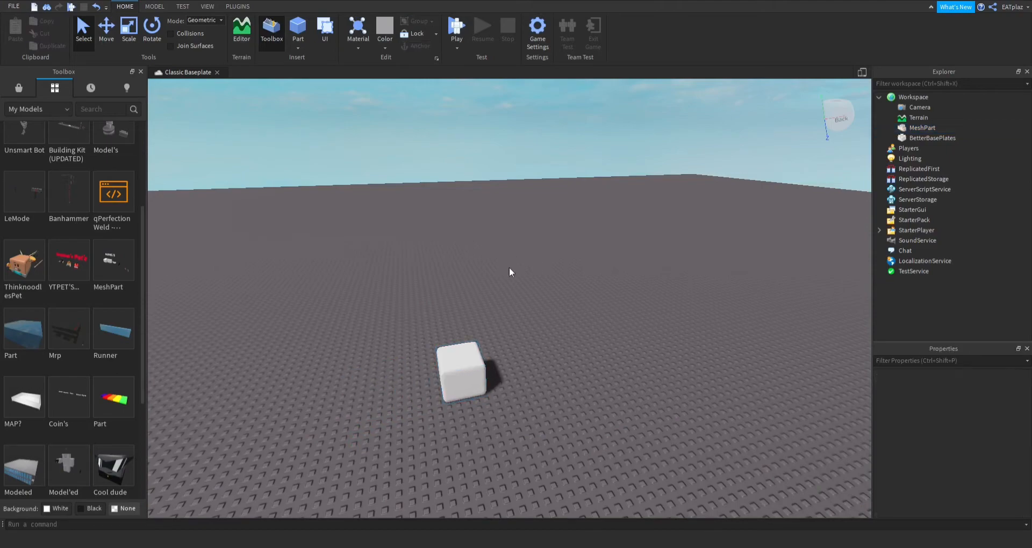
Step: Examine the white cube from several sides and distances
scroll(512, 272, up, 5)
mouse_move(509, 267)
right_down()
mouse_move(527, 283)
mouse_move(511, 272)
right_up()
scroll(527, 283, down, 4)
key(w)
key(a)
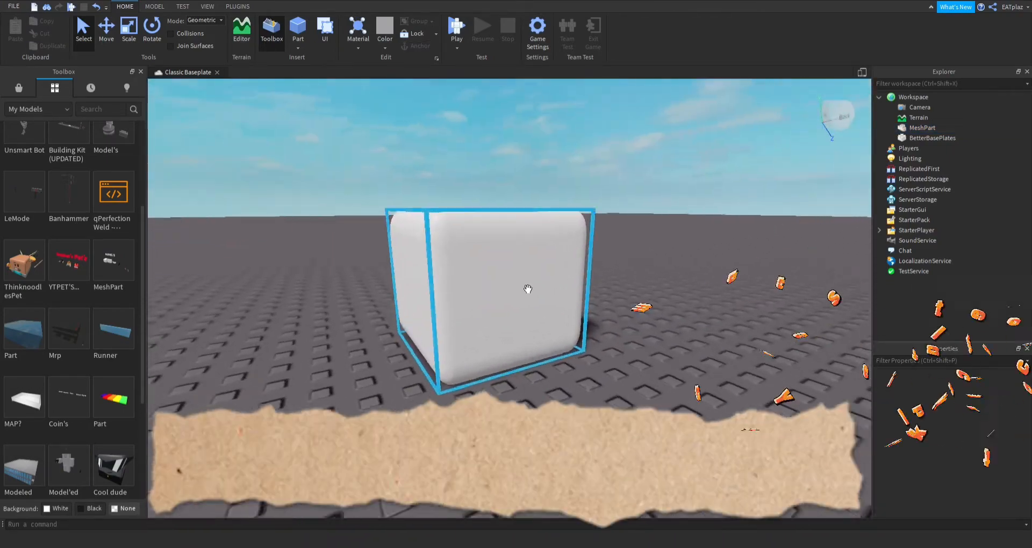
click(511, 278)
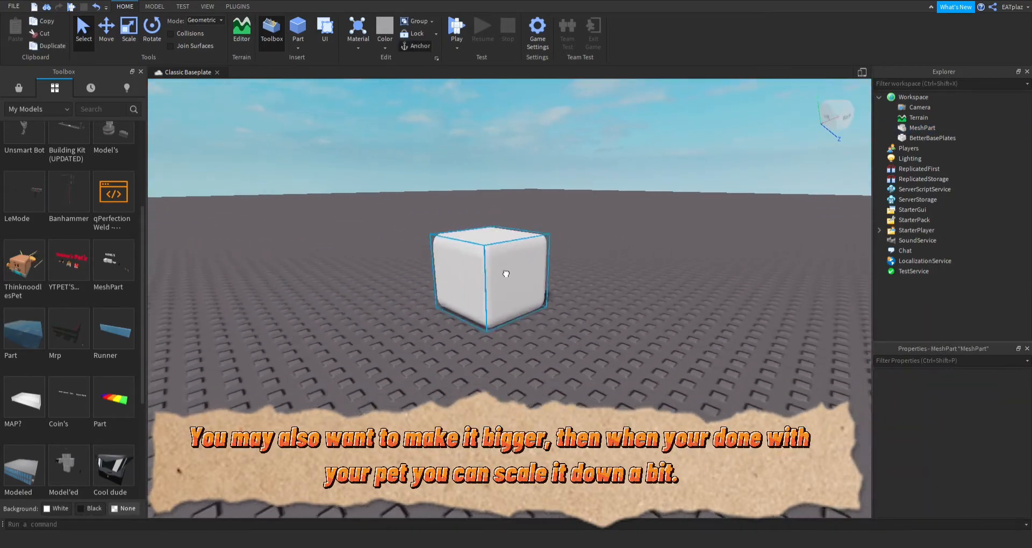
scroll(511, 278, up, 5)
scroll(500, 301, down, 6)
scroll(487, 322, up, 2)
right_drag(486, 320, 485, 320)
key(a)
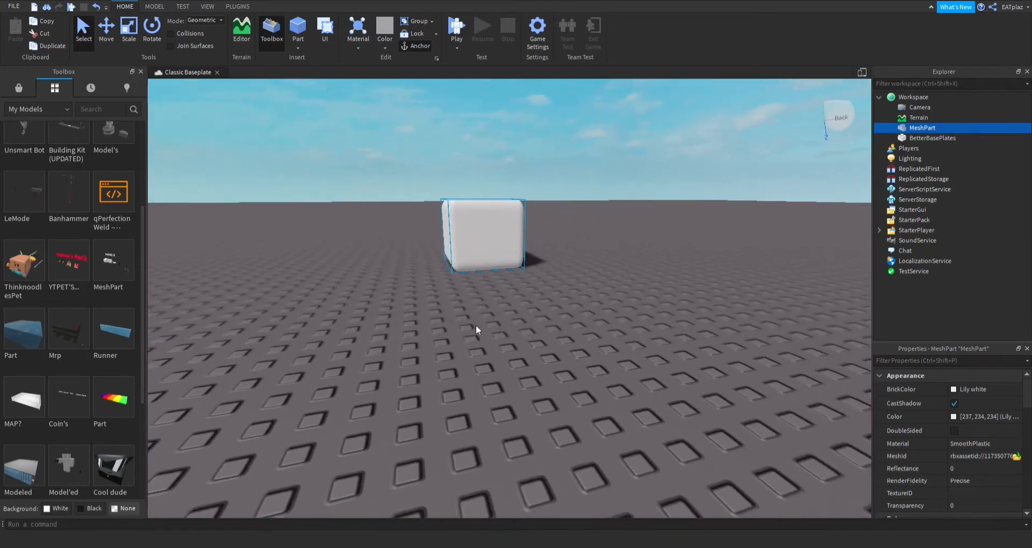
click(541, 341)
key(w)
right_drag(540, 341, 541, 341)
key(s)
key(w)
key(s)
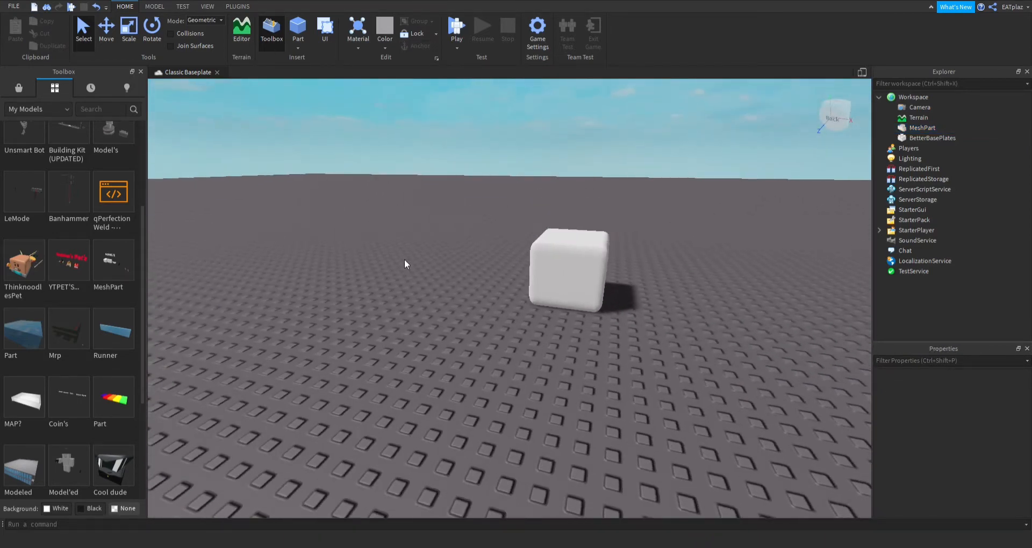
click(587, 268)
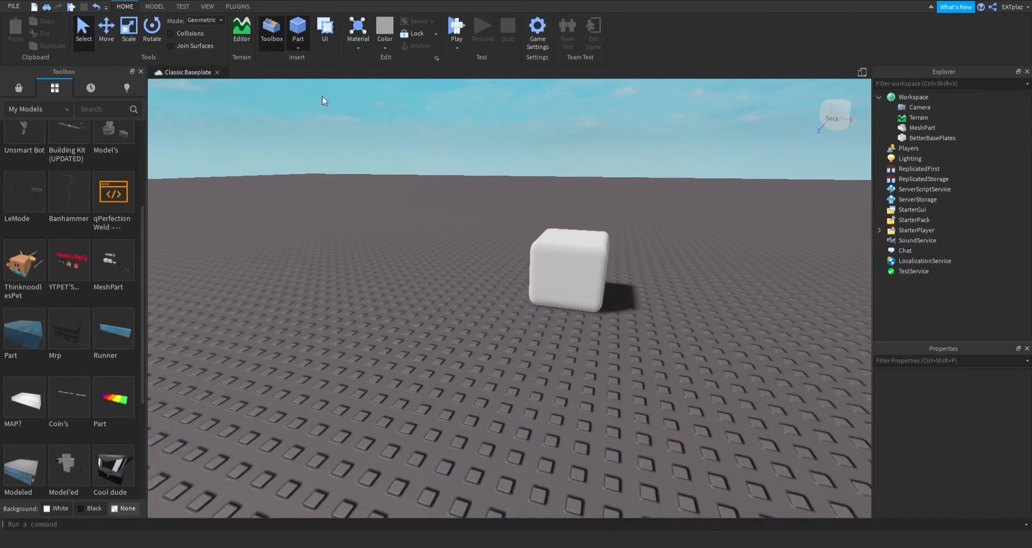
Step: Insert a cylinder part, place it in front of the cube and rotate it to stand upright on the baseplate
click(298, 48)
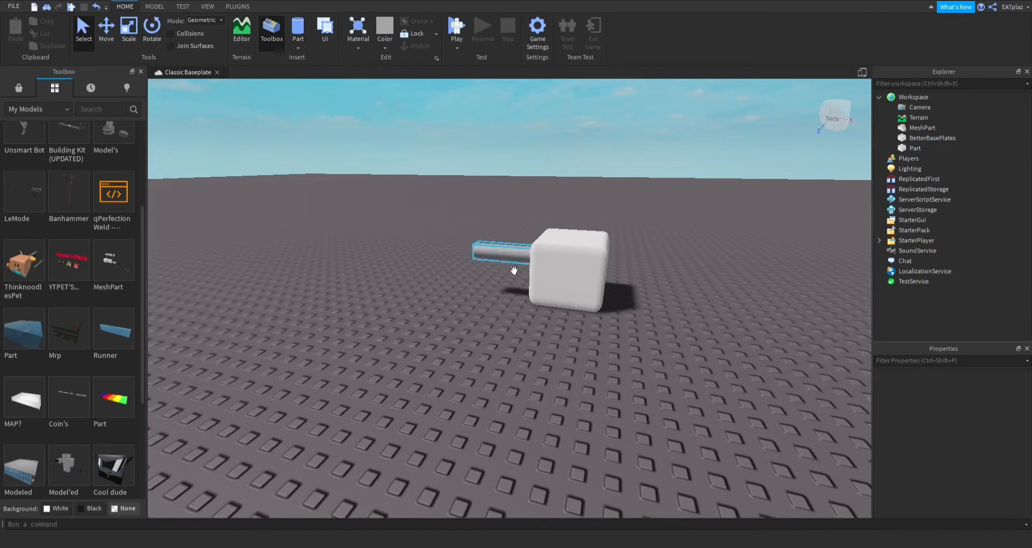
drag(514, 271, 420, 408)
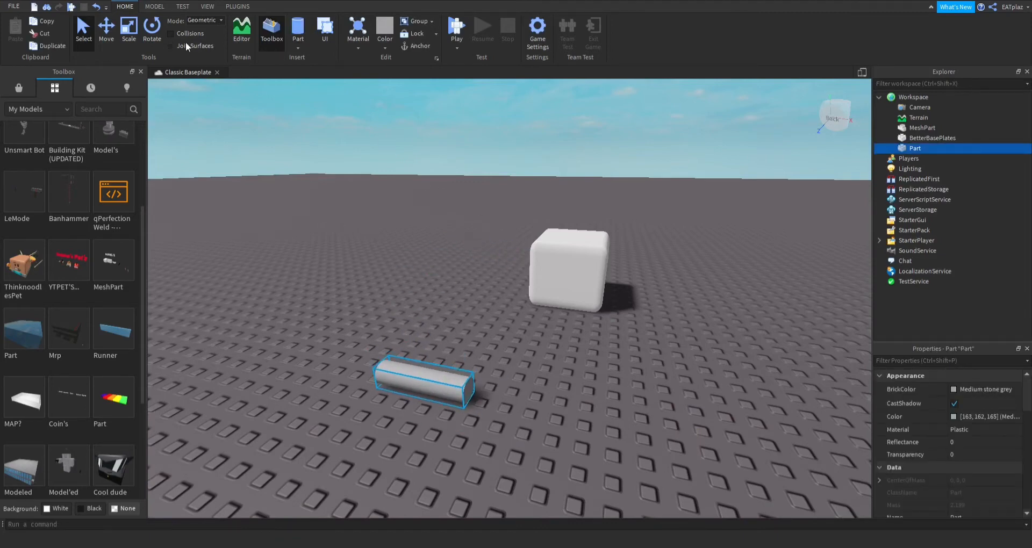
click(153, 29)
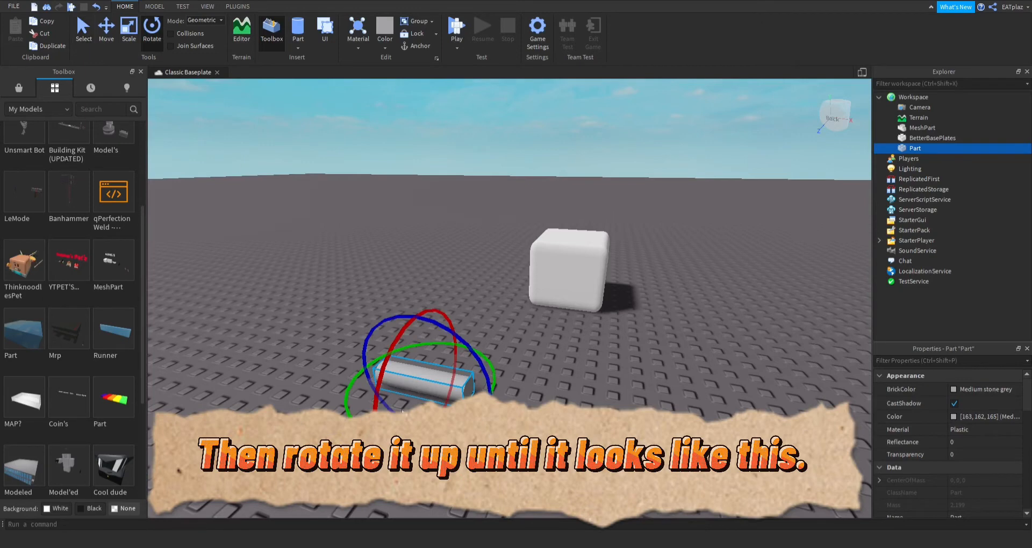
click(430, 379)
drag(475, 338, 361, 321)
drag(417, 376, 423, 407)
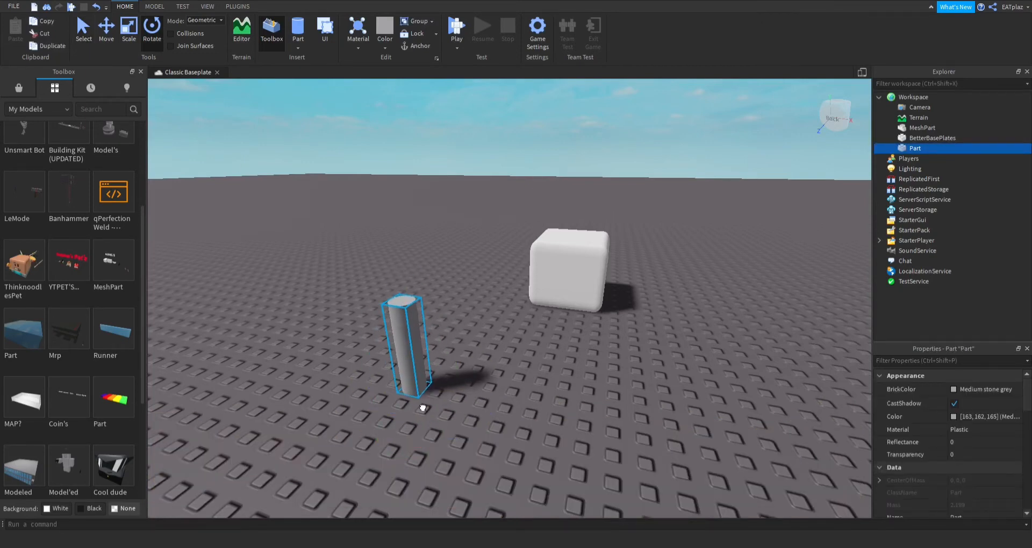
click(481, 426)
Step: Set the move snapping increment to 0.01 studs
key(w)
key(a)
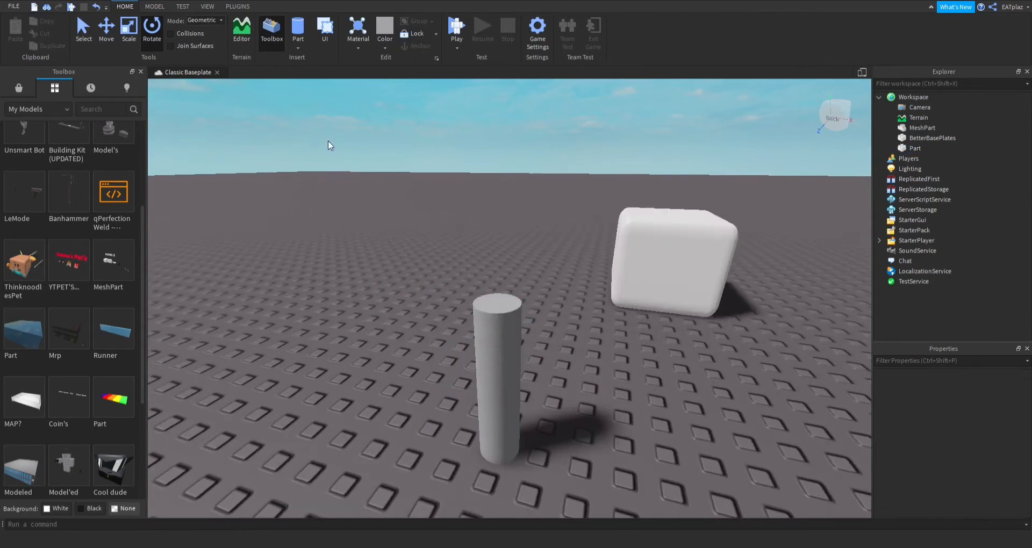
click(155, 7)
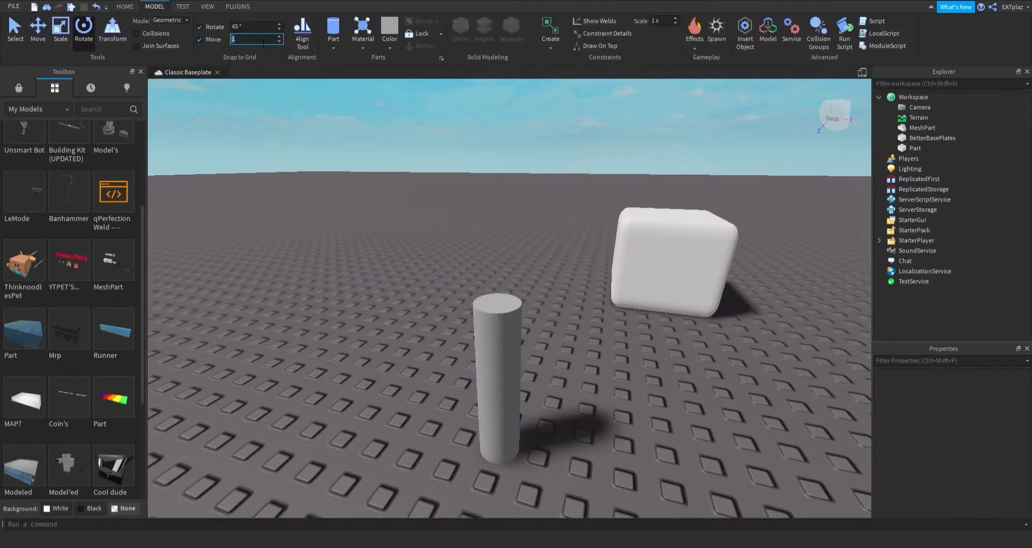
text(0)
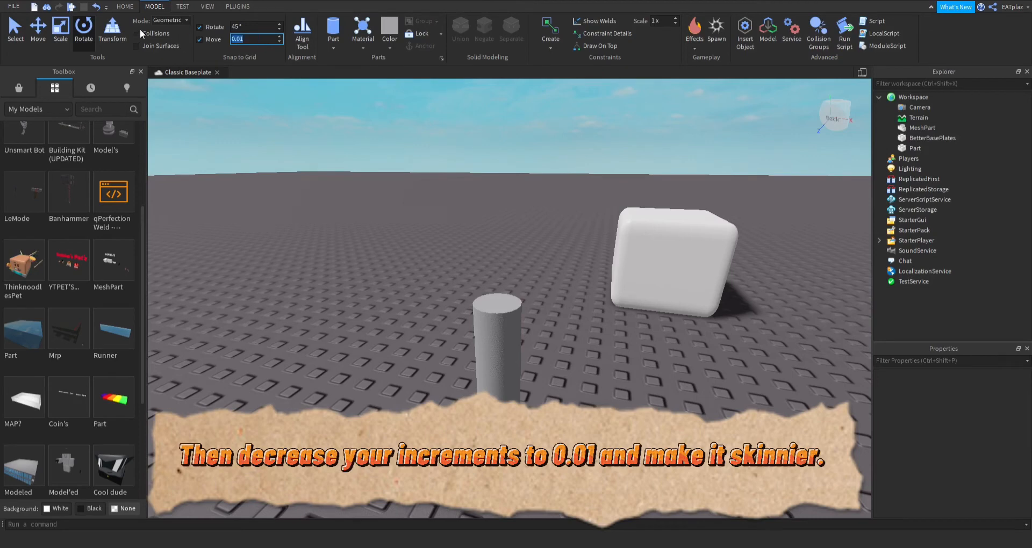
Step: Scale the upright cylinder's height down until it is a thin flat disc on the baseplate
drag(497, 376, 482, 344)
click(568, 437)
key(w)
right_drag(568, 437, 569, 437)
key(s)
key(w)
key(s)
key(s)
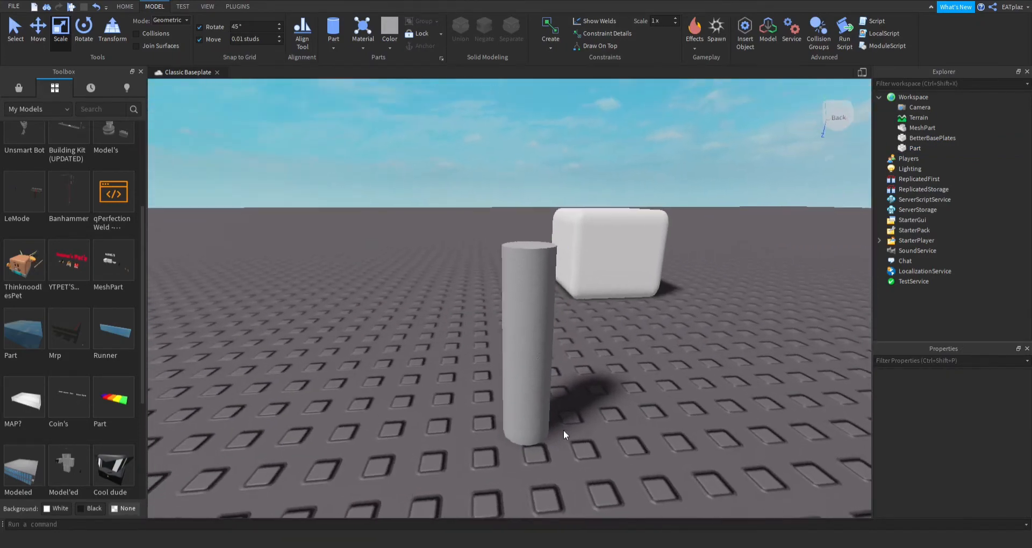
click(552, 376)
drag(530, 206, 527, 361)
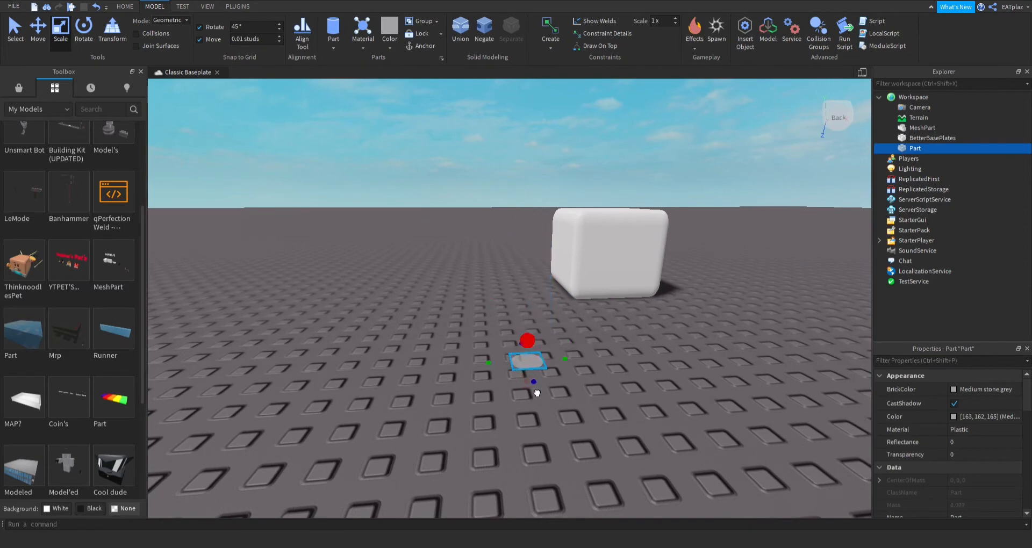
click(560, 384)
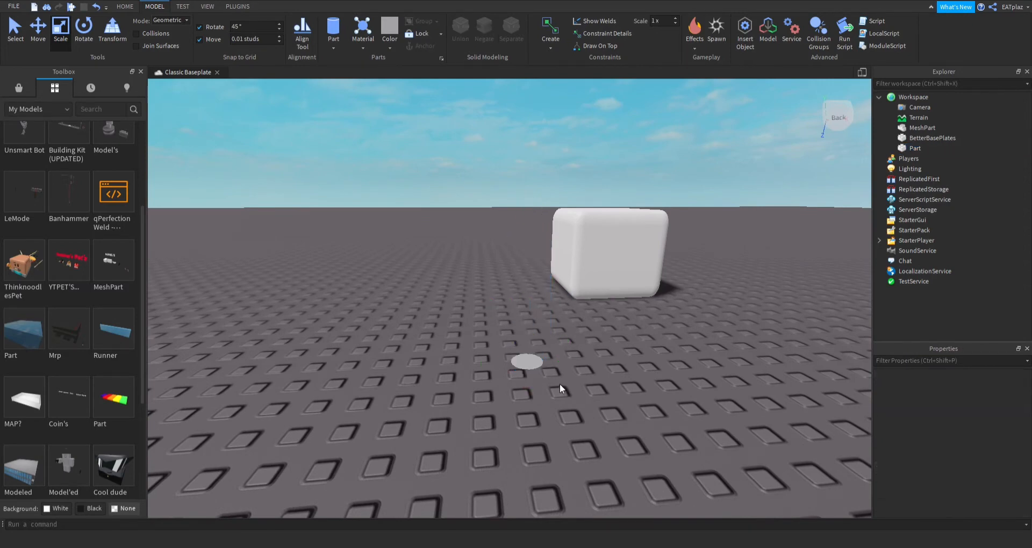
Step: Scale the flat disc up to about three times its diameter
key(w)
right_drag(559, 384, 559, 384)
key(s)
click(480, 348)
click(481, 347)
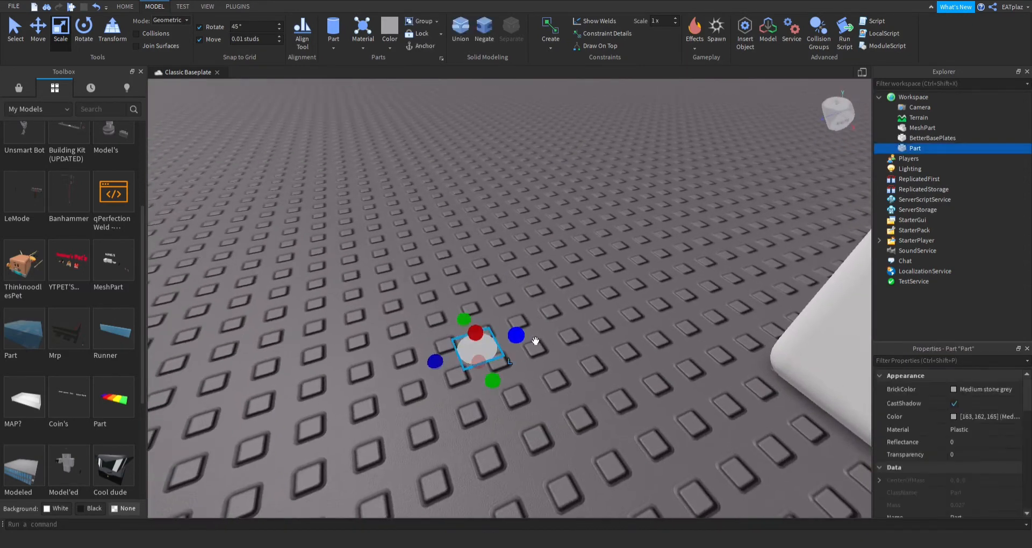
drag(533, 348, 622, 336)
click(657, 343)
click(539, 337)
drag(532, 315, 534, 314)
click(589, 261)
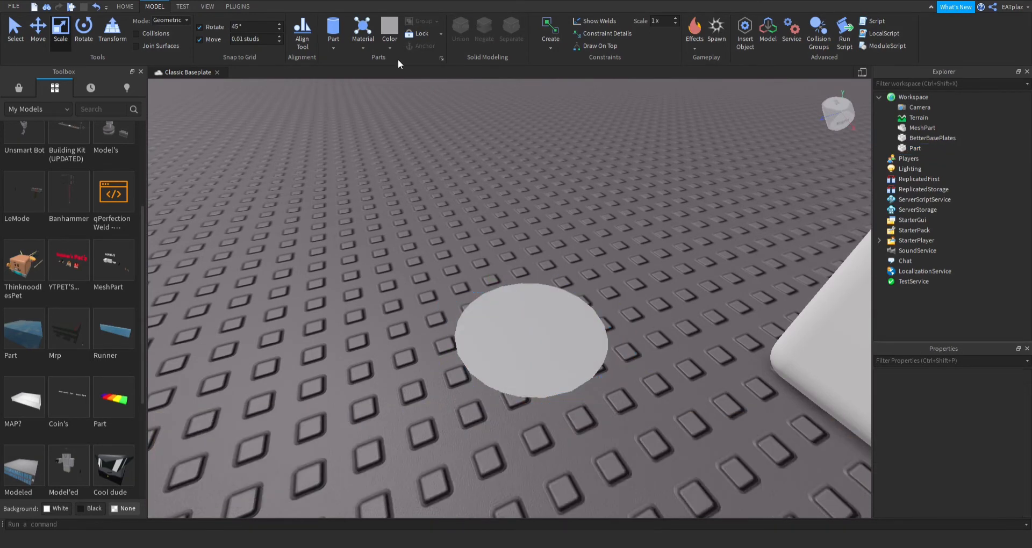
Step: Insert a block part and move it between the disc and the white cube
click(334, 45)
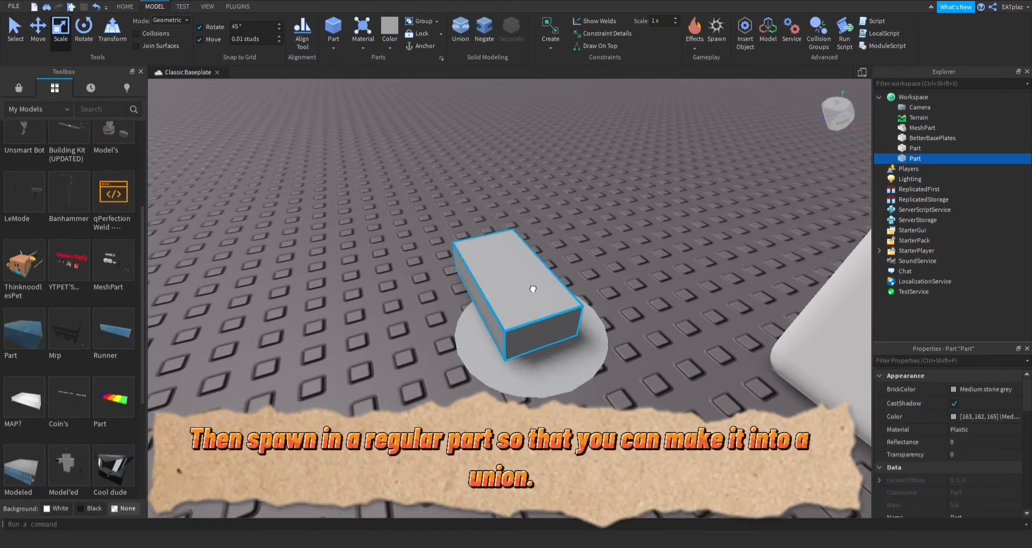
scroll(518, 506, down, 4)
drag(533, 289, 593, 344)
scroll(489, 388, down, 1)
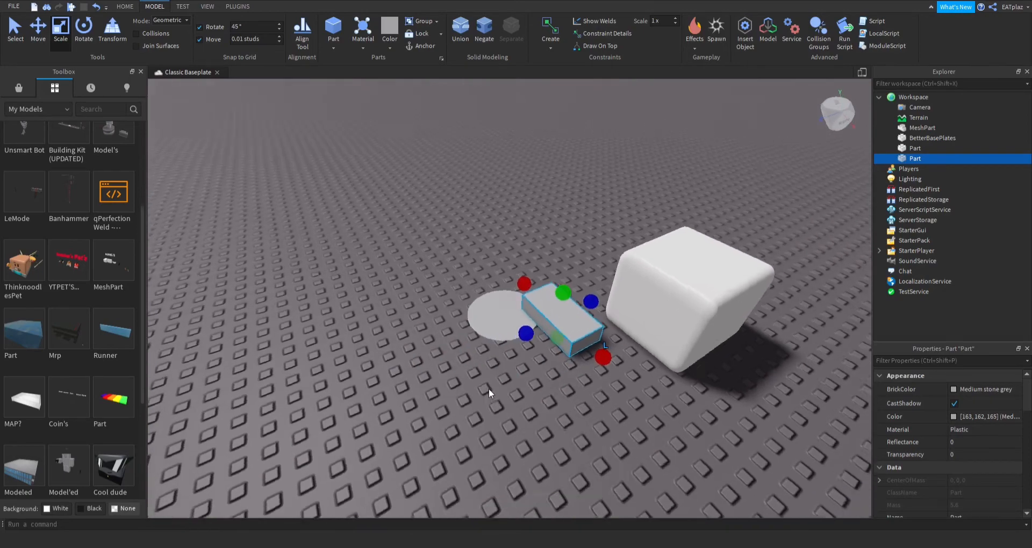
Step: Select the flat disc and copy its Position value
right_drag(488, 389, 490, 395)
scroll(505, 408, up, 3)
click(506, 408)
scroll(546, 341, down, 3)
scroll(586, 352, up, 1)
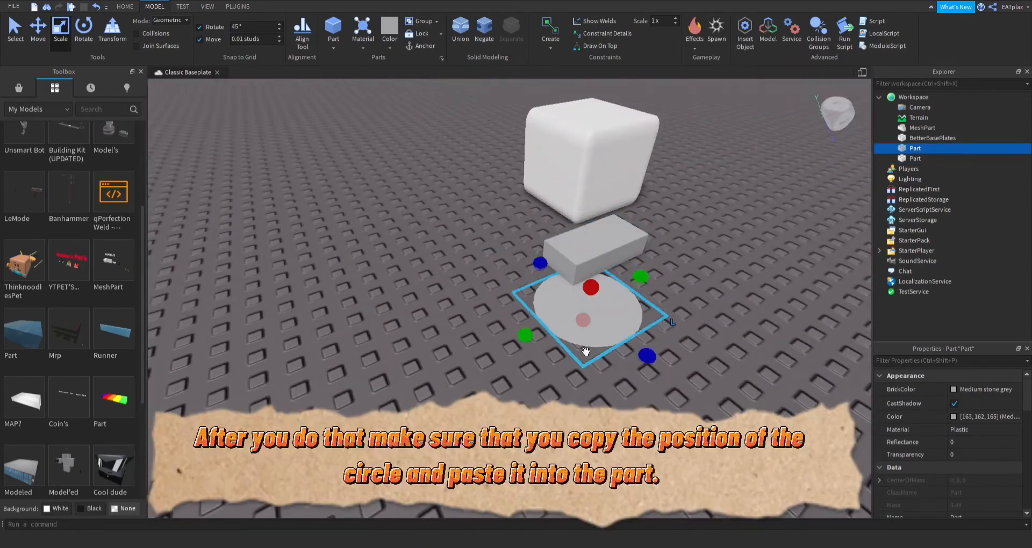
scroll(972, 451, down, 5)
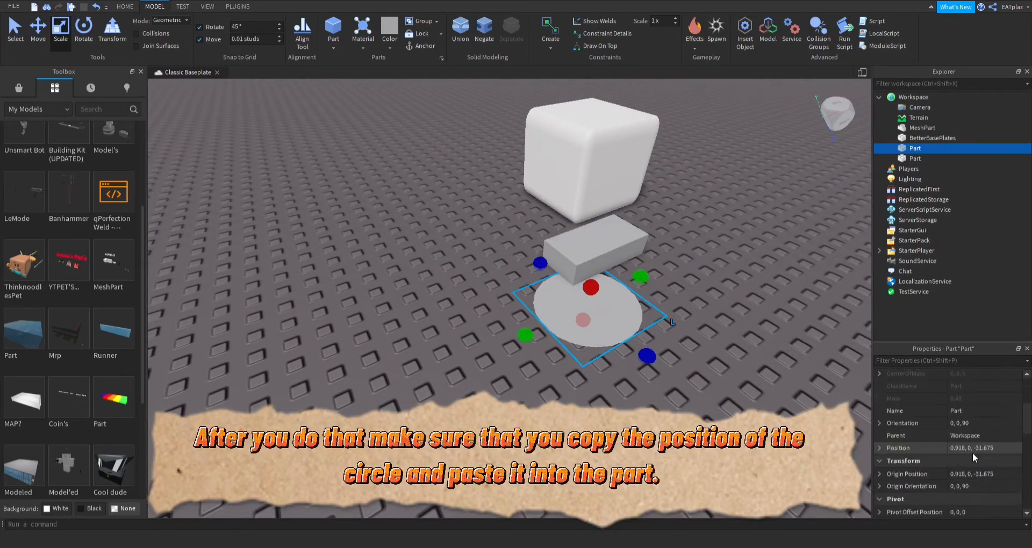
scroll(972, 452, down, 2)
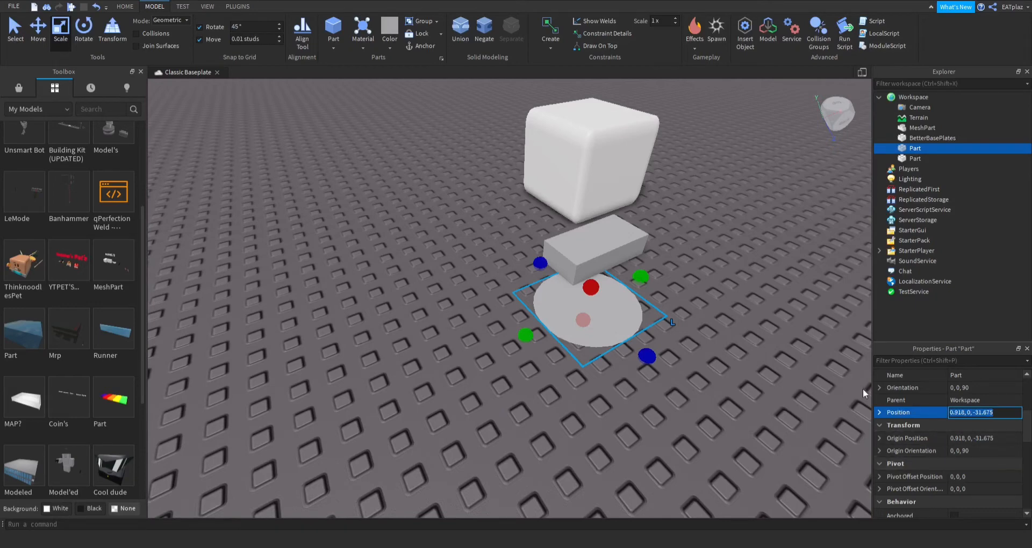
Step: Set the grey block's Position to the disc's coordinates, 0.918, 0, -31.675
click(775, 361)
click(616, 242)
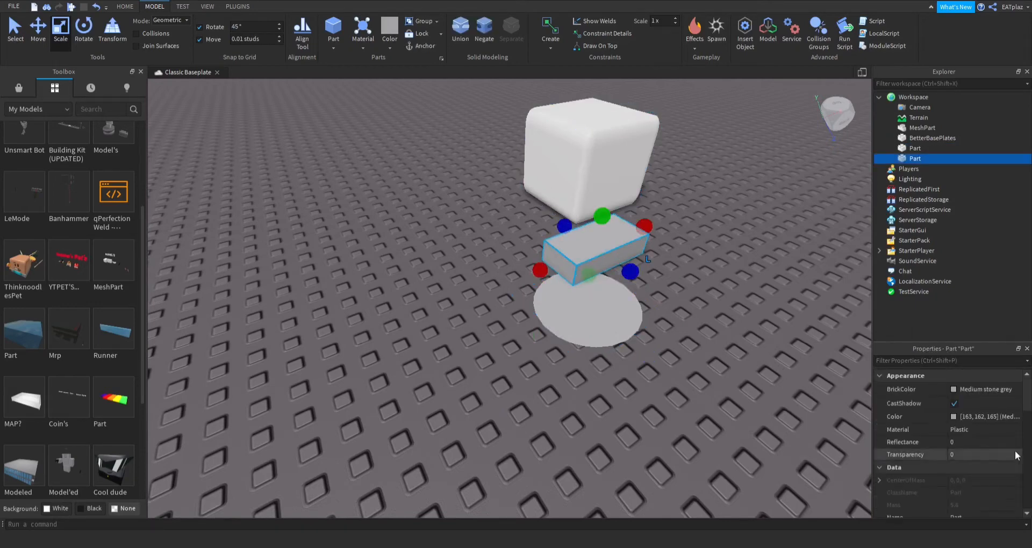
scroll(983, 456, down, 3)
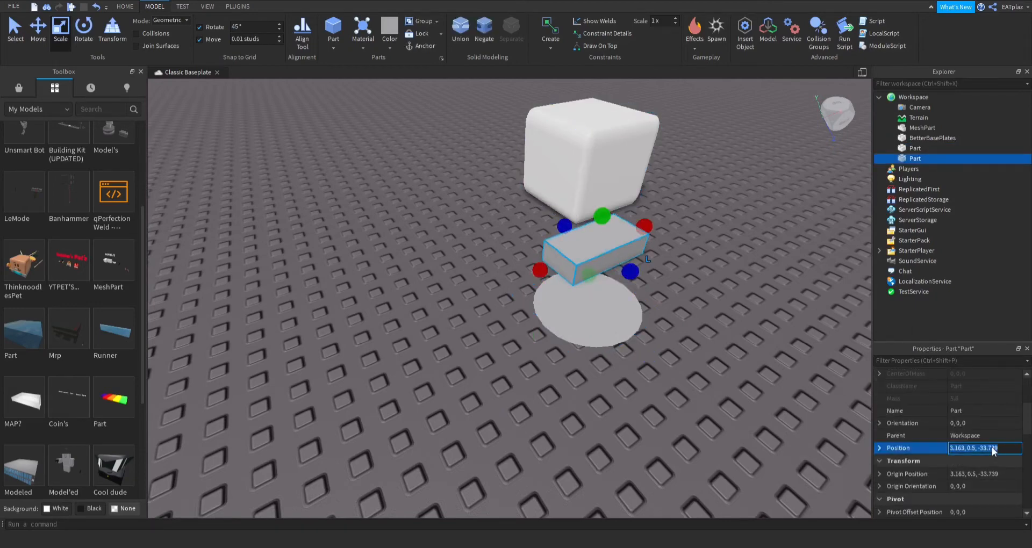
text(0.918, 0, -31.675)
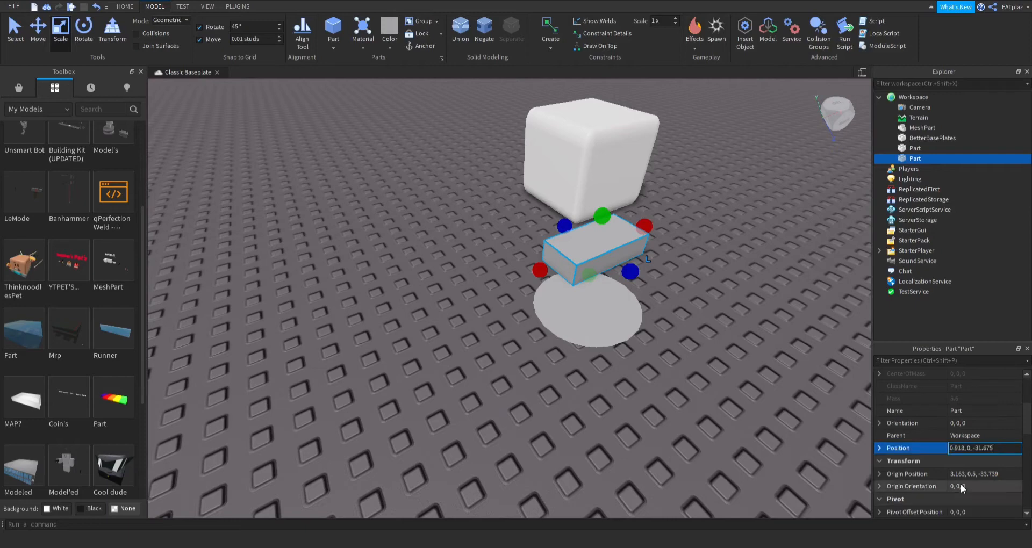
key(Return)
Step: Scale the block sideways so it covers only about half of the disc, and increase its height slightly
right_drag(797, 415, 669, 265)
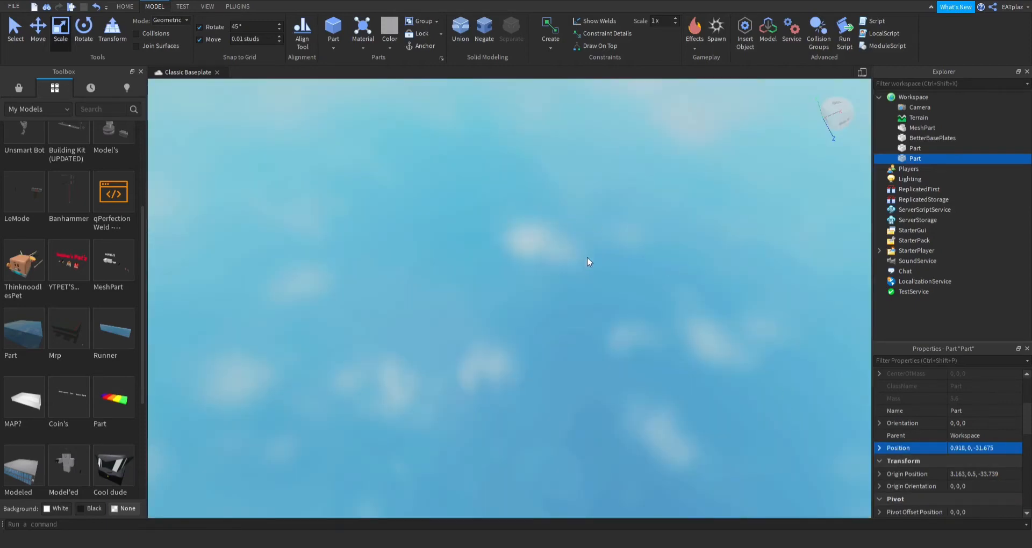
right_drag(587, 258, 588, 246)
right_drag(423, 299, 437, 315)
key(w)
scroll(437, 315, down, 4)
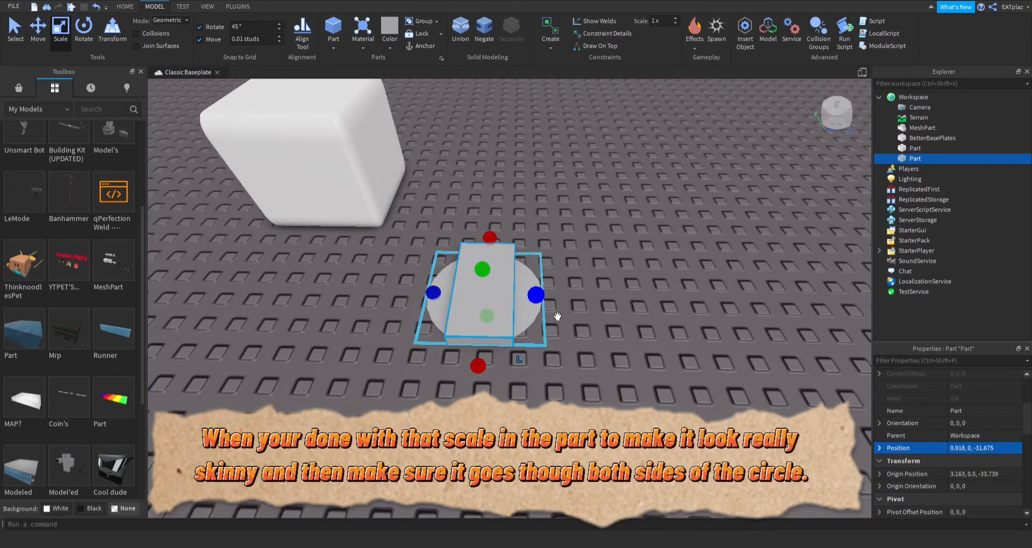
drag(541, 300, 404, 291)
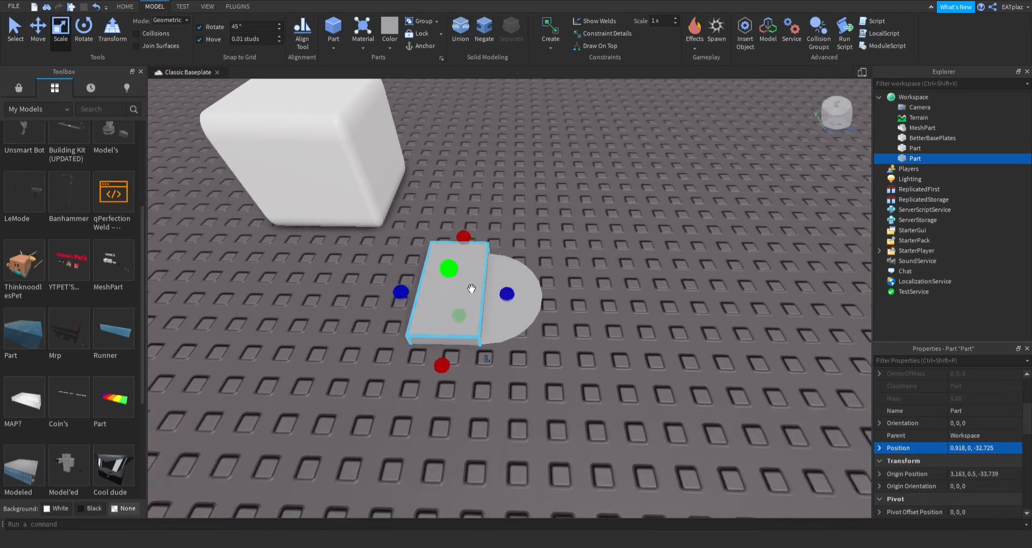
drag(455, 270, 448, 257)
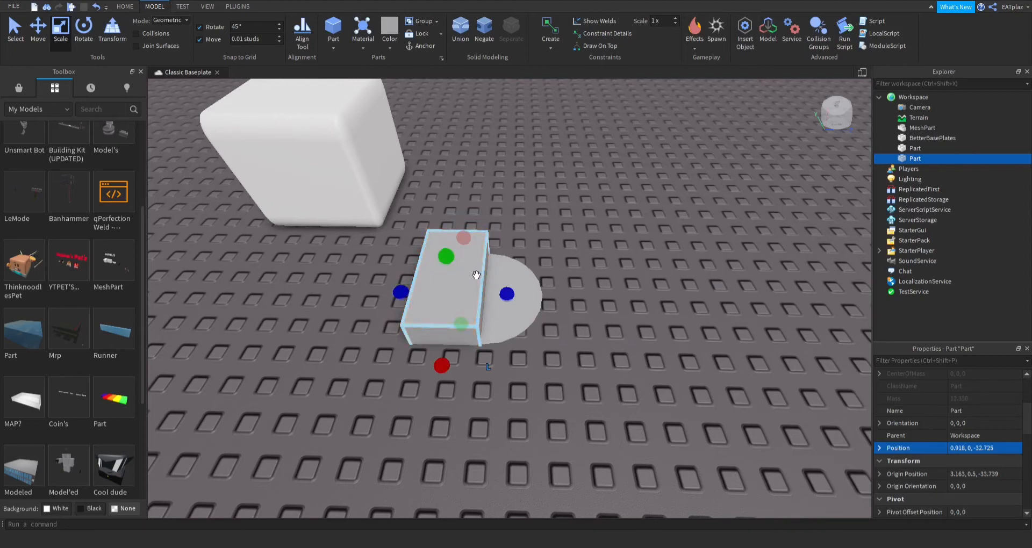
click(542, 240)
drag(472, 269, 470, 260)
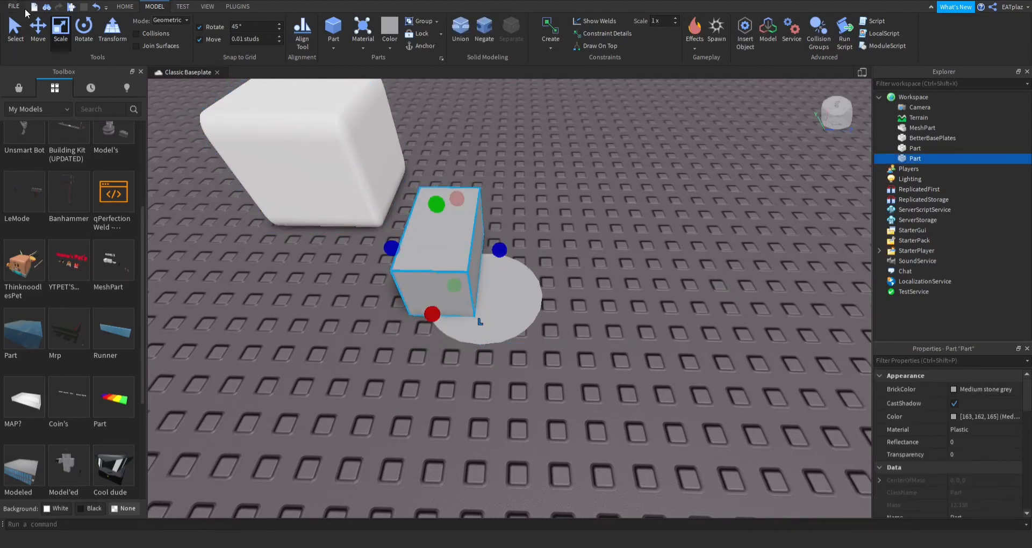
click(97, 7)
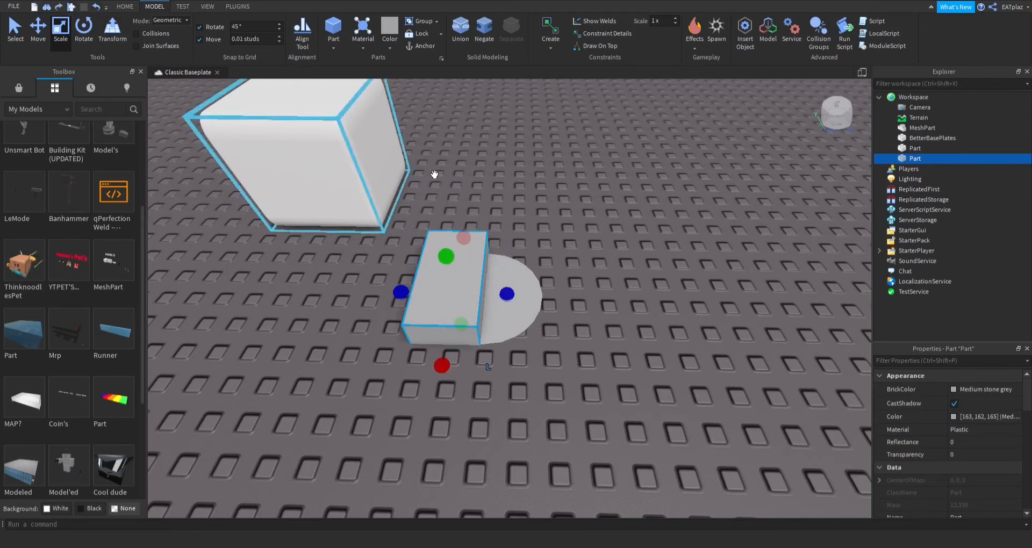
Step: Lengthen the block so that it extends well past the edge of the disc
drag(450, 375, 446, 396)
mouse_move(573, 372)
right_down()
mouse_move(587, 385)
mouse_move(573, 373)
right_up()
key(w)
key(s)
key(w)
key(s)
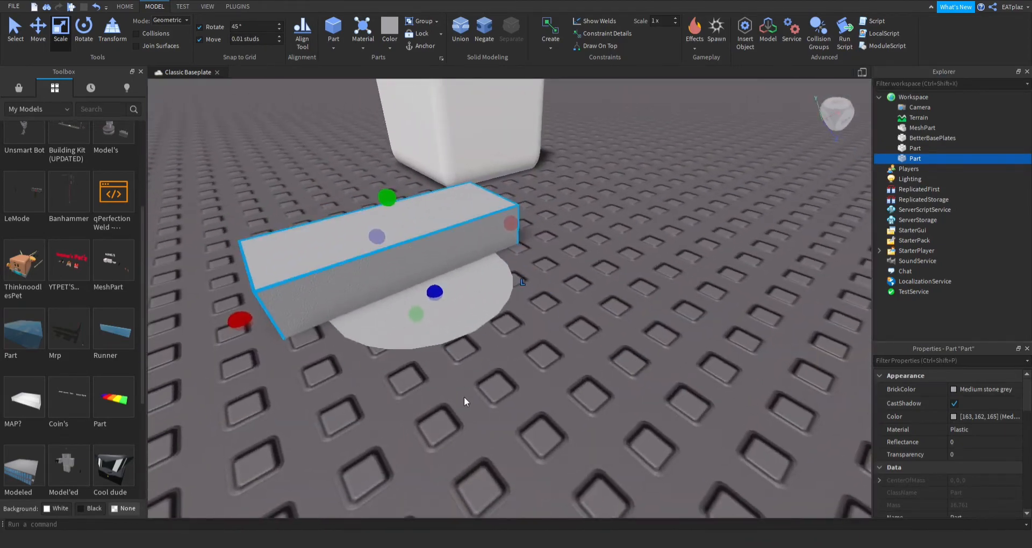
Step: Negate the block and union it with the disc to cut the disc down to a half circle
right_drag(463, 397, 463, 397)
key(s)
key(w)
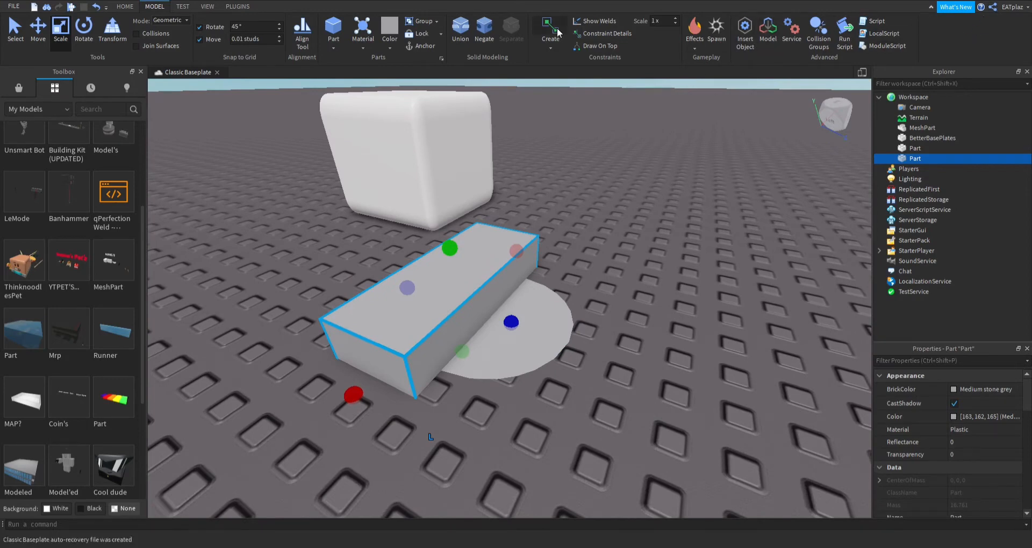
key(ctrl+shift+n)
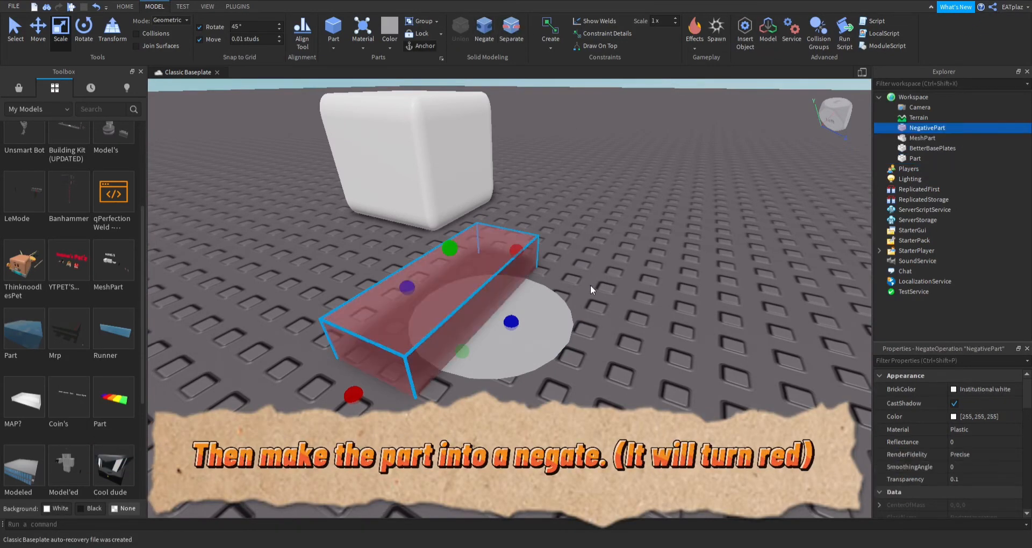
click(592, 290)
drag(578, 389, 359, 230)
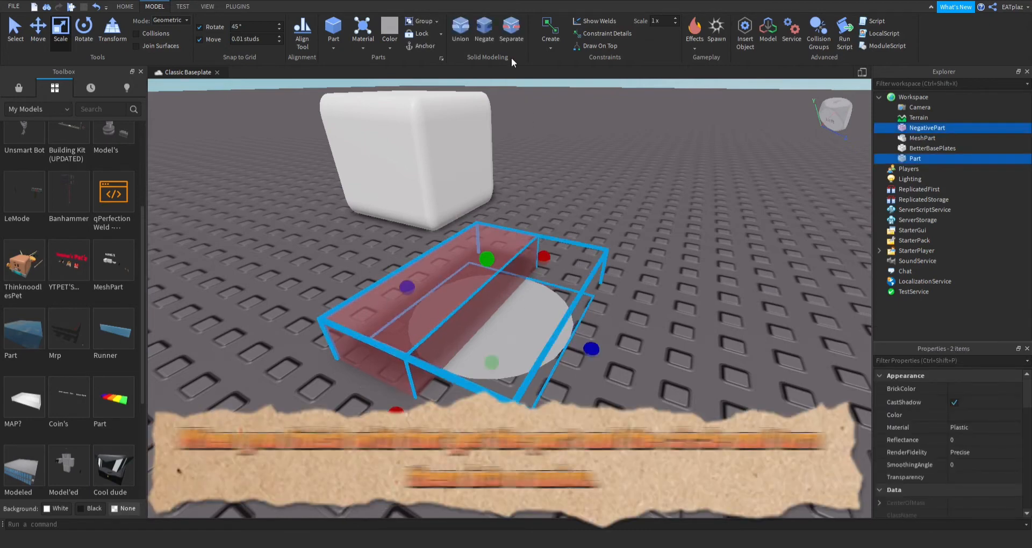
click(460, 29)
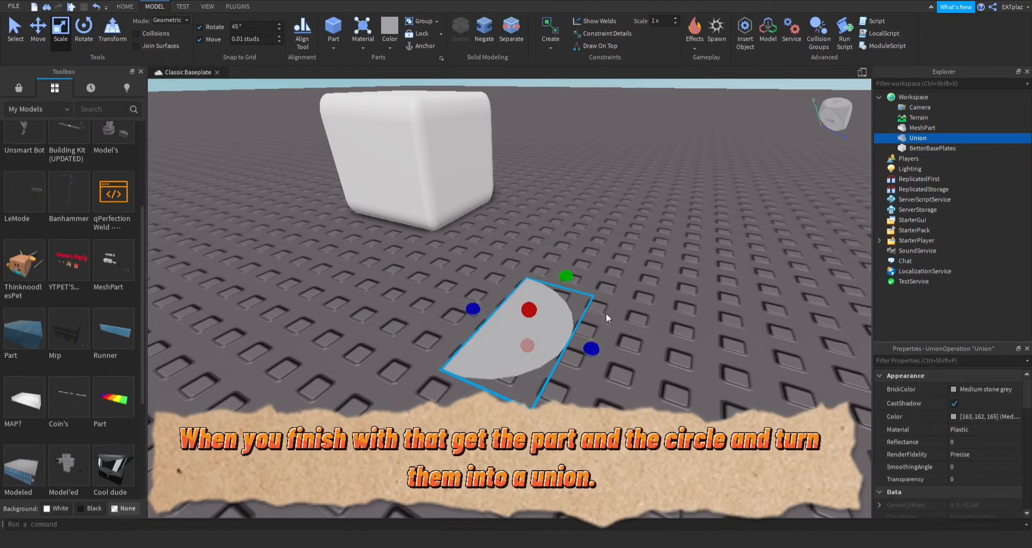
Step: Rotate the half disc and place it upright against the white cube's face with its straight edge on top
click(409, 277)
drag(516, 330, 488, 294)
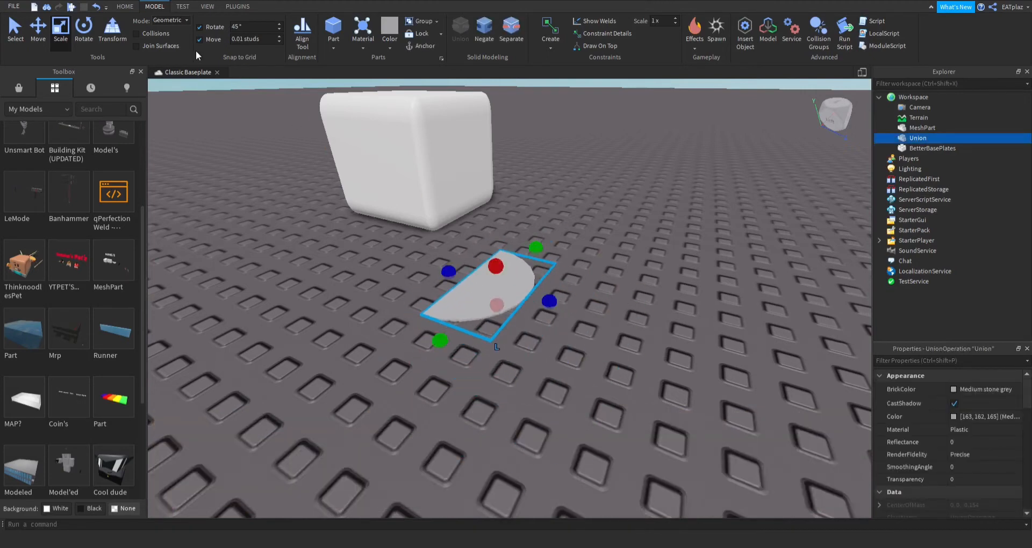
click(88, 34)
drag(536, 247, 559, 337)
drag(481, 285, 457, 135)
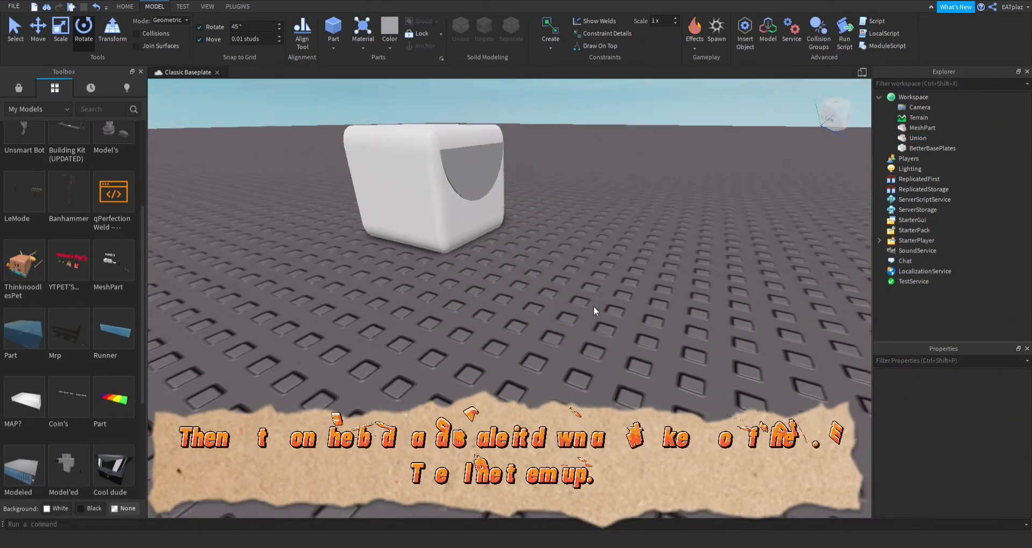
Step: Scale the half disc down to about a quarter of its size and position it as the upper-left eye on the cube's face
right_drag(593, 305, 594, 307)
key(w)
key(s)
scroll(609, 322, up, 1)
click(585, 285)
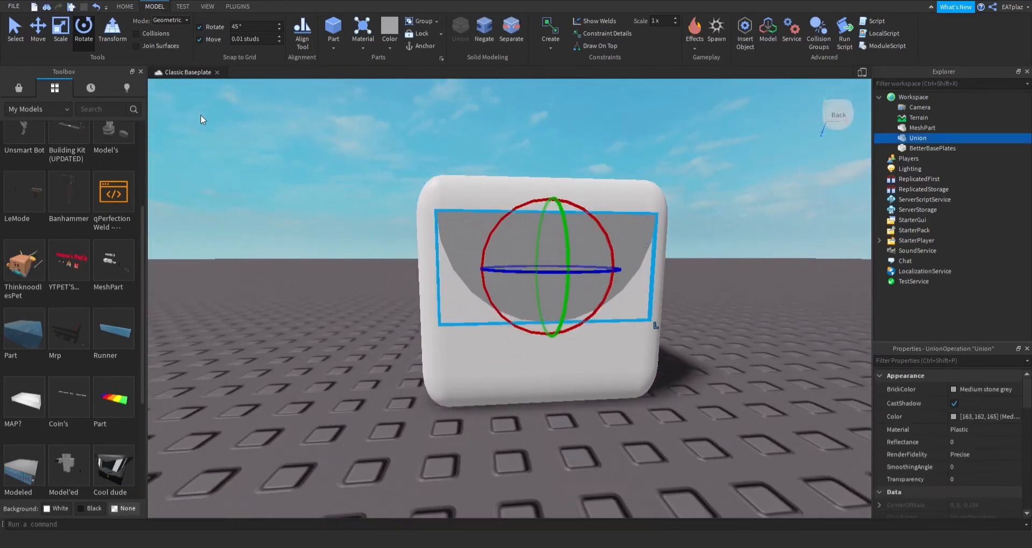
click(60, 39)
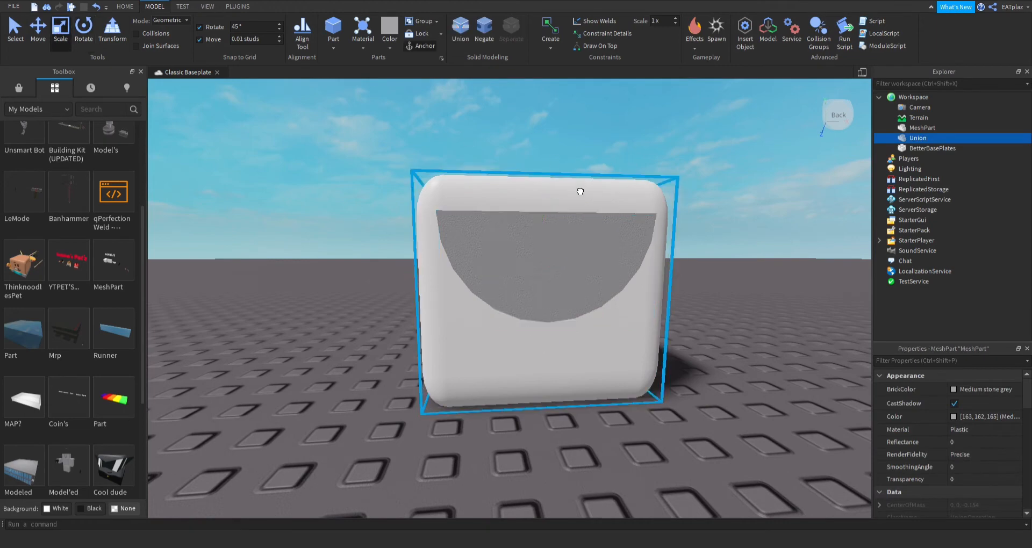
drag(562, 204, 506, 236)
click(39, 30)
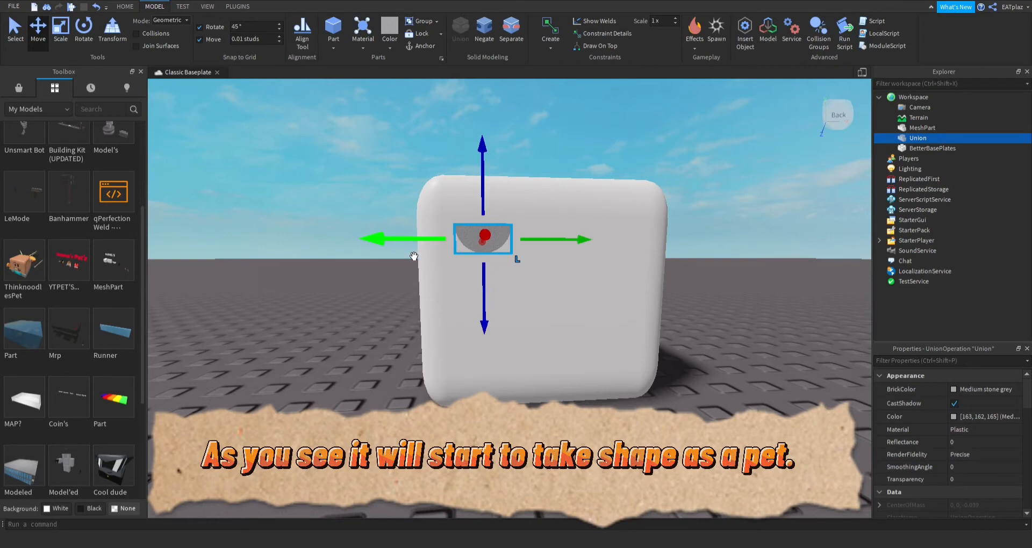
mouse_move(413, 250)
mouse_down()
mouse_move(446, 245)
mouse_move(410, 242)
mouse_up()
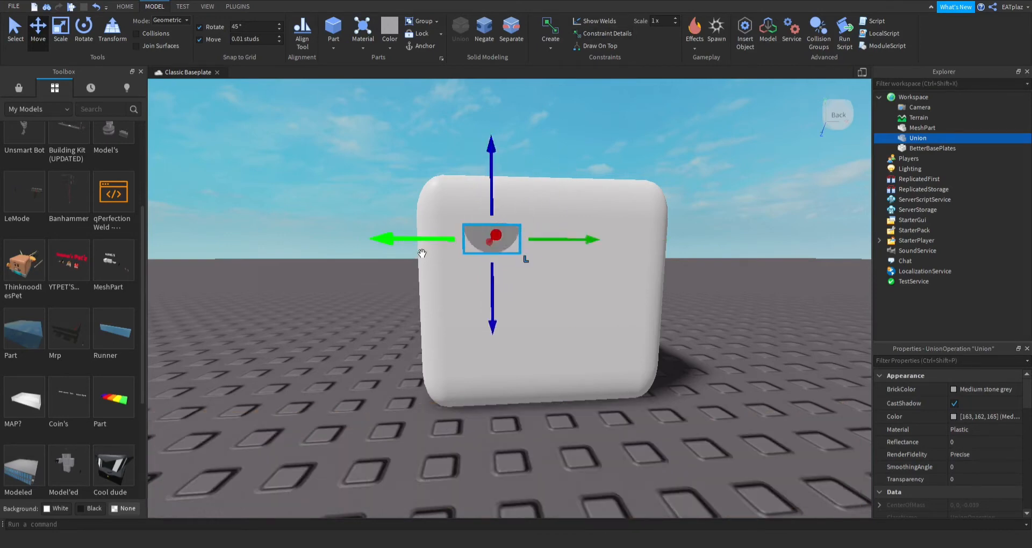
Step: Duplicate the eye and move the copy horizontally to the other side of the cube's face
key(ctrl+d)
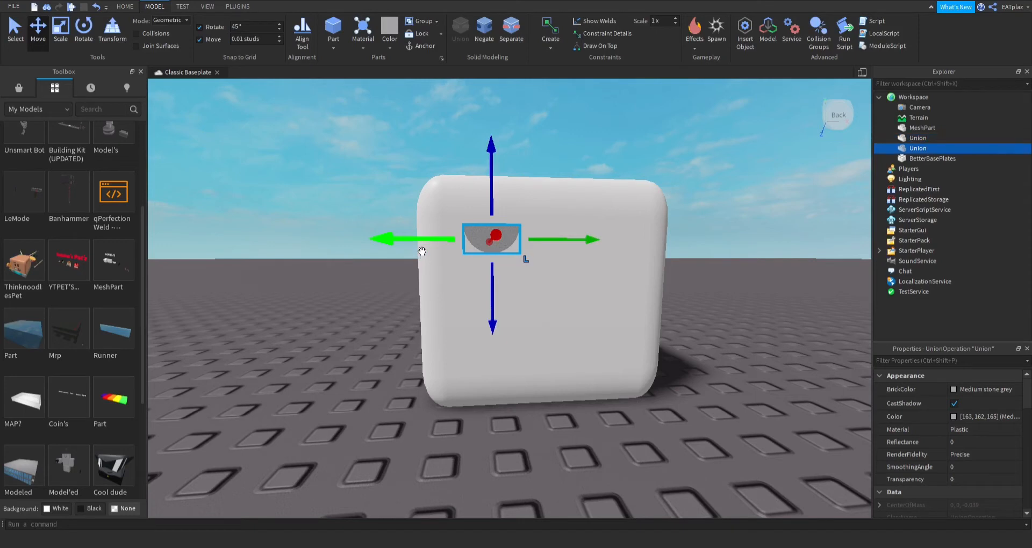
drag(422, 253, 383, 241)
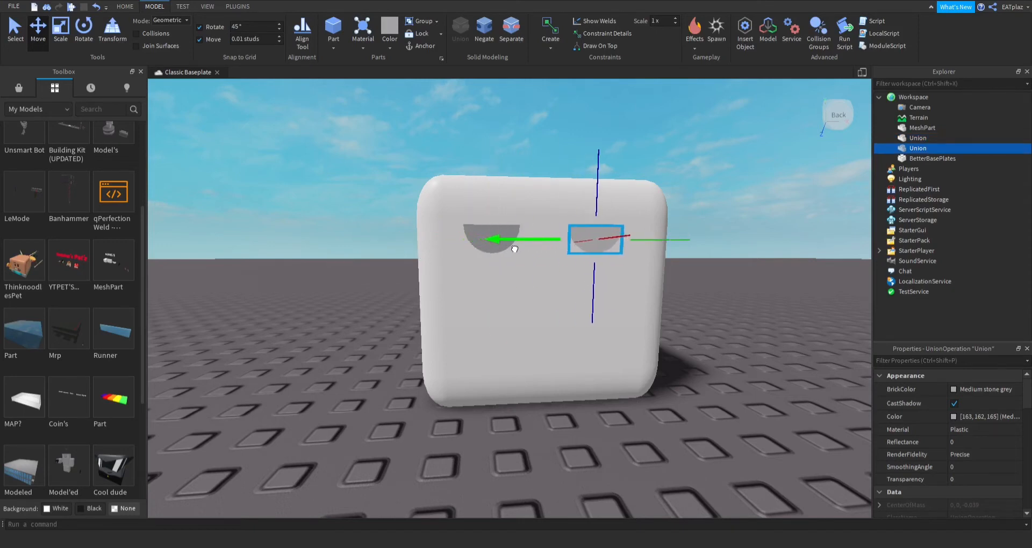
click(396, 249)
scroll(396, 249, down, 8)
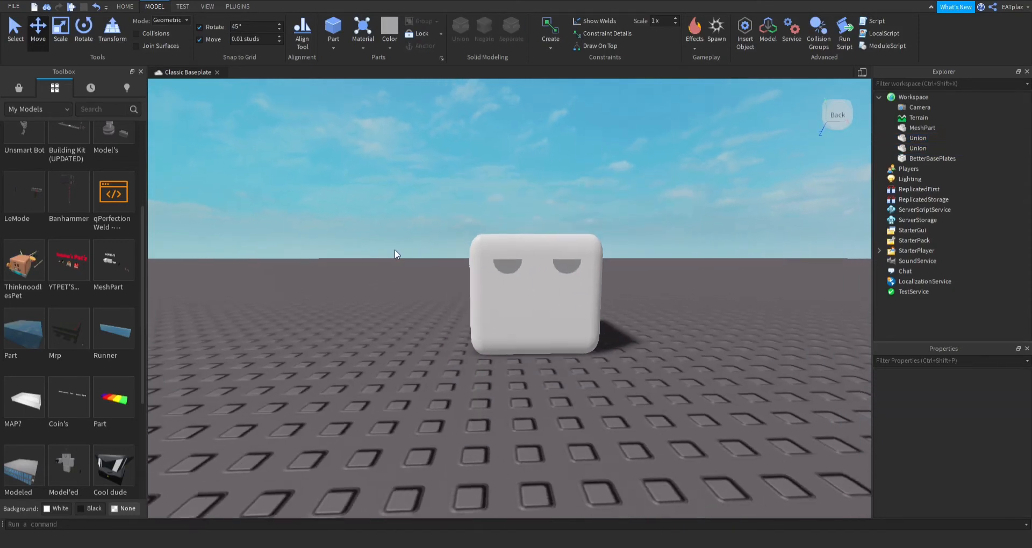
Step: Duplicate the right eye, move the copy straight down, and scale it to about twice its size as a mouth
scroll(393, 249, up, 5)
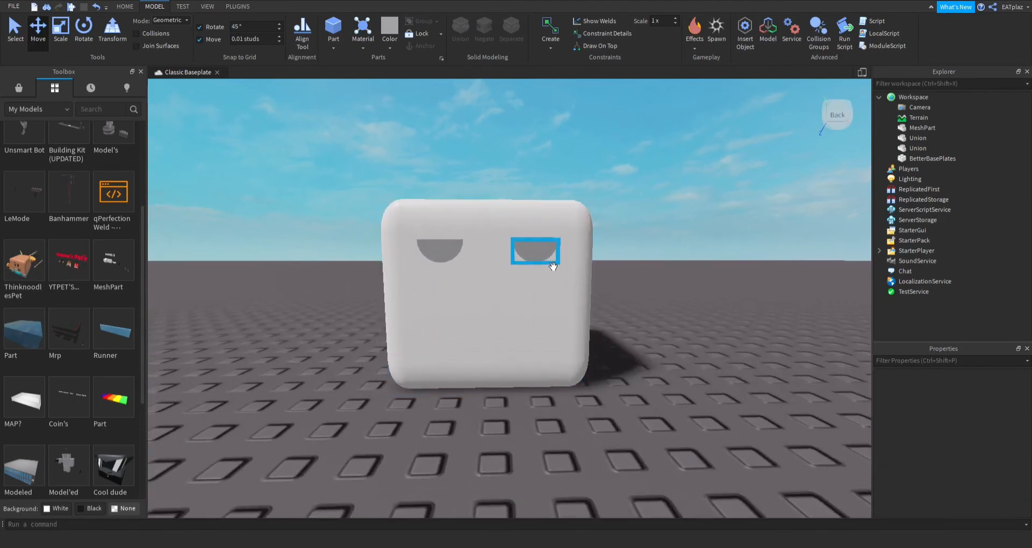
click(552, 265)
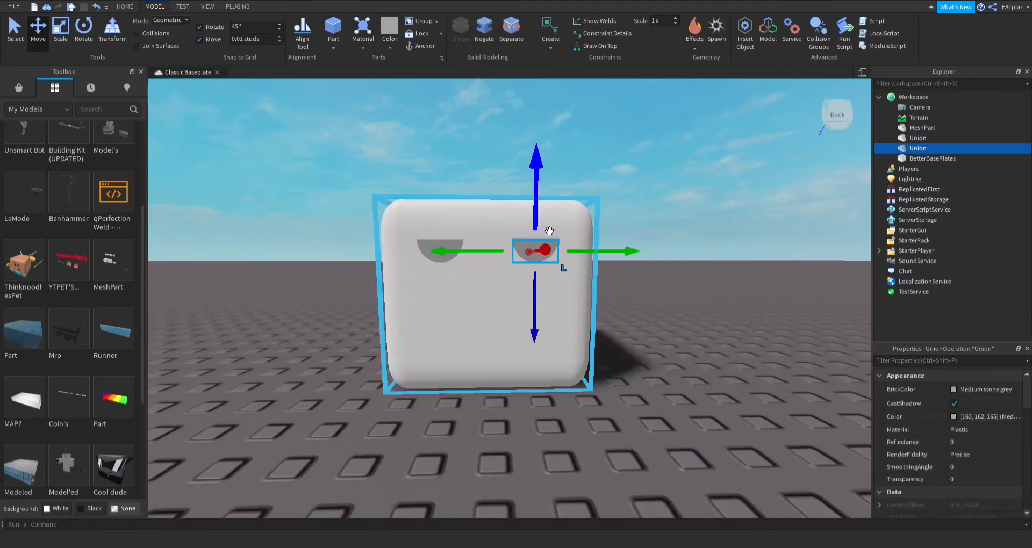
key(ctrl+d)
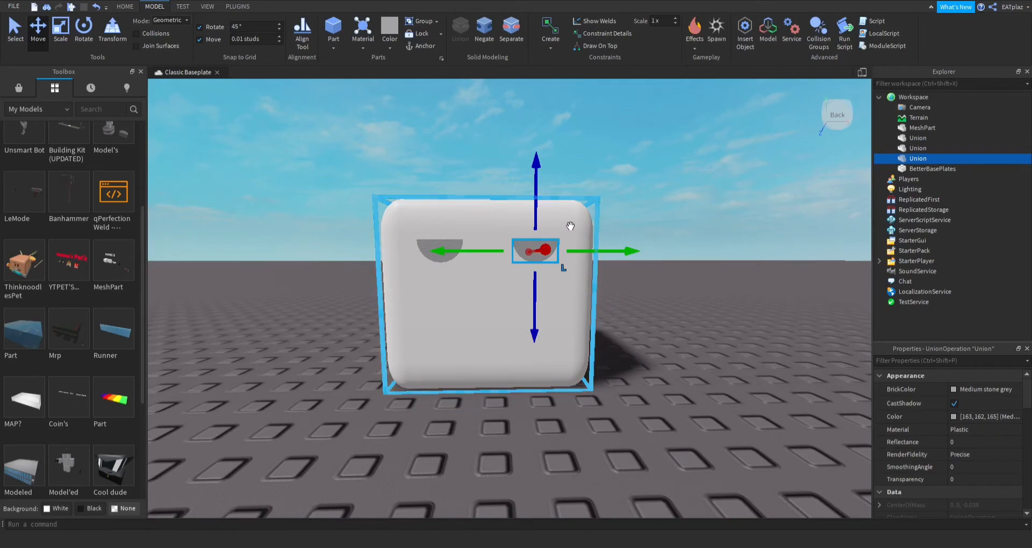
drag(534, 293, 535, 357)
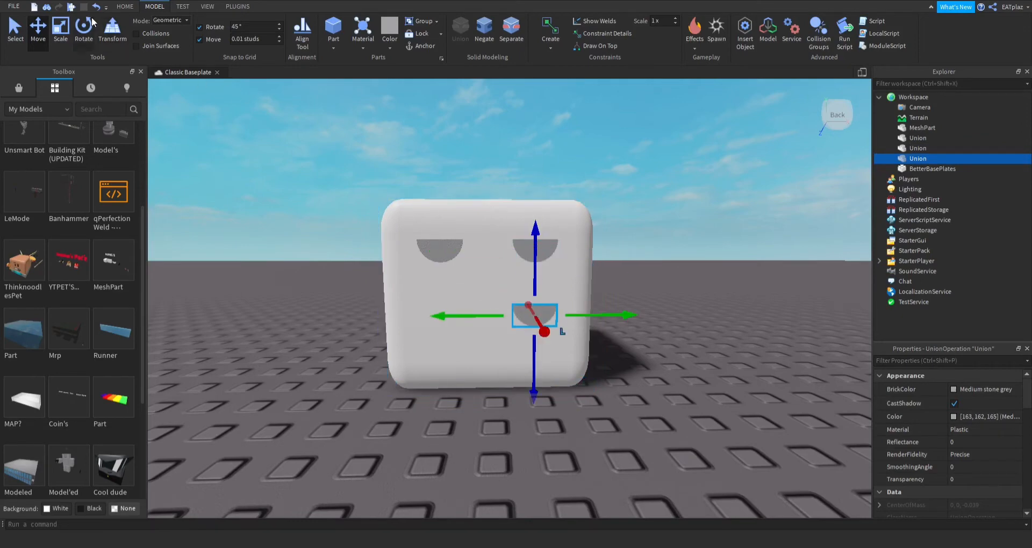
click(69, 38)
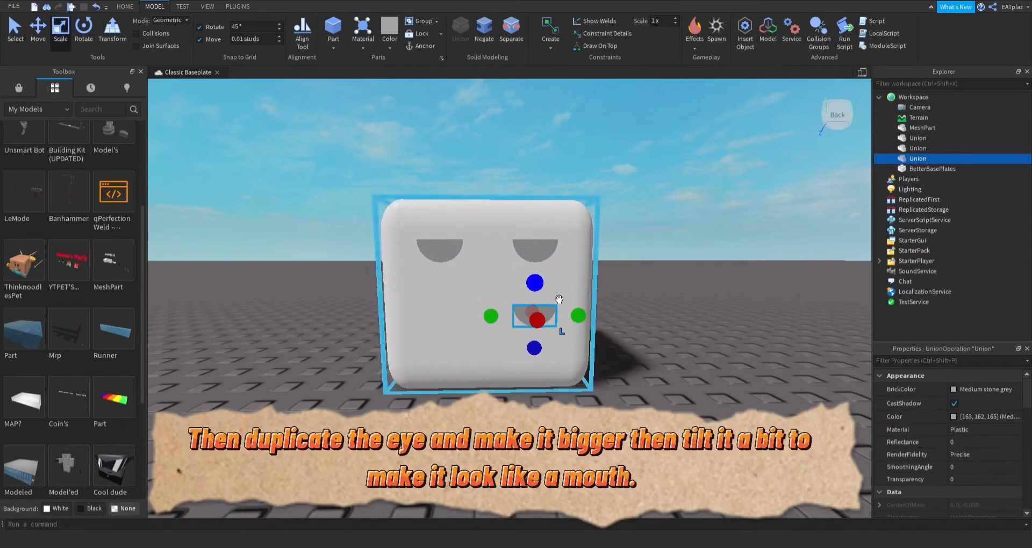
shift+drag(535, 282, 555, 272)
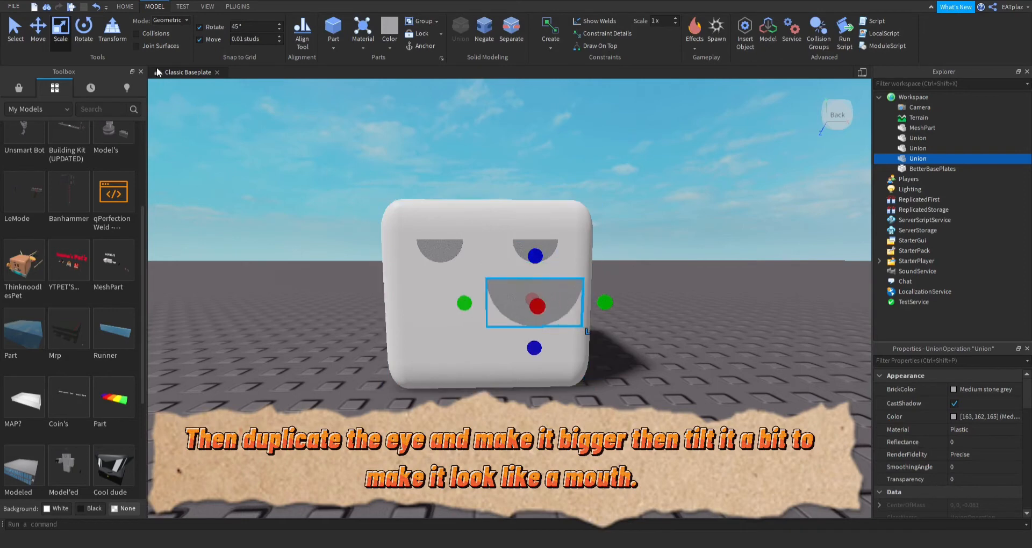
Step: Set the rotation snapping increment to 5° and tilt the mouth slightly, with its right end higher
click(85, 37)
drag(579, 252, 540, 245)
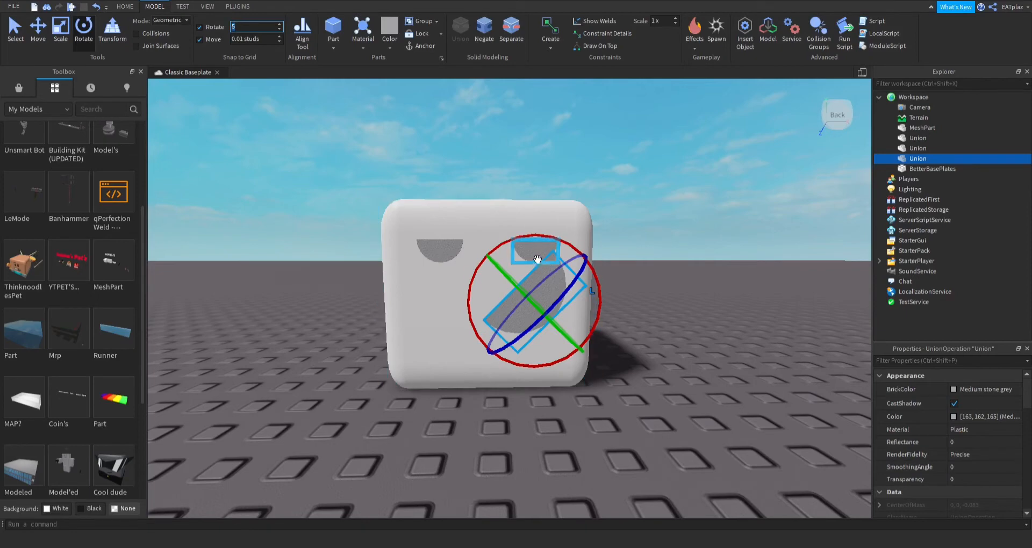
drag(518, 237, 570, 311)
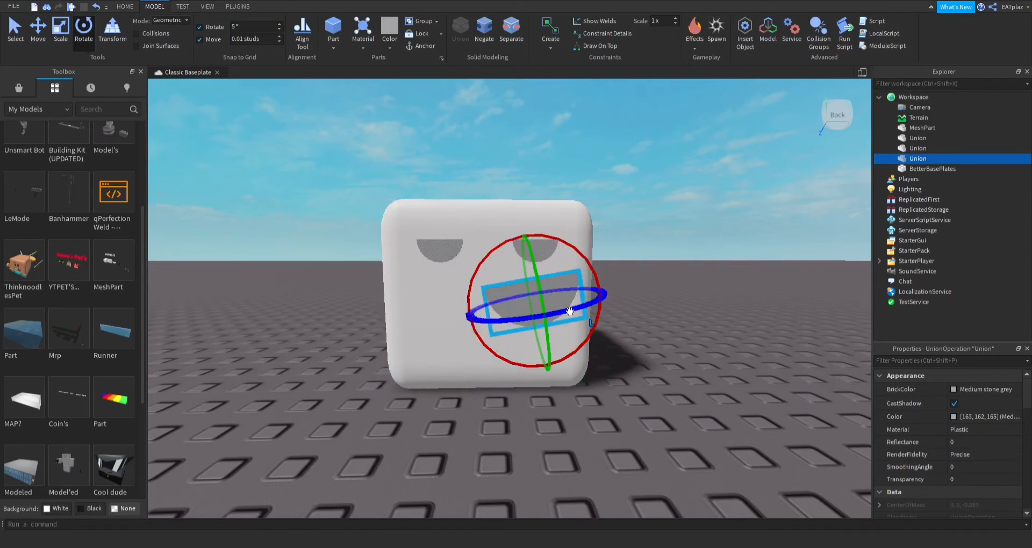
click(38, 30)
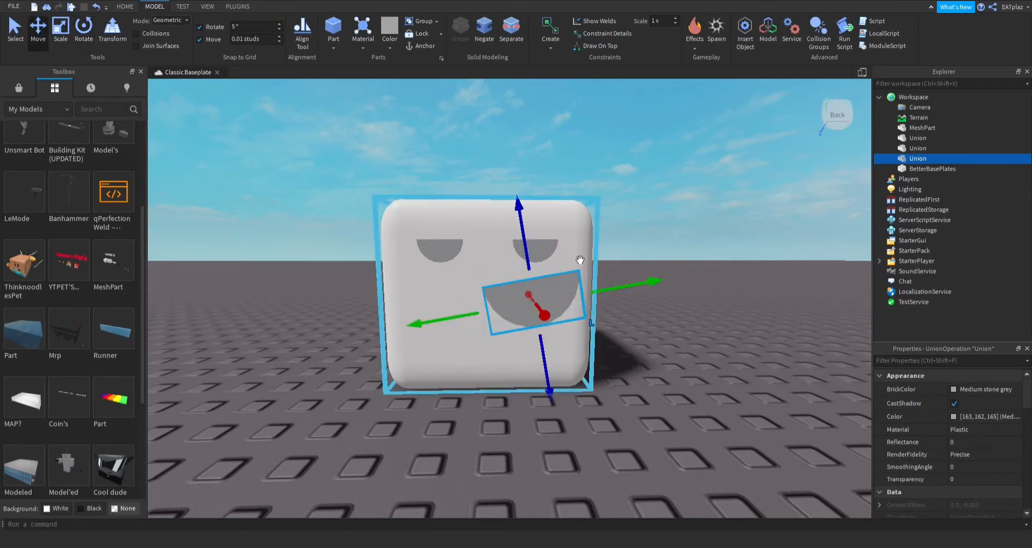
Step: Move the tilted mouth sideways and slightly down so it sits centred below the two eyes on the cube's face
drag(650, 299, 613, 300)
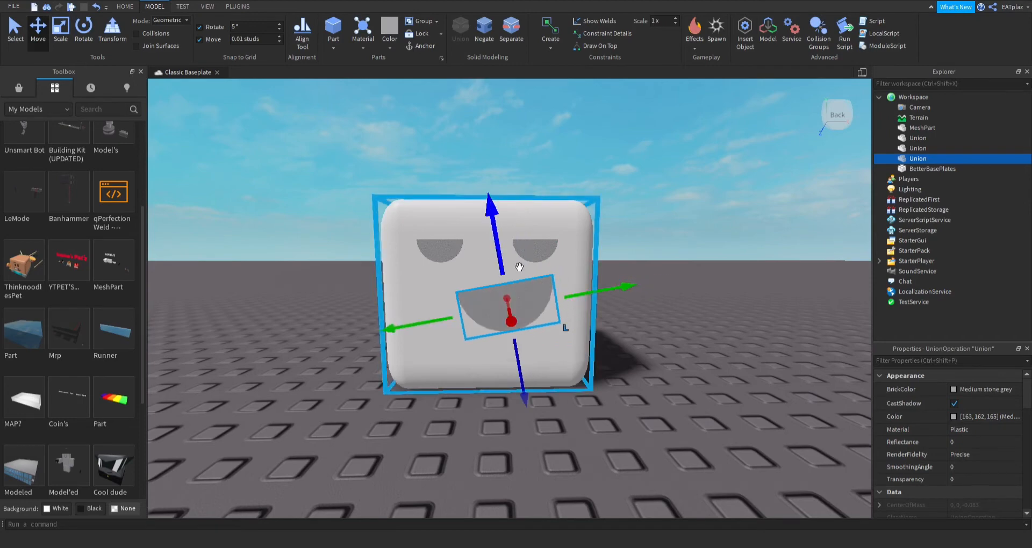
click(571, 193)
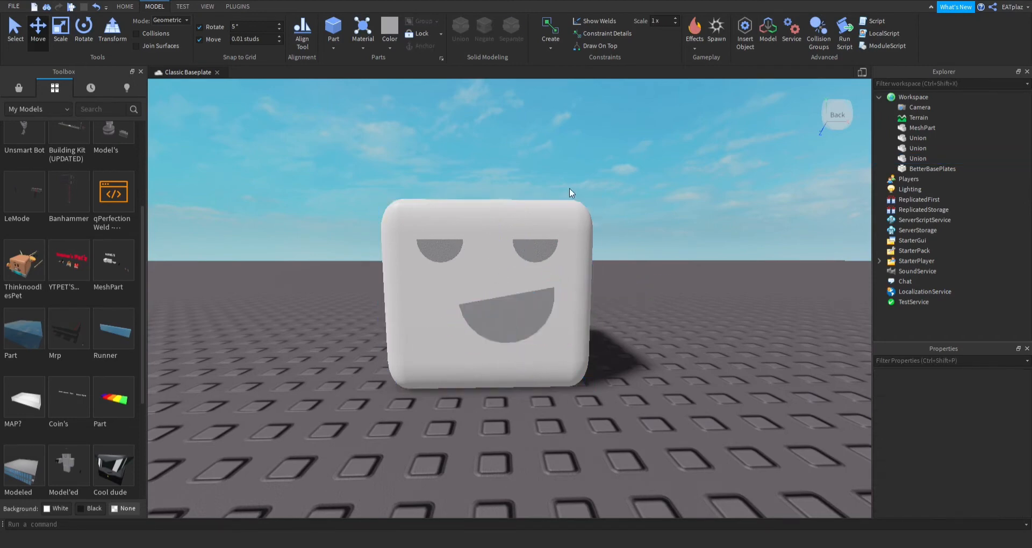
click(574, 318)
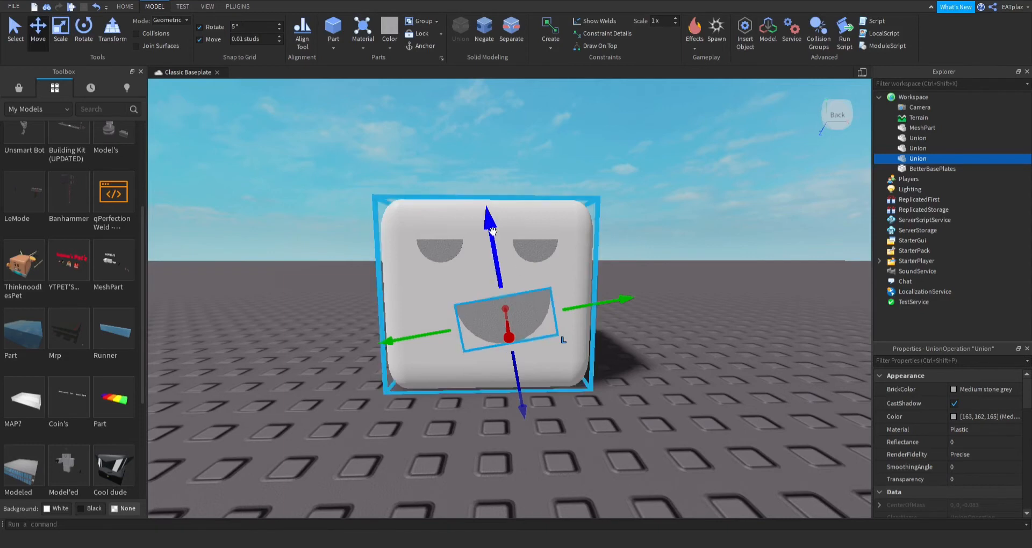
click(530, 189)
click(439, 252)
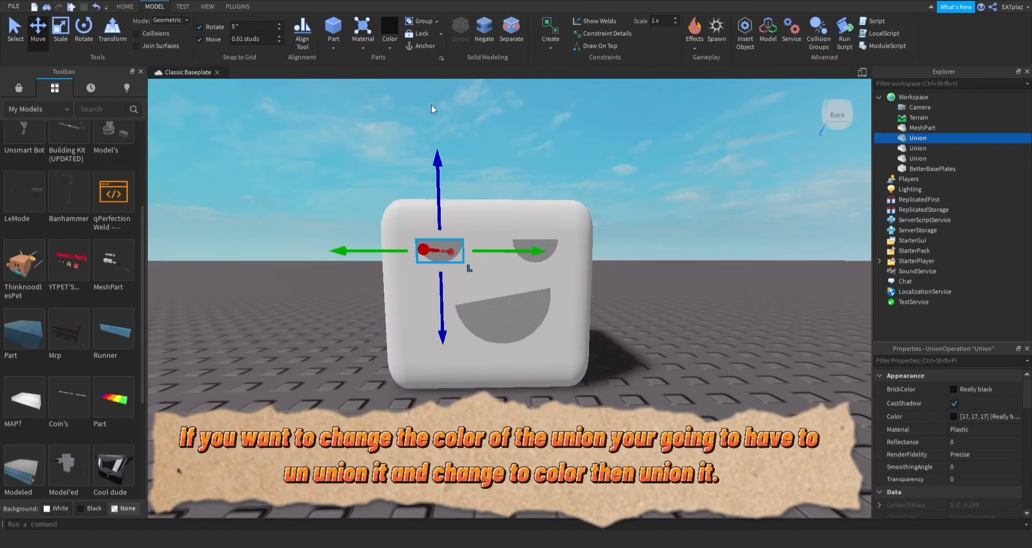
click(495, 160)
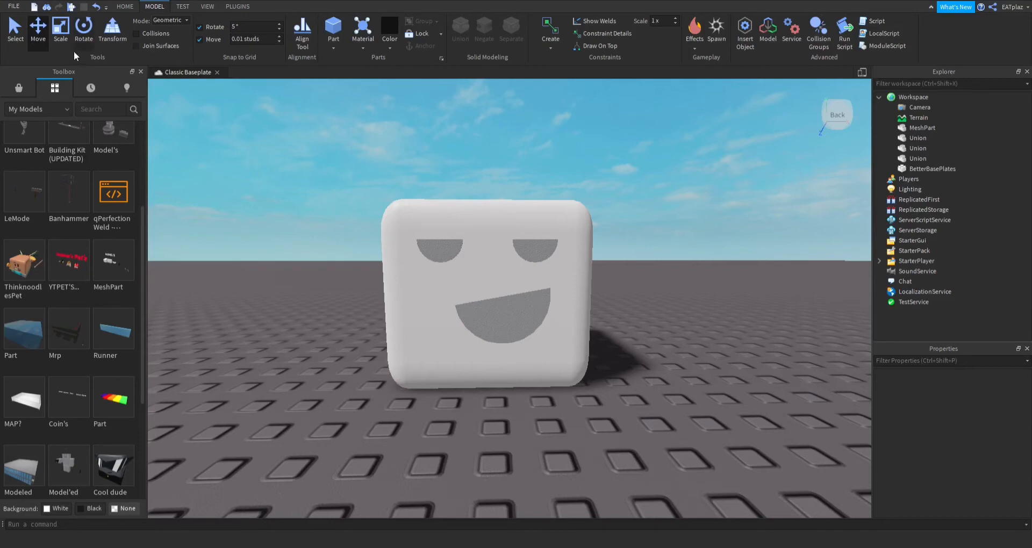
Step: Insert a black cylinder above the cube and rotate it 90° about the vertical axis so one end points forward from the face
click(339, 47)
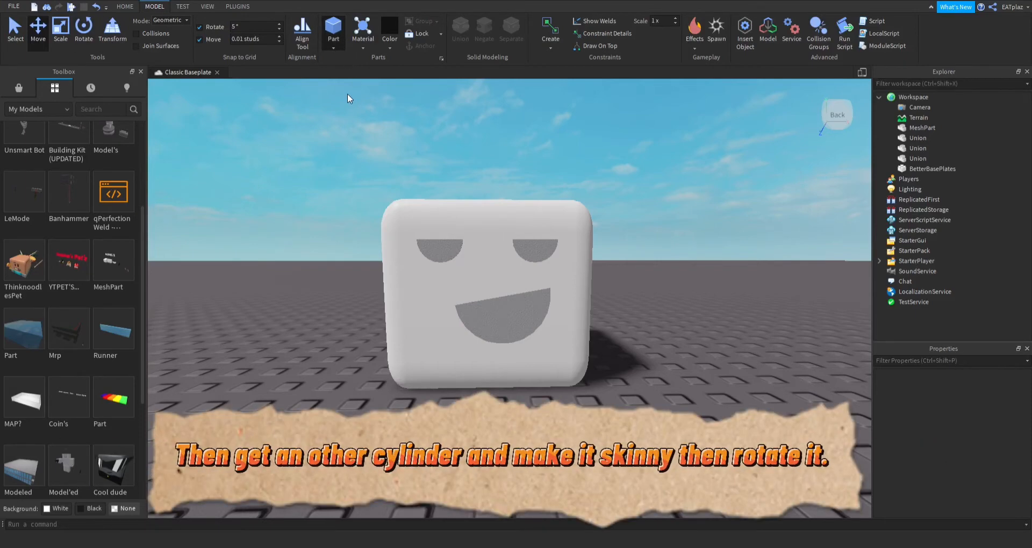
click(347, 94)
click(91, 33)
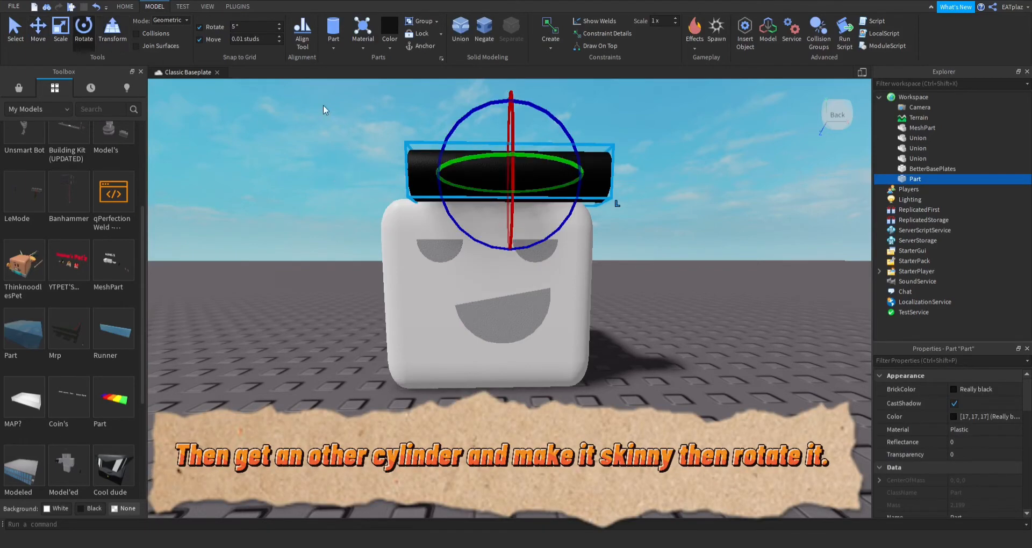
click(528, 146)
click(530, 169)
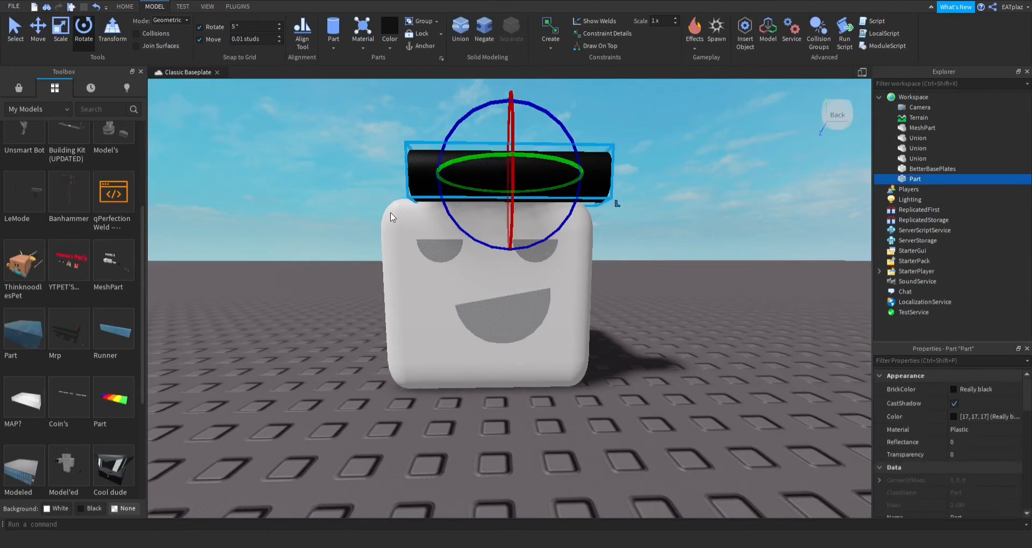
right_drag(391, 217, 478, 146)
drag(509, 175, 600, 174)
scroll(604, 188, up, 3)
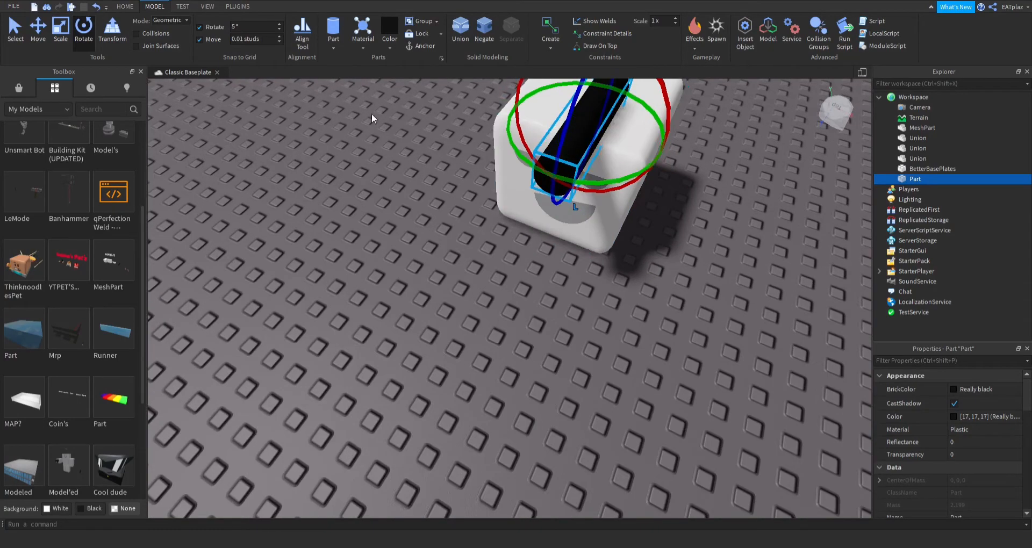
scroll(374, 117, down, 2)
Step: Move the cylinder to the left eye, shorten it to a thin disc on the face, and scale it down to pupil size
click(60, 32)
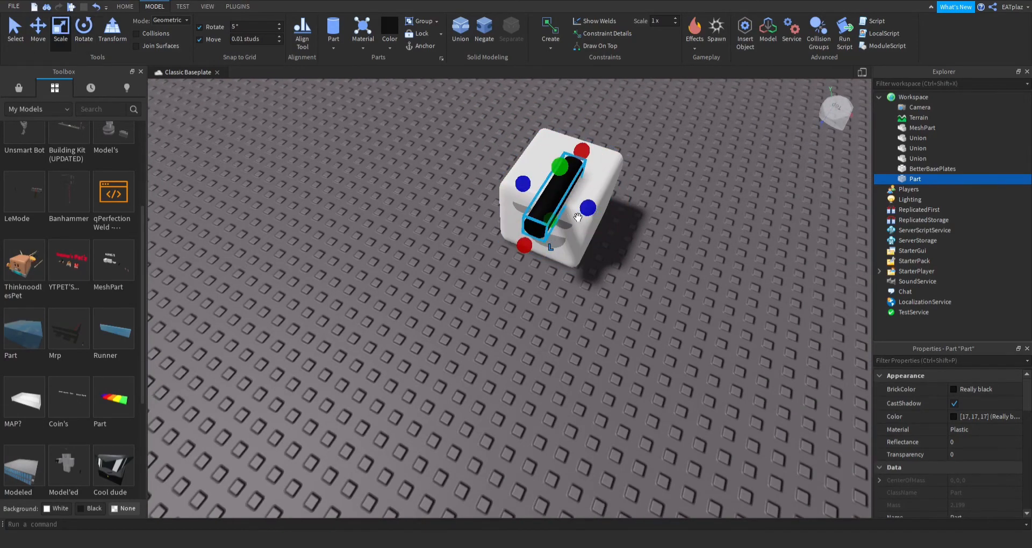
drag(559, 183, 528, 217)
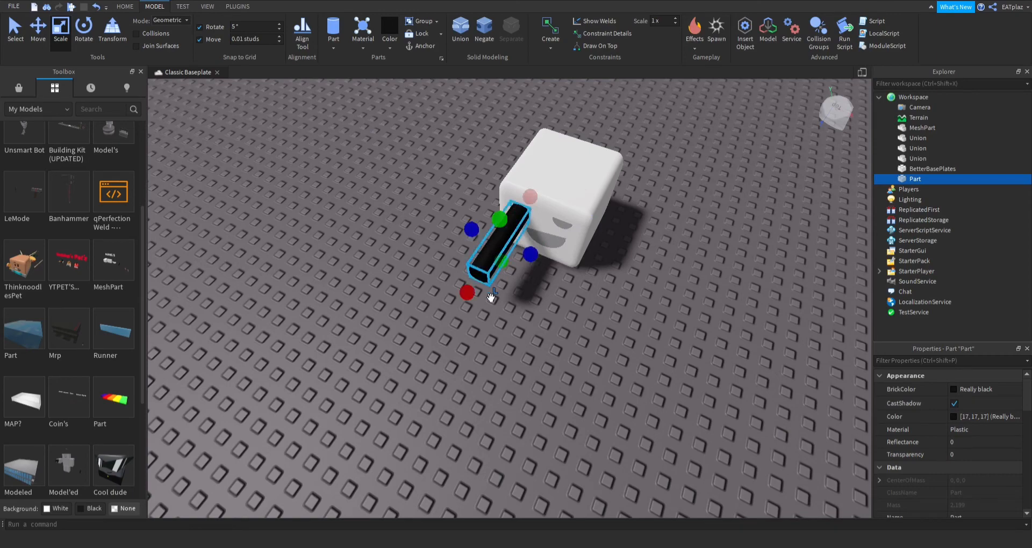
drag(467, 293, 531, 242)
right_drag(531, 242, 514, 229)
scroll(513, 229, down, 2)
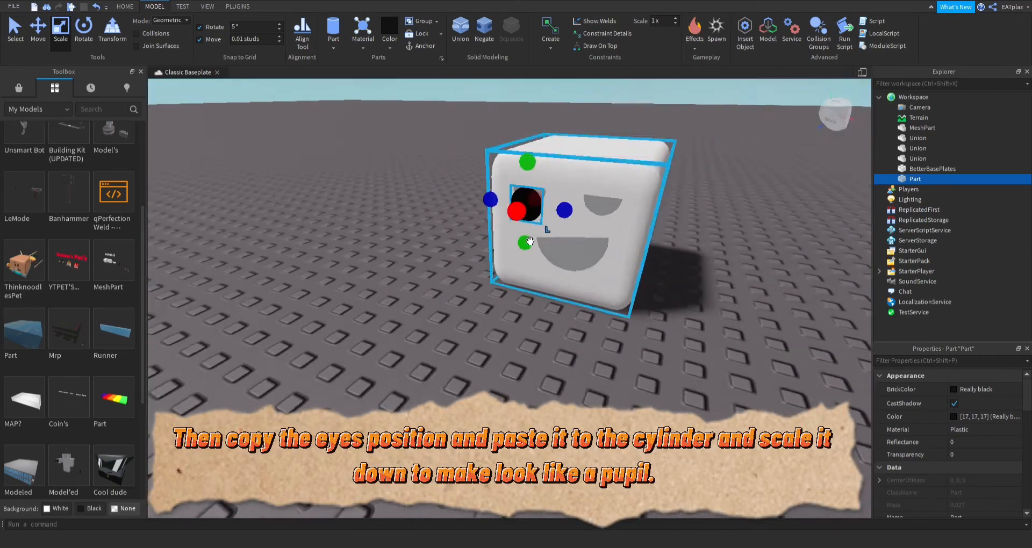
scroll(514, 229, up, 3)
scroll(514, 228, up, 6)
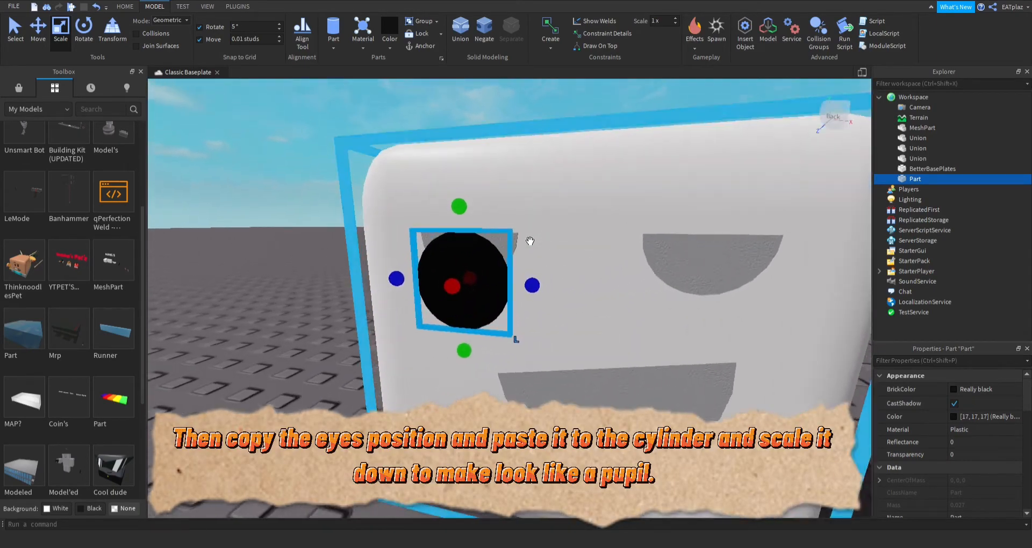
drag(456, 239, 465, 293)
Step: Copy the left eye's position to the pupil cylinder, setting its Position to 5.331, 3.209, -35.994
click(484, 269)
scroll(957, 482, down, 3)
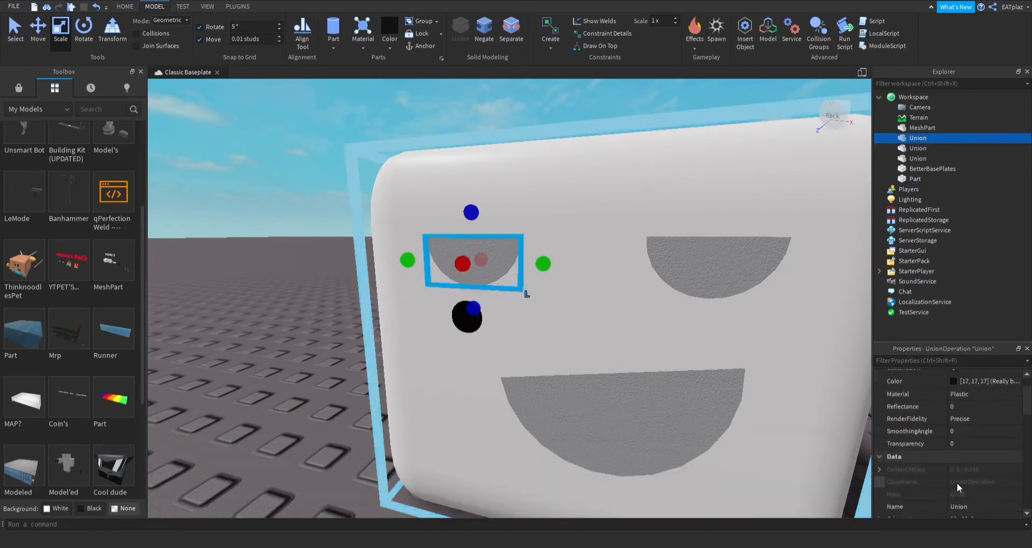
click(950, 474)
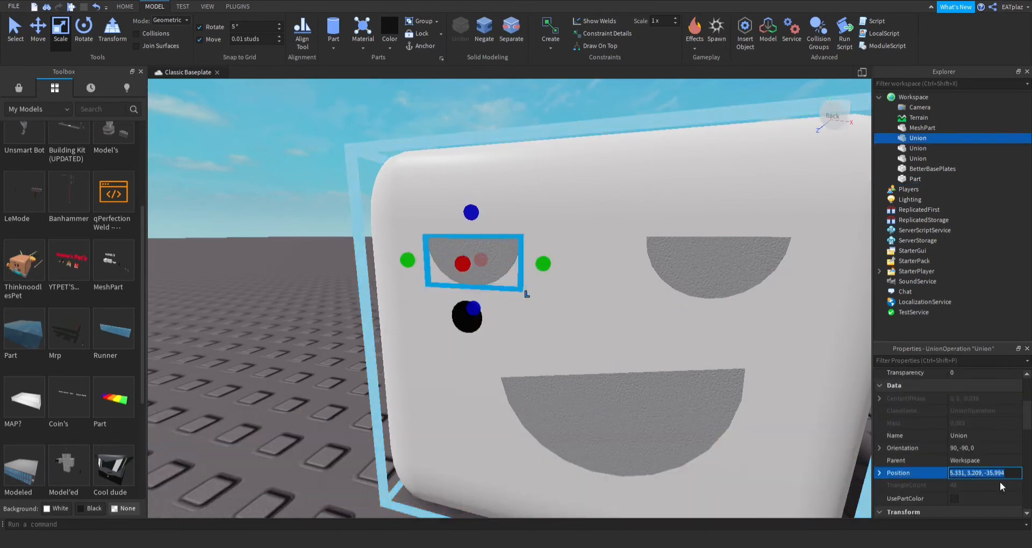
click(467, 320)
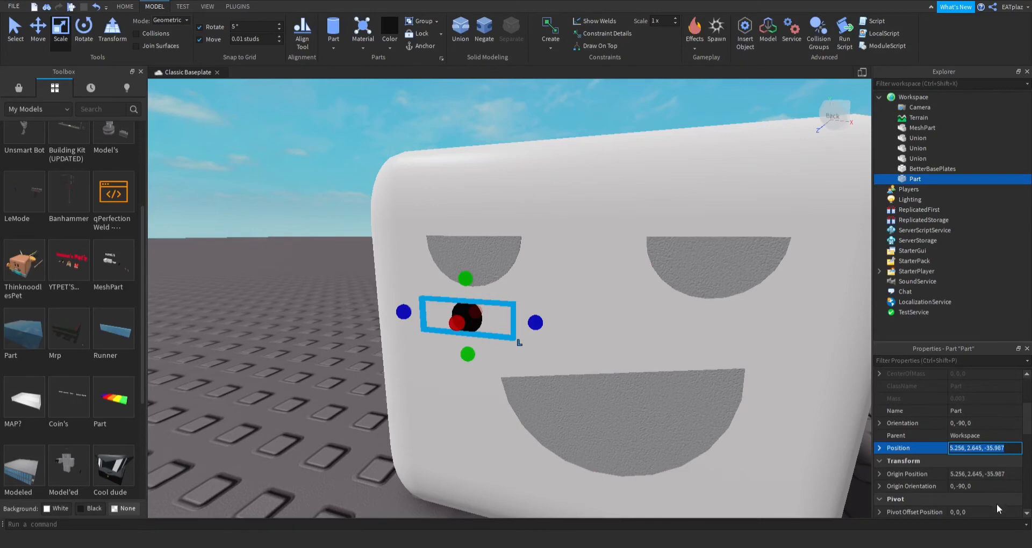
text(5.331, 3.209, -35.994)
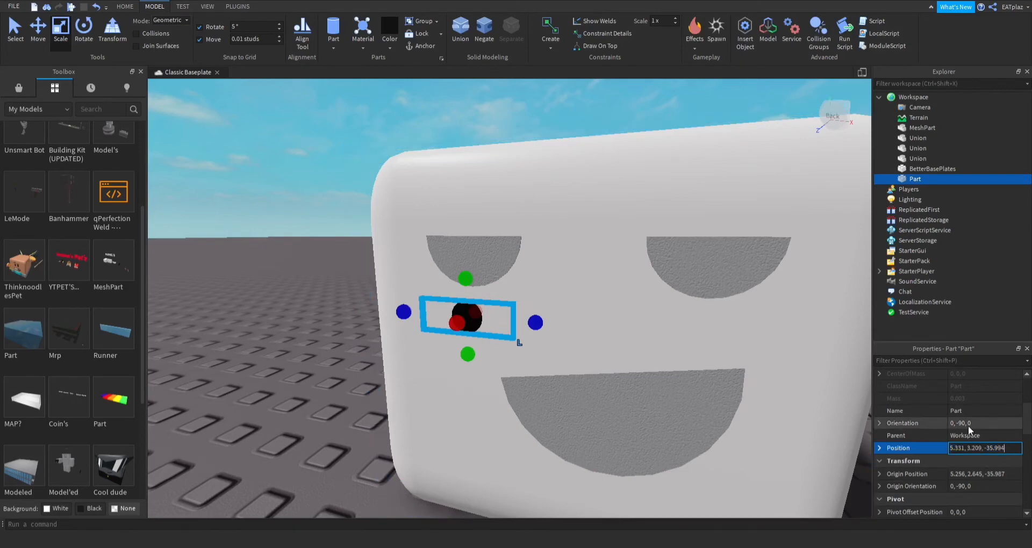
key(Return)
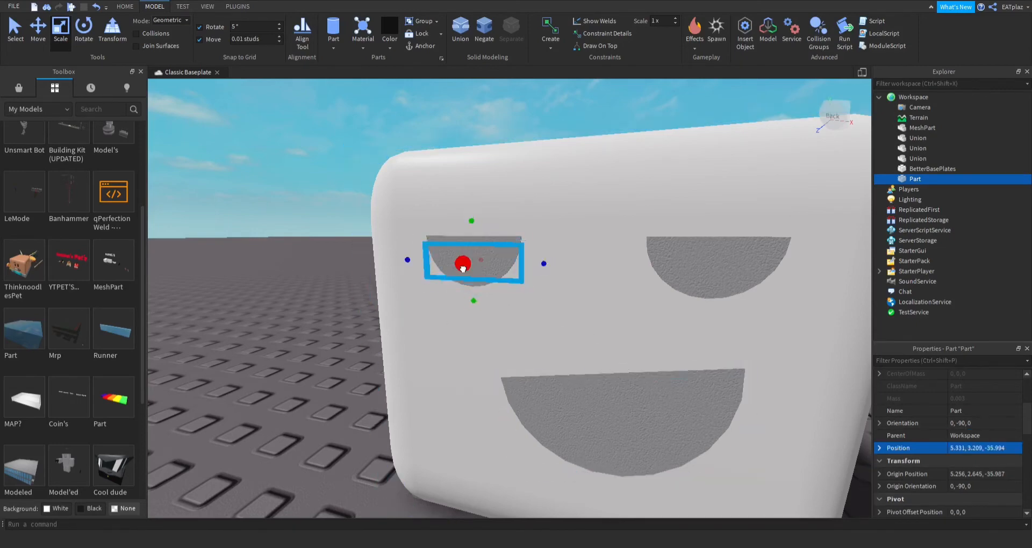
click(275, 270)
Step: Shift the left pupil slightly inward toward the face's centre and up within its eye
key(d)
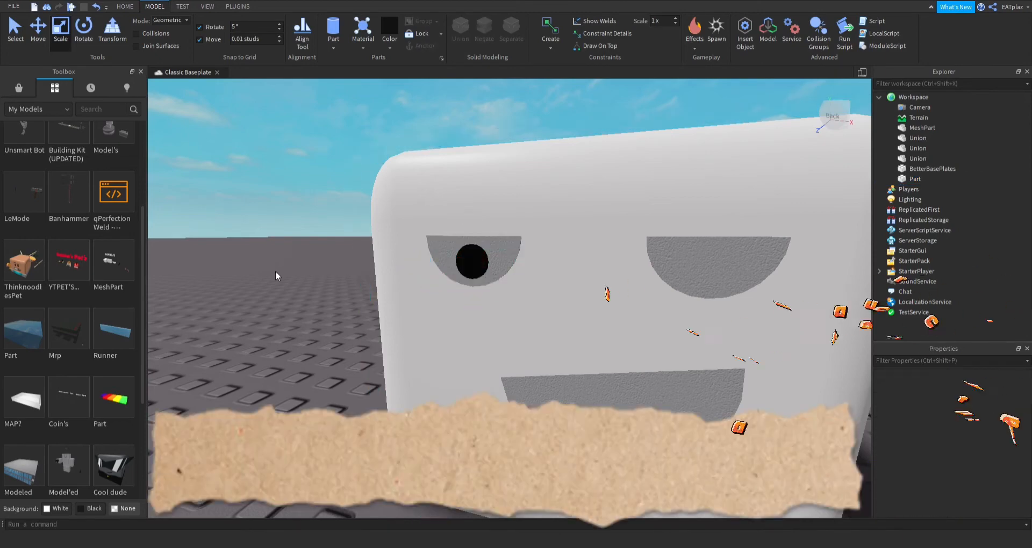
click(463, 274)
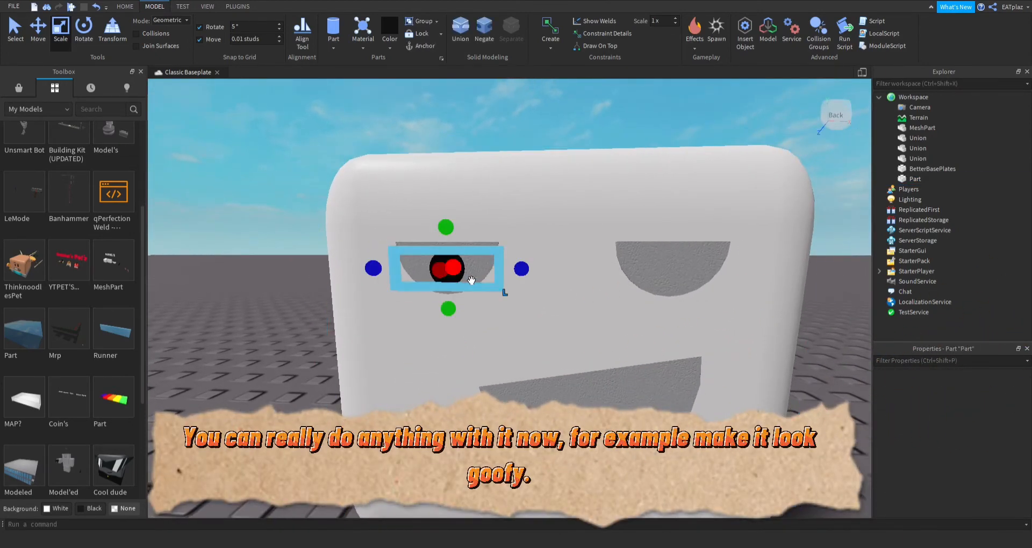
click(38, 28)
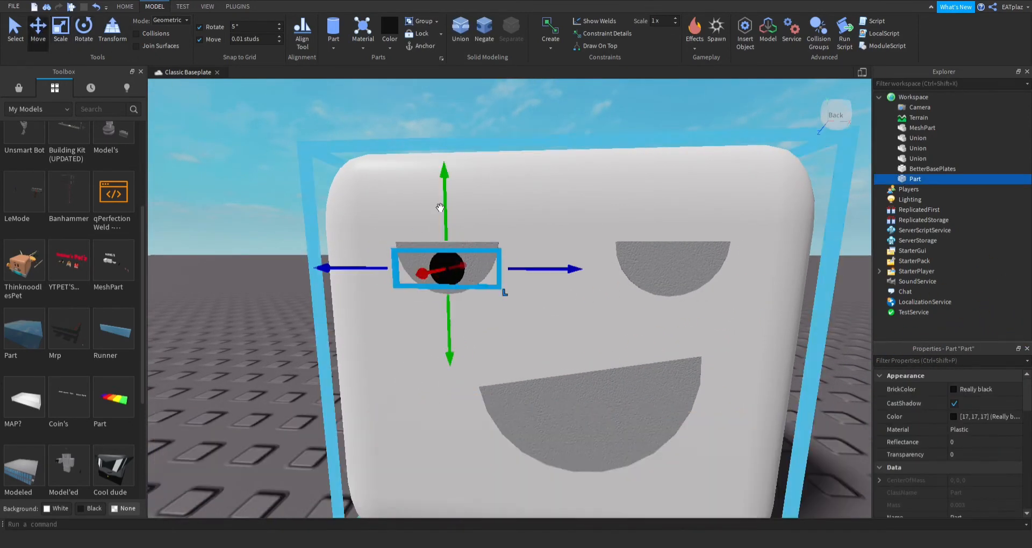
drag(573, 276, 583, 275)
drag(464, 226, 464, 219)
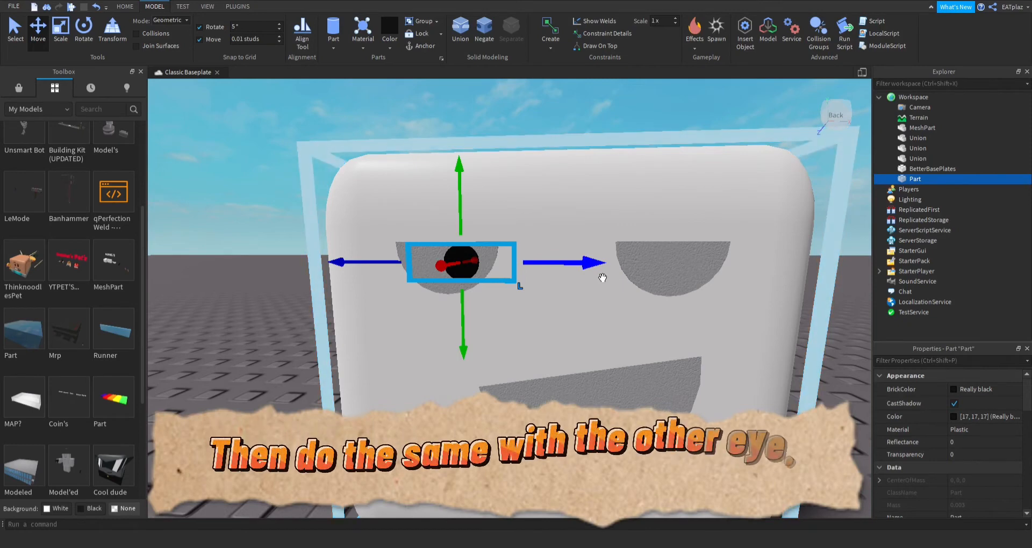
Step: Duplicate the left pupil and move the copy horizontally onto the right eye
key(ctrl+d)
drag(603, 277, 845, 267)
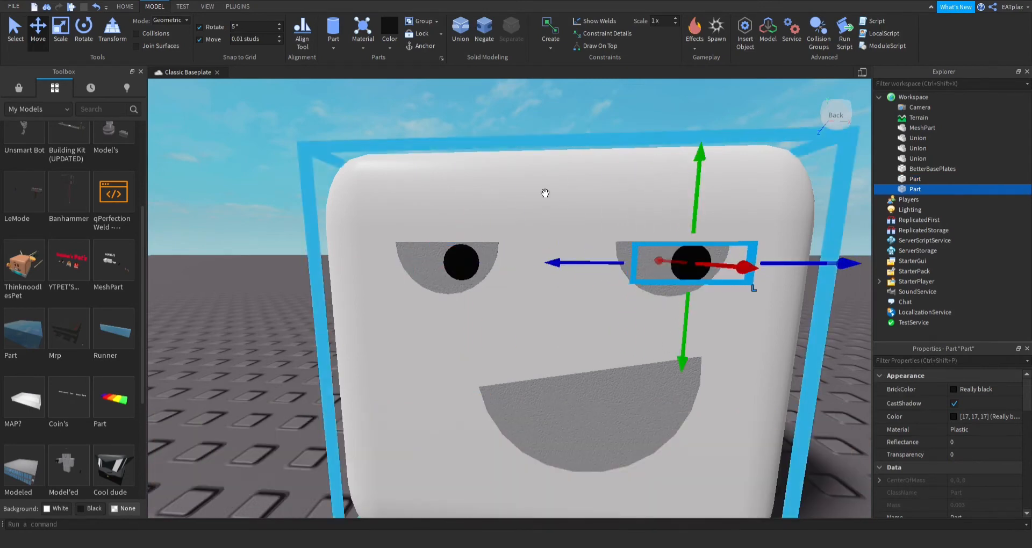
click(490, 150)
scroll(462, 285, down, 10)
scroll(466, 290, up, 6)
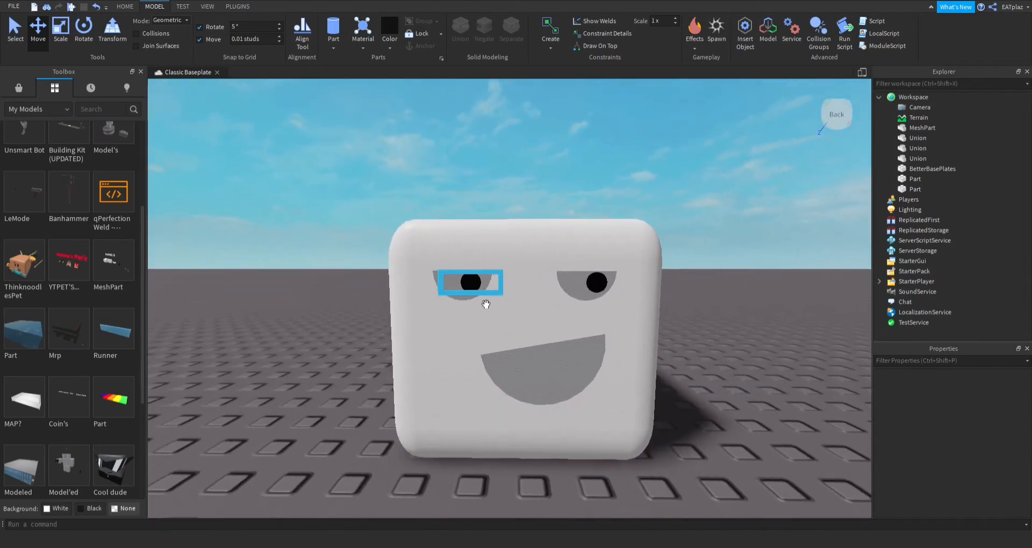
Step: Move the right pupil toward the inner side of its eye and slightly down
click(595, 283)
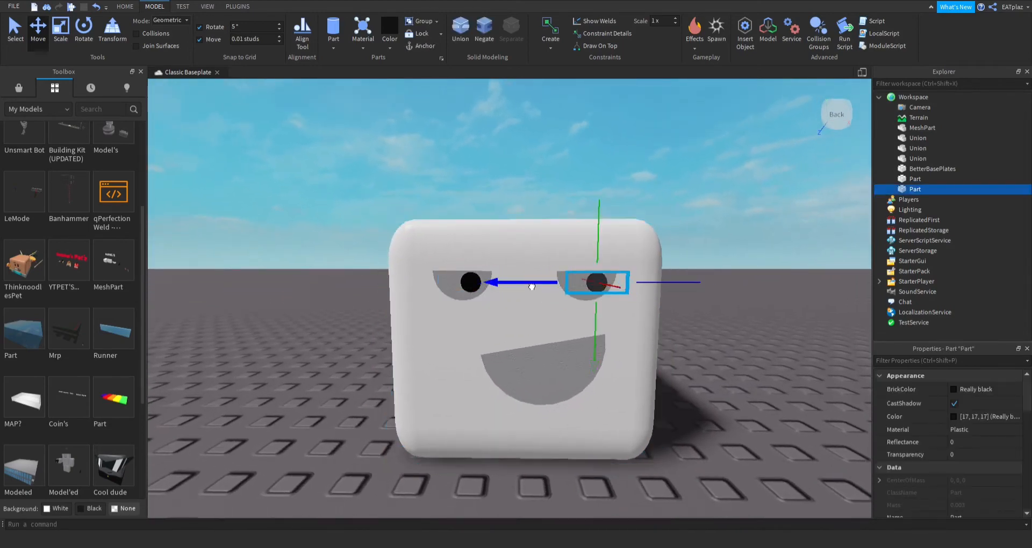
drag(532, 286, 511, 286)
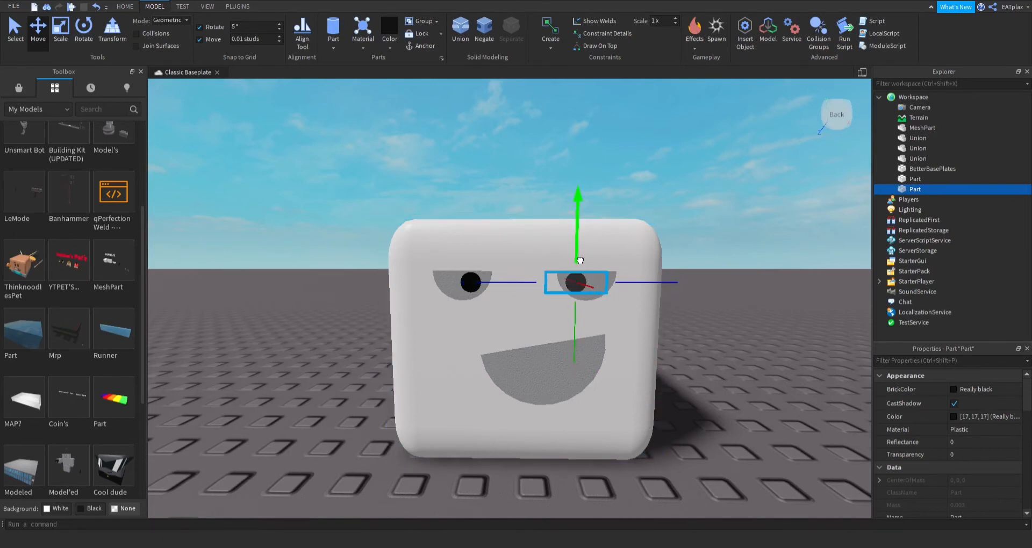
drag(584, 265, 585, 266)
drag(633, 294, 635, 293)
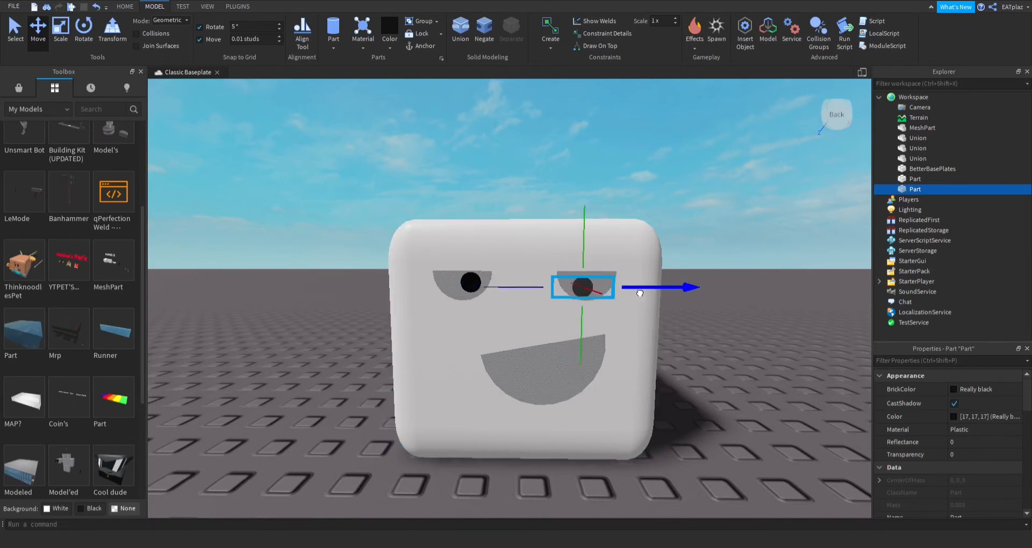
click(662, 261)
Step: Nudge the left pupil slightly further toward the inner side of its eye
click(483, 296)
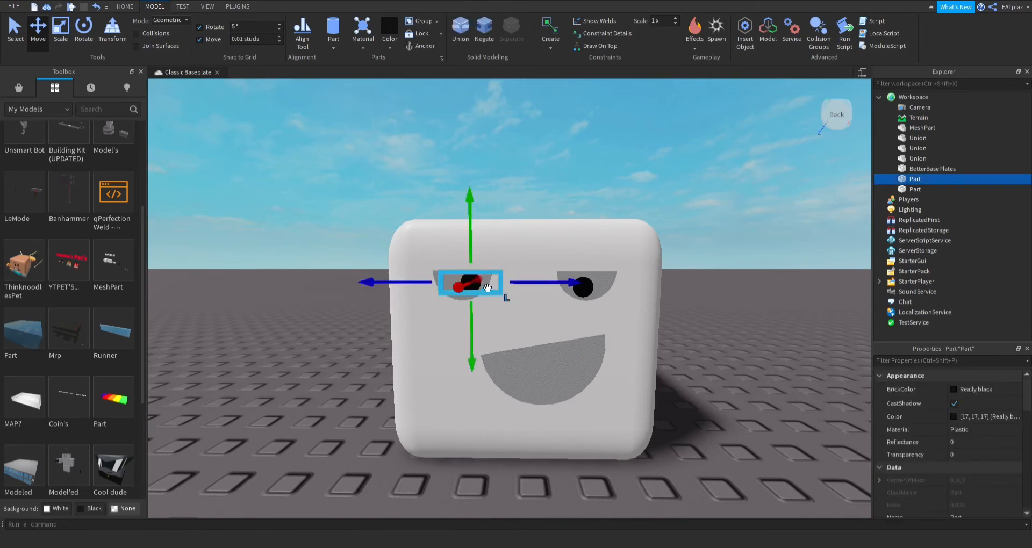
click(484, 296)
click(487, 293)
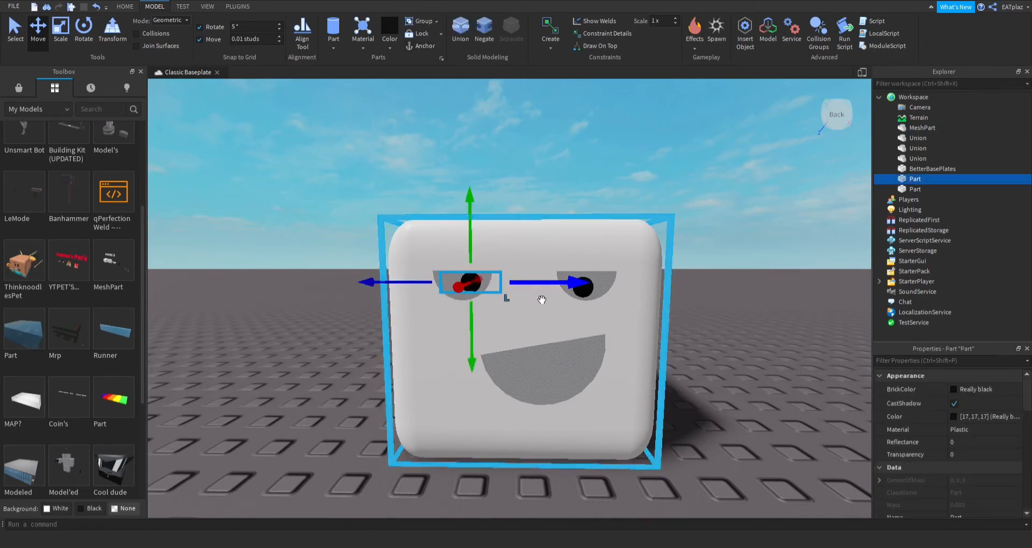
drag(528, 288, 535, 288)
click(521, 205)
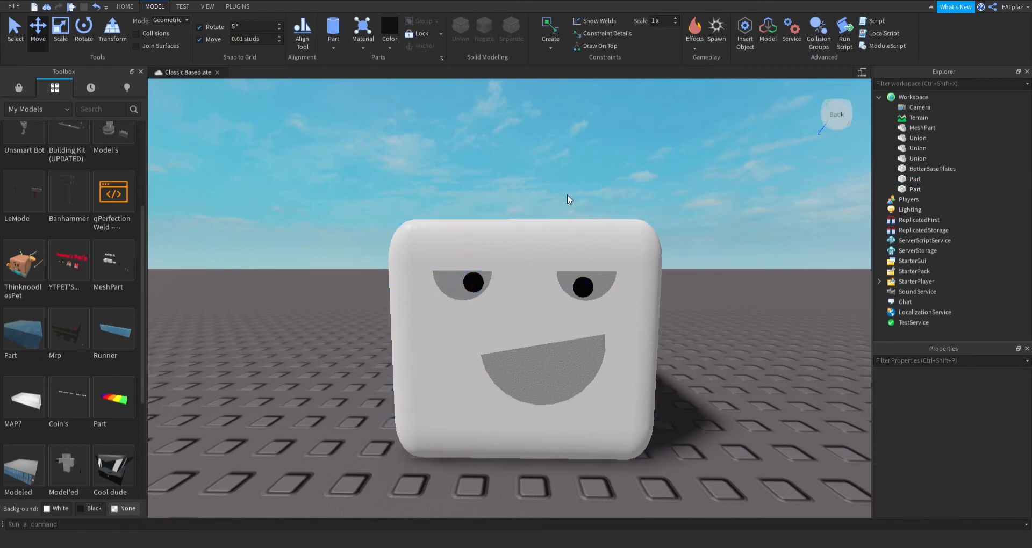
Step: Try Salmon on the rounded cube body and change its colour to Sea green, undoing any accidental move of the cube
right_drag(567, 195, 584, 210)
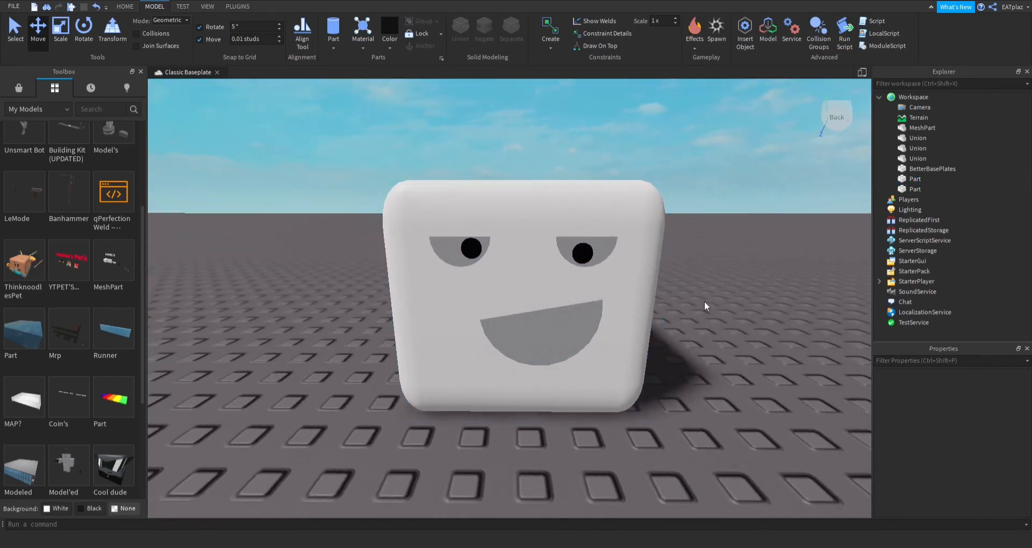
scroll(704, 301, down, 3)
click(570, 280)
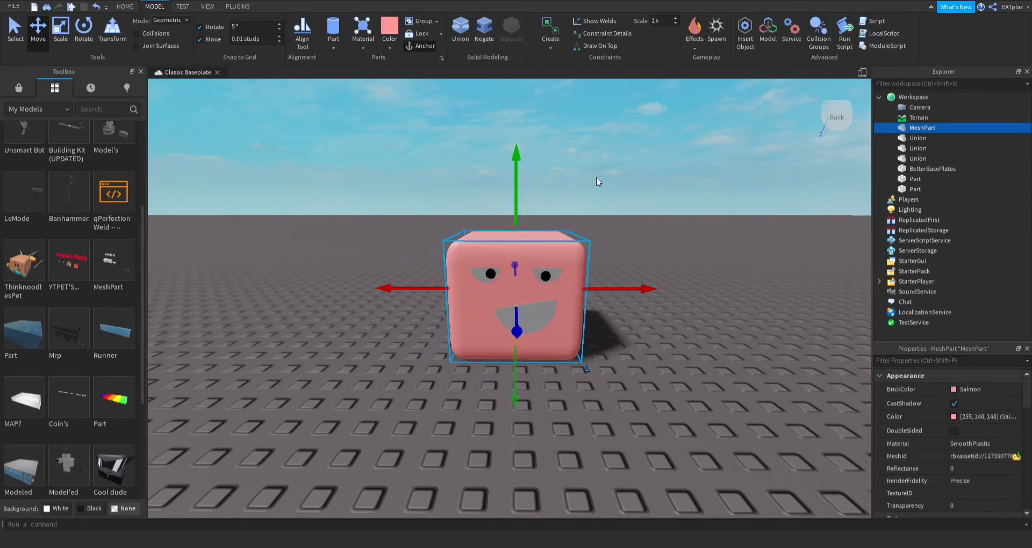
click(619, 194)
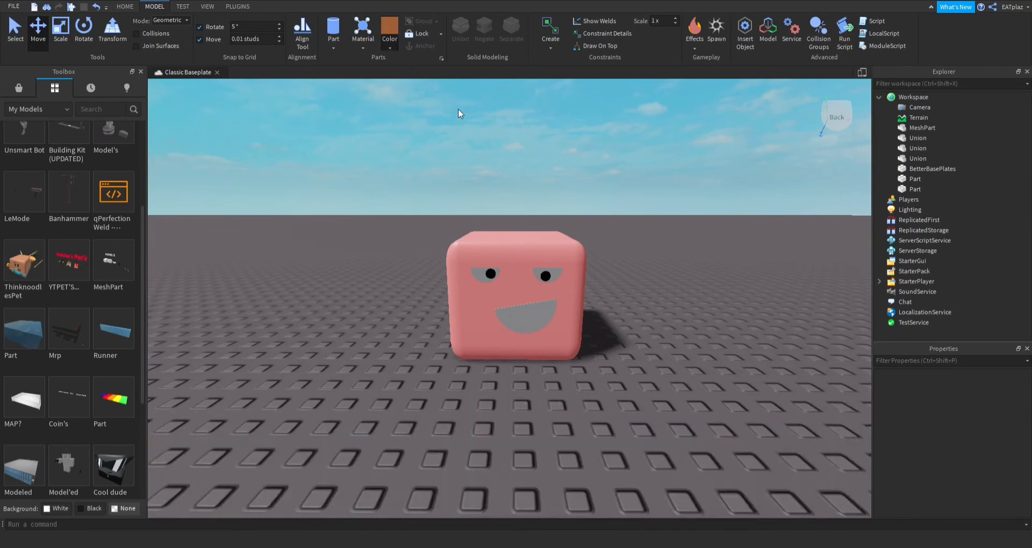
click(530, 252)
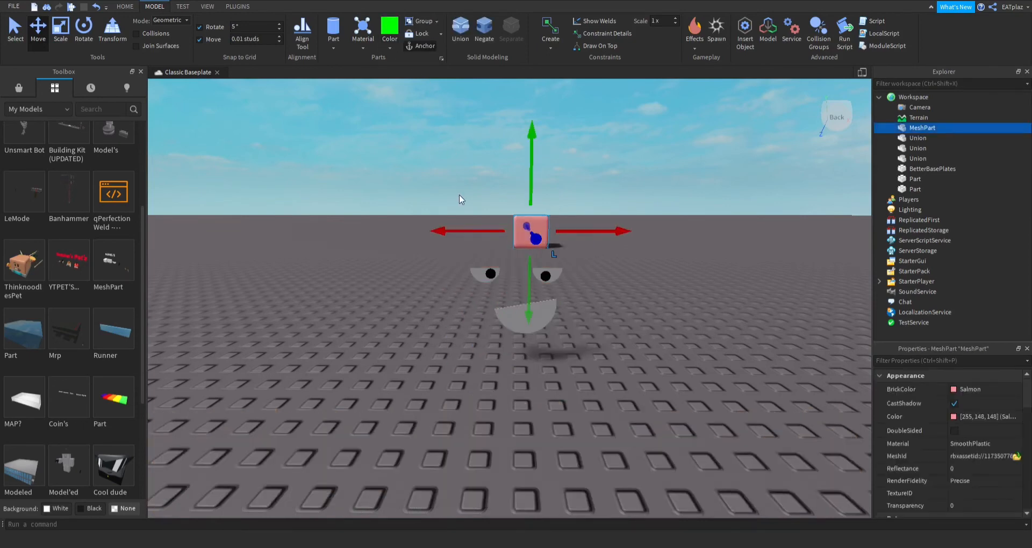
click(100, 8)
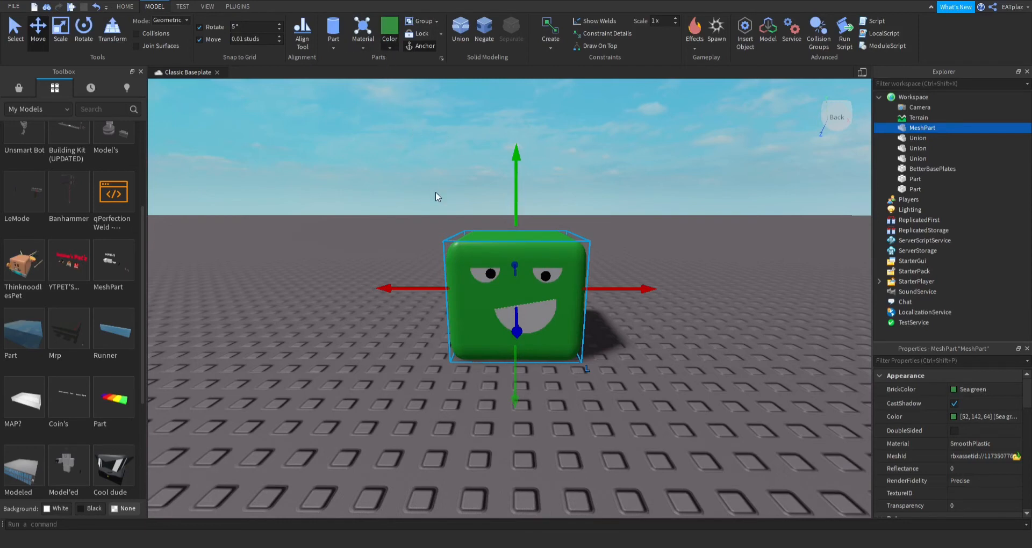
Step: Try Medium stone grey on the rounded cube body and set its colour to Dark stone grey
click(430, 238)
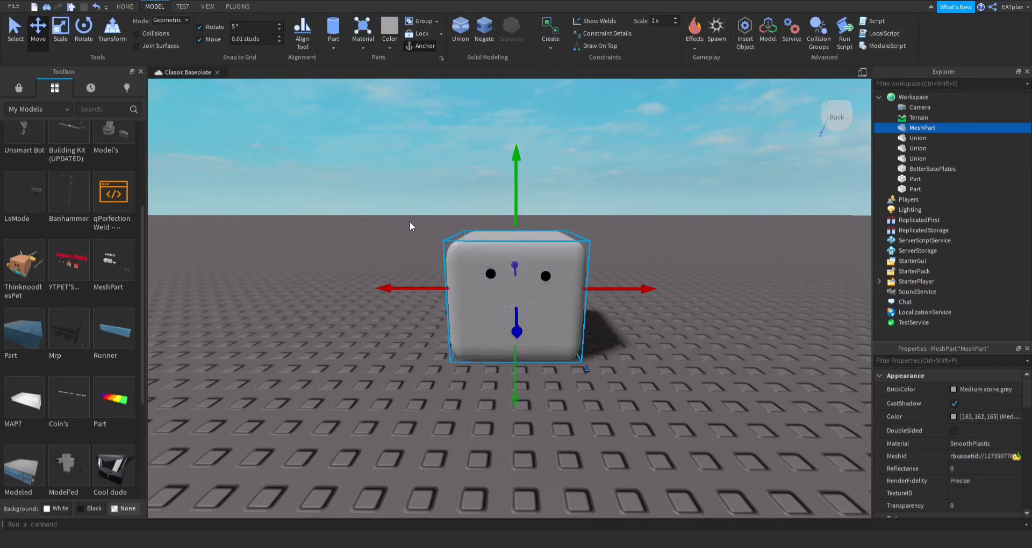
click(417, 231)
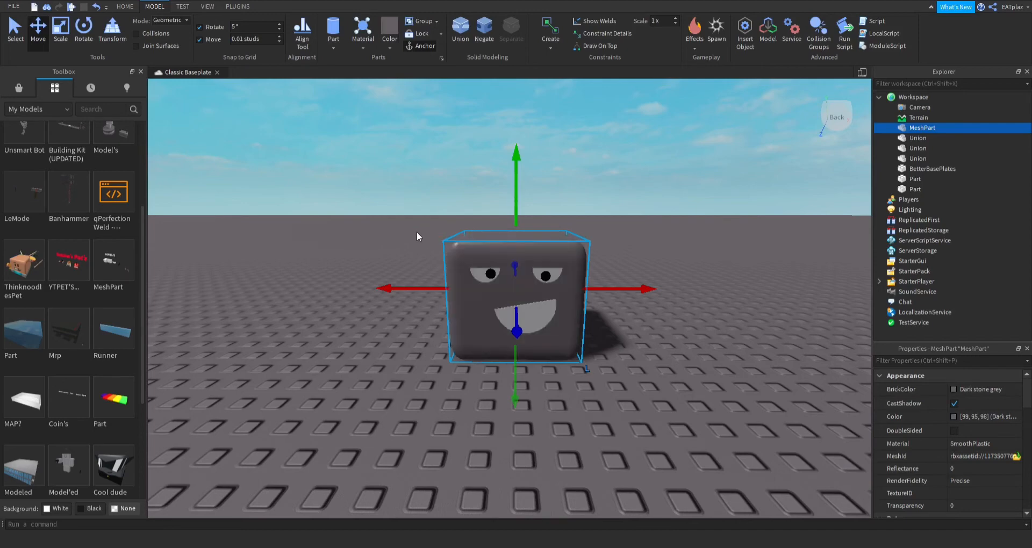
click(395, 211)
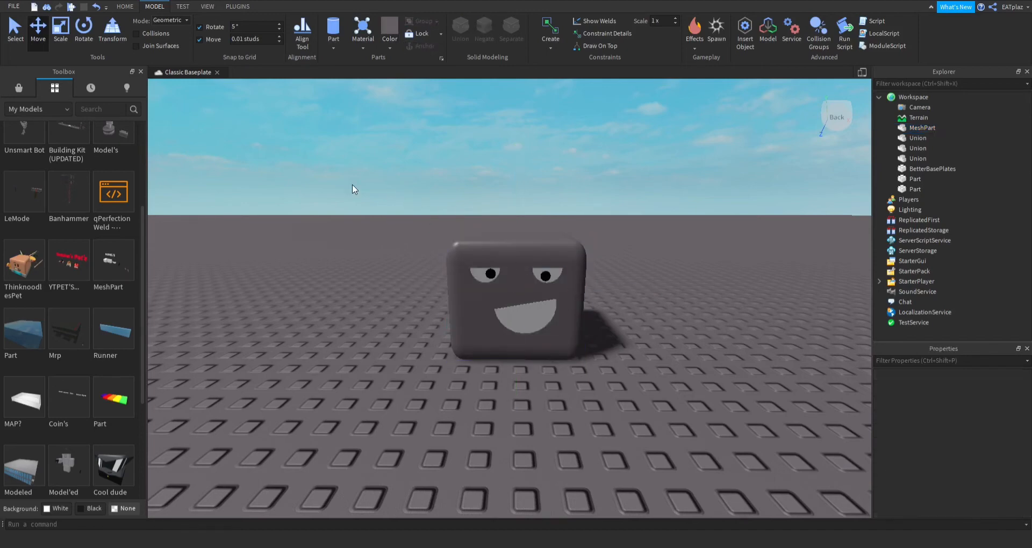
Step: Duplicate the left pupil, try the copy as a detail in the lower part of the mouth, and delete it
key(w)
right_drag(248, 178, 249, 180)
key(s)
key(w)
key(w)
key(s)
key(d)
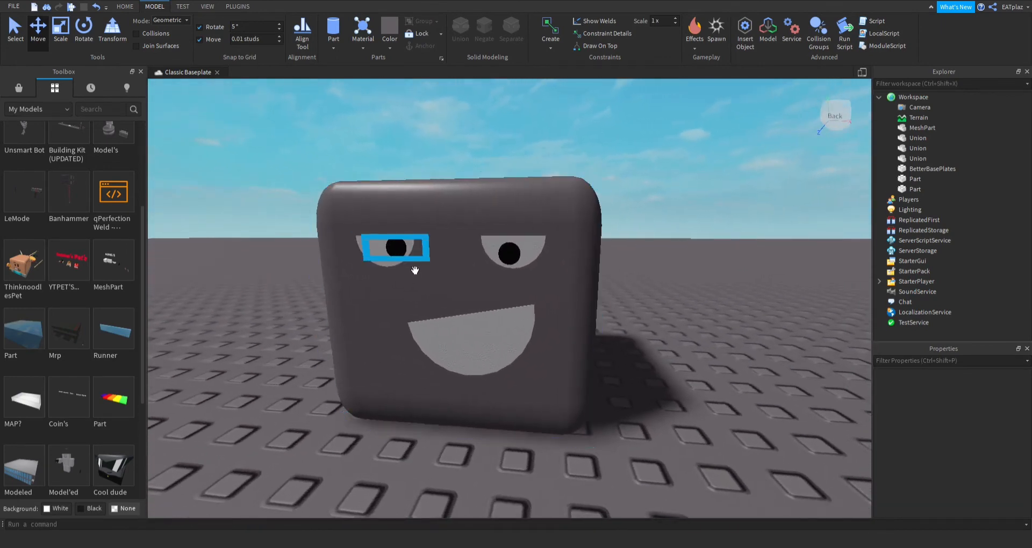
click(401, 246)
key(d)
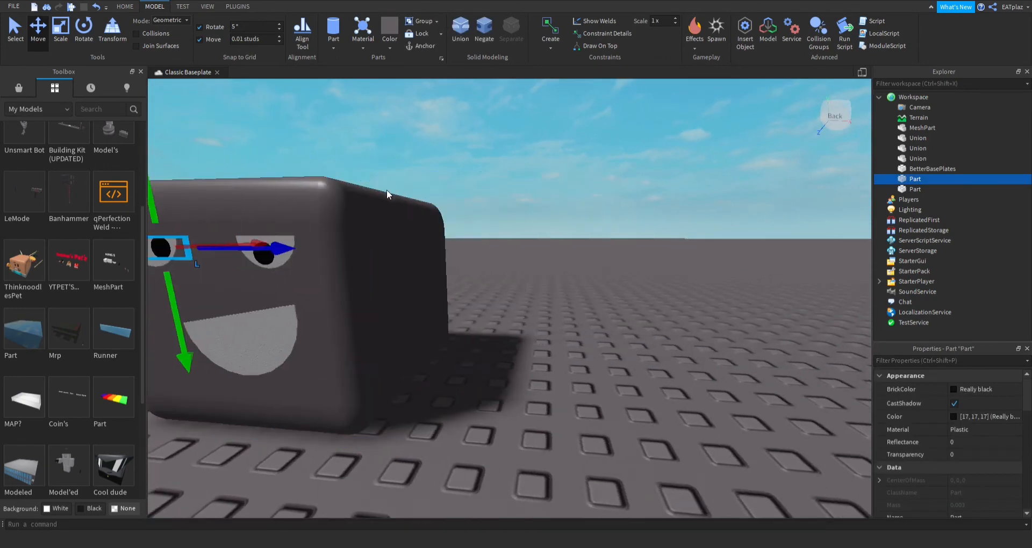
key(a)
key(ctrl+d)
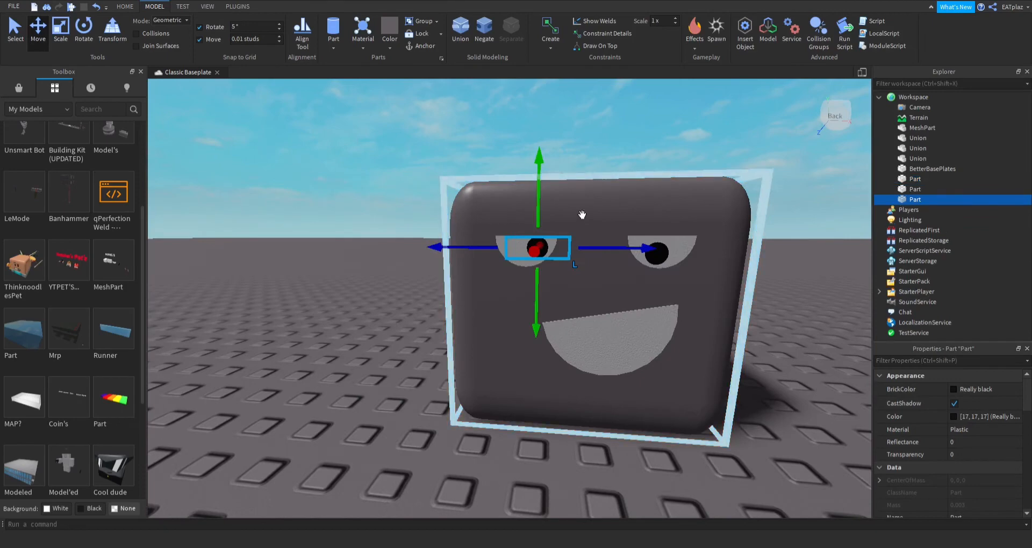
drag(538, 213, 529, 303)
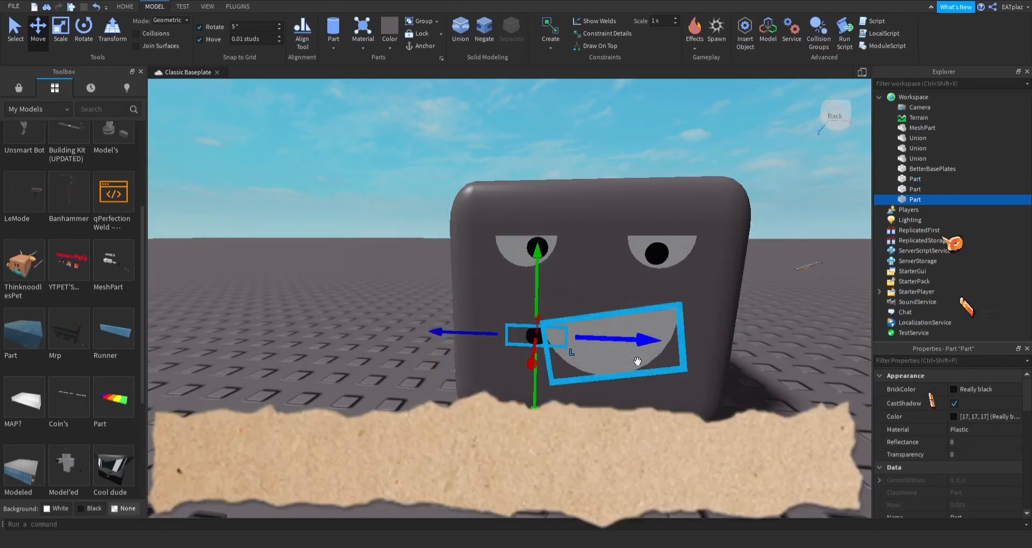
drag(624, 343, 694, 347)
drag(603, 298, 603, 318)
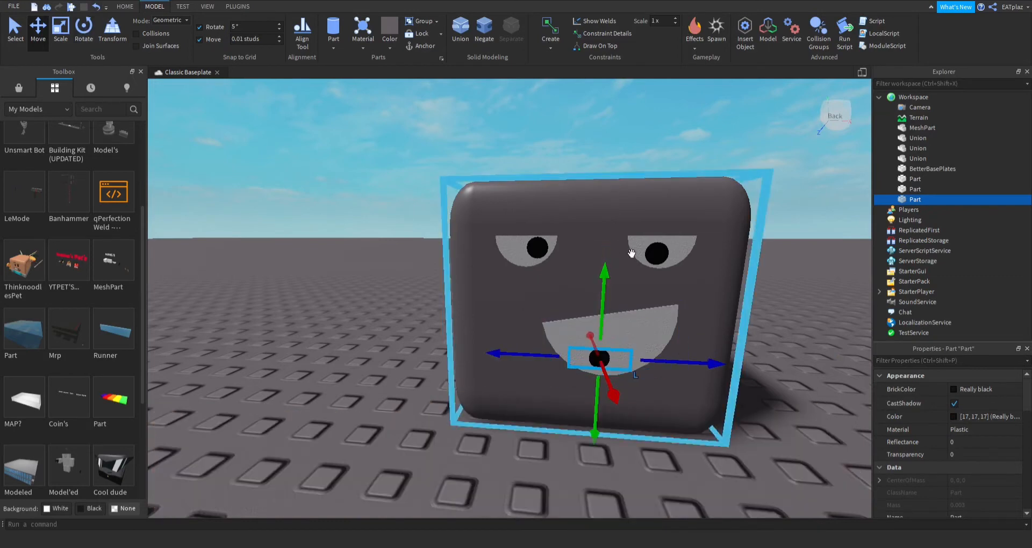
key(Delete)
Step: Duplicate the mouth union and scale the copy down to a small half-disc at the mouth's lower centre
click(656, 343)
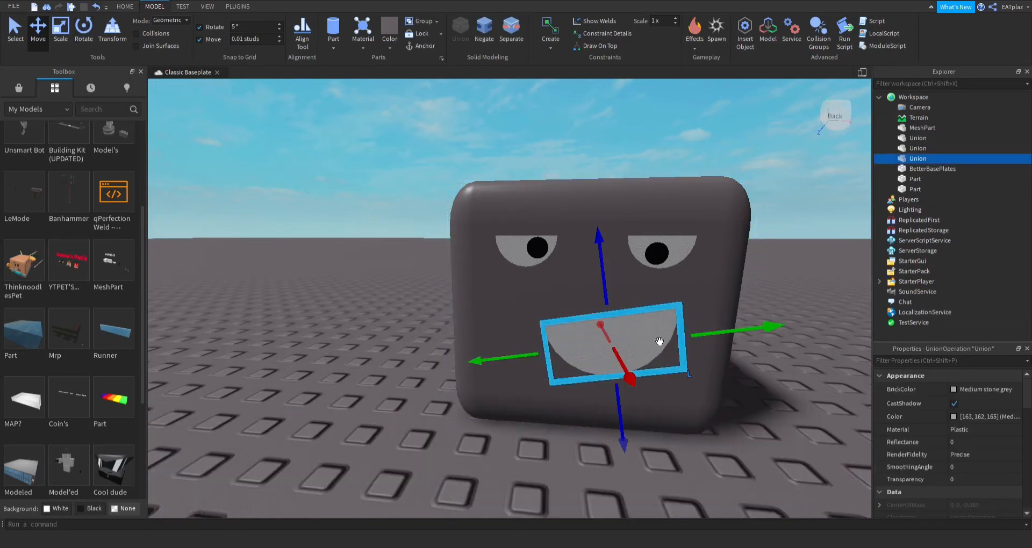
click(61, 40)
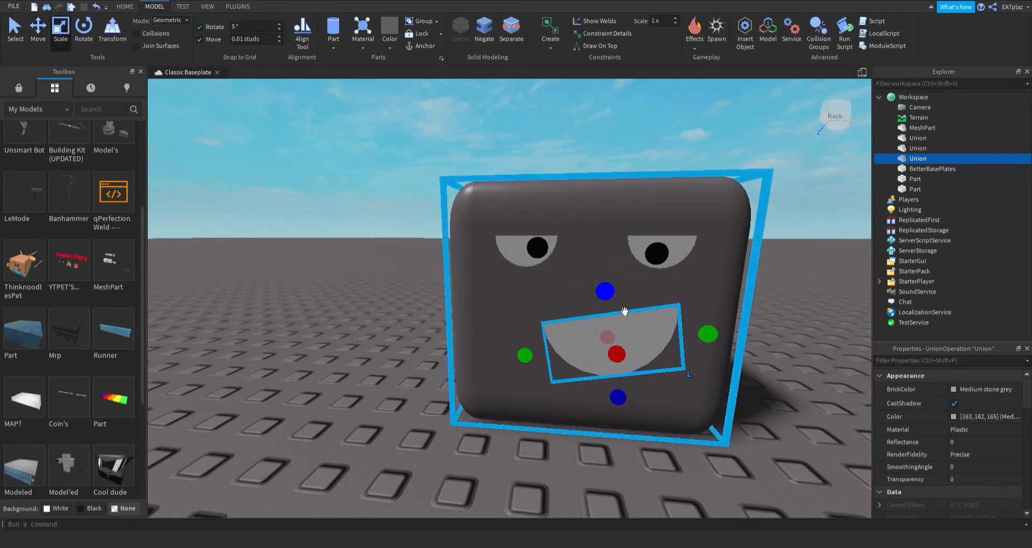
key(ctrl+d)
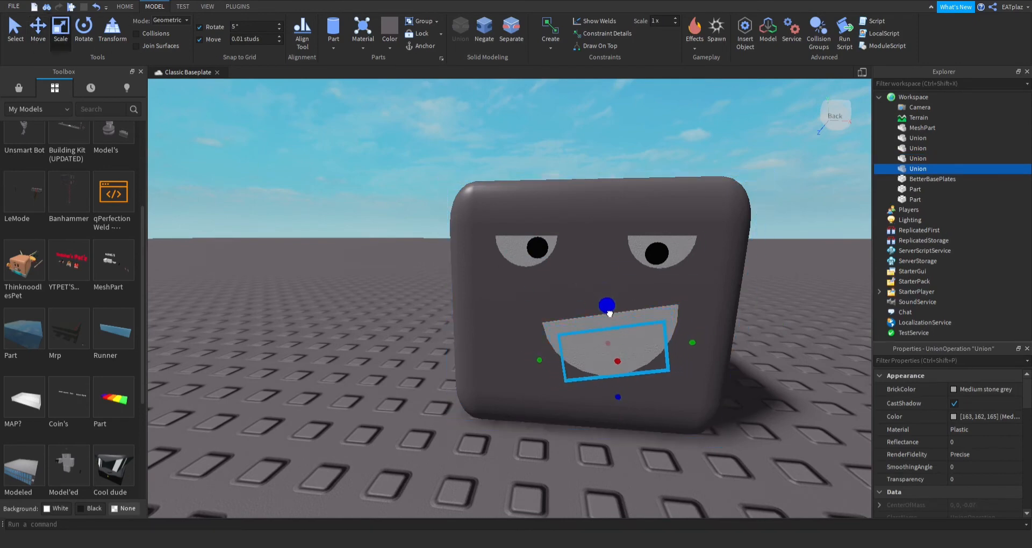
shift+drag(619, 375, 629, 383)
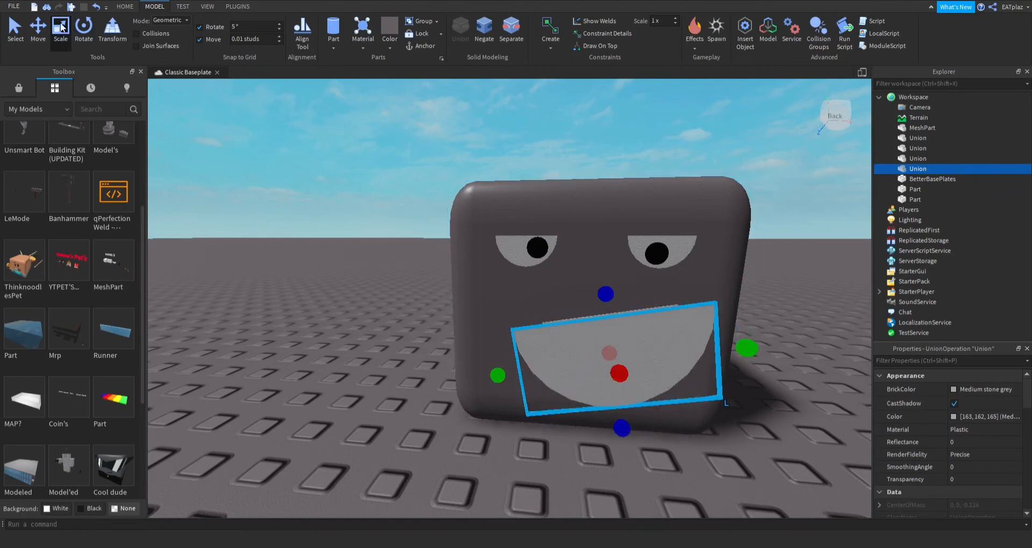
click(97, 6)
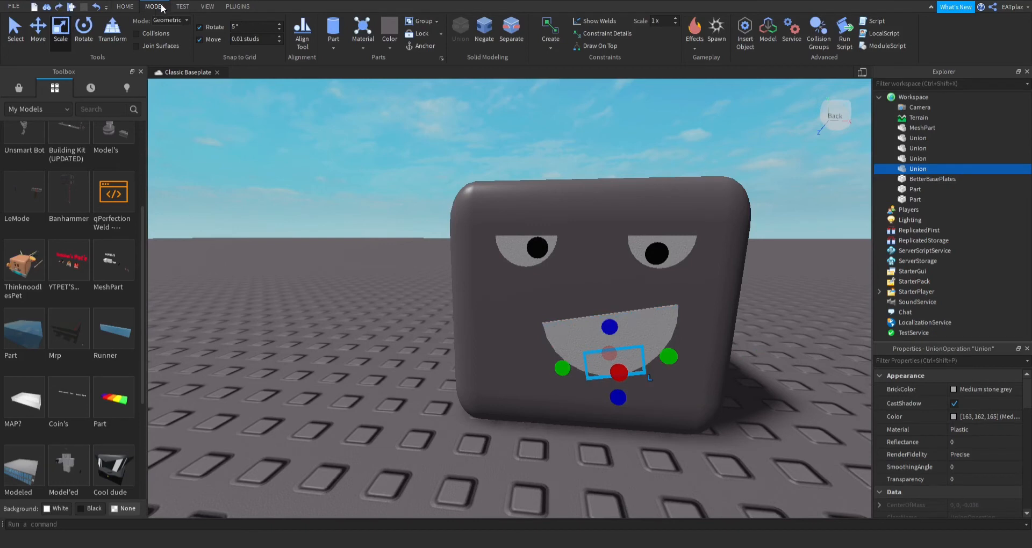
Step: Separate the small mouth copy into its parts and slightly reduce the depth of its disc part
click(511, 34)
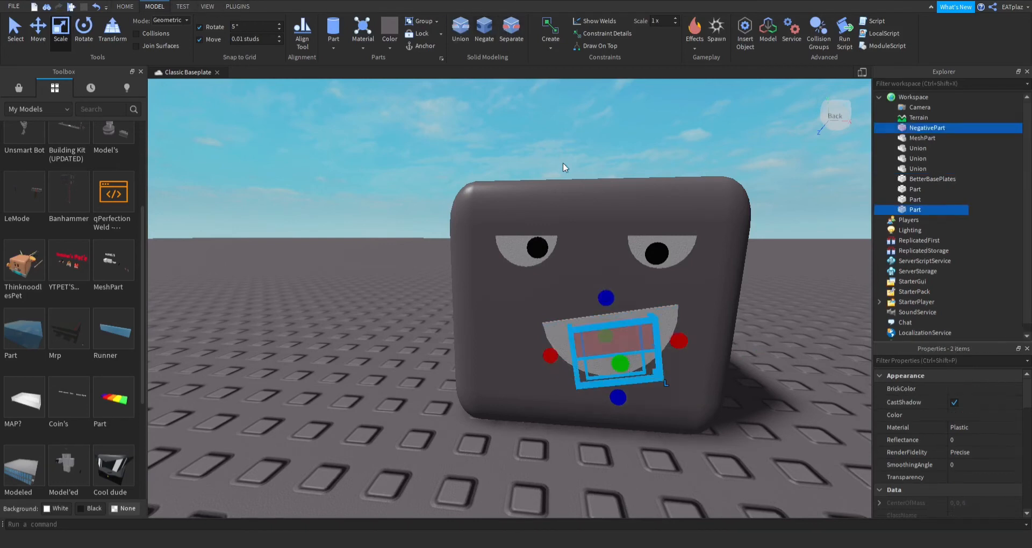
click(333, 365)
click(631, 374)
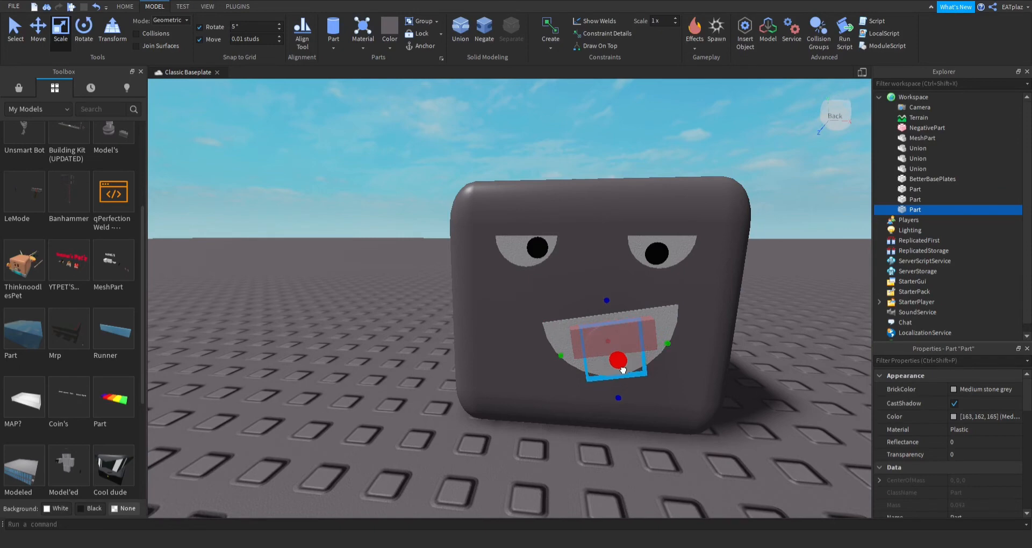
drag(623, 368, 575, 353)
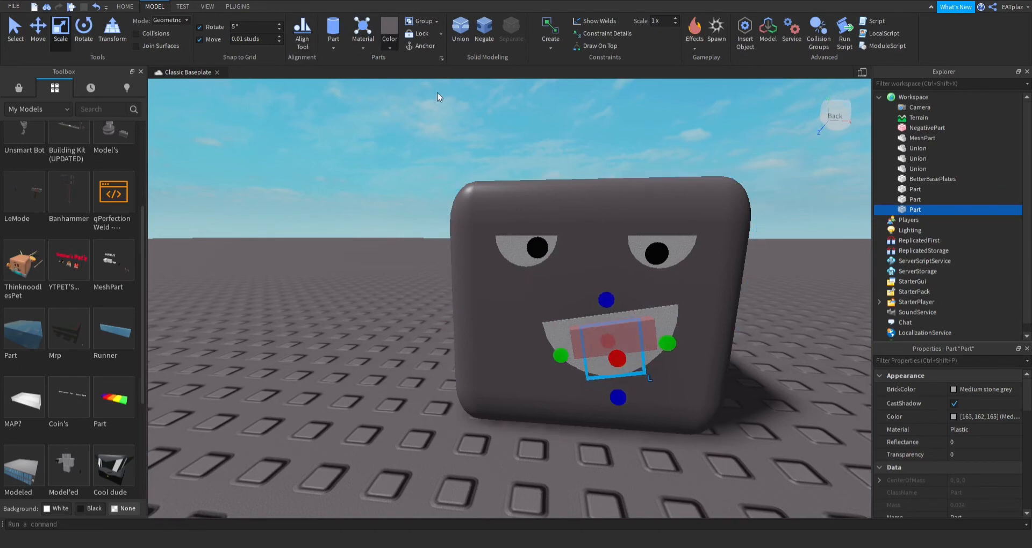
Step: Colour the small disc Persimmon and union it with the negative part to form a red half-disc tongue
click(525, 144)
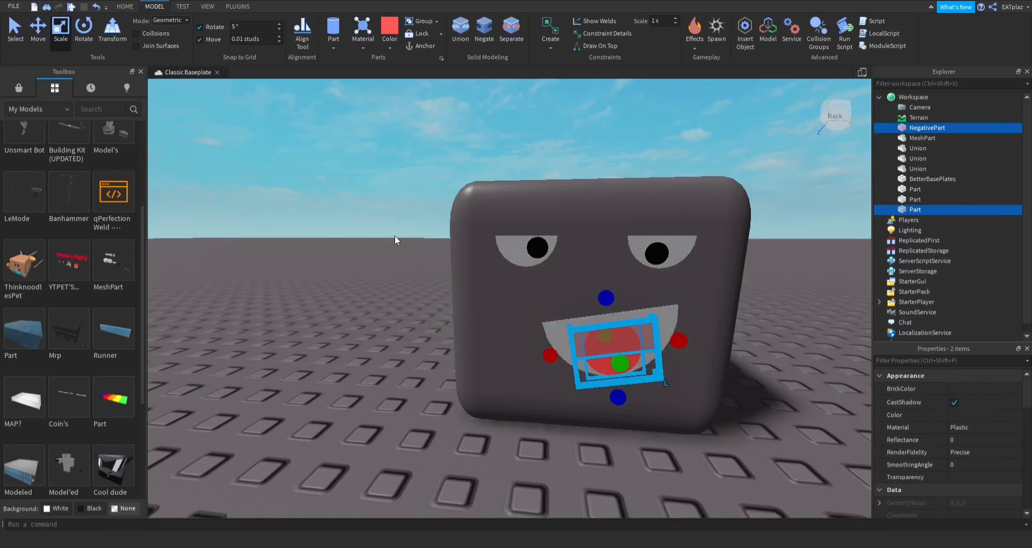
click(459, 38)
right_drag(306, 167, 466, 311)
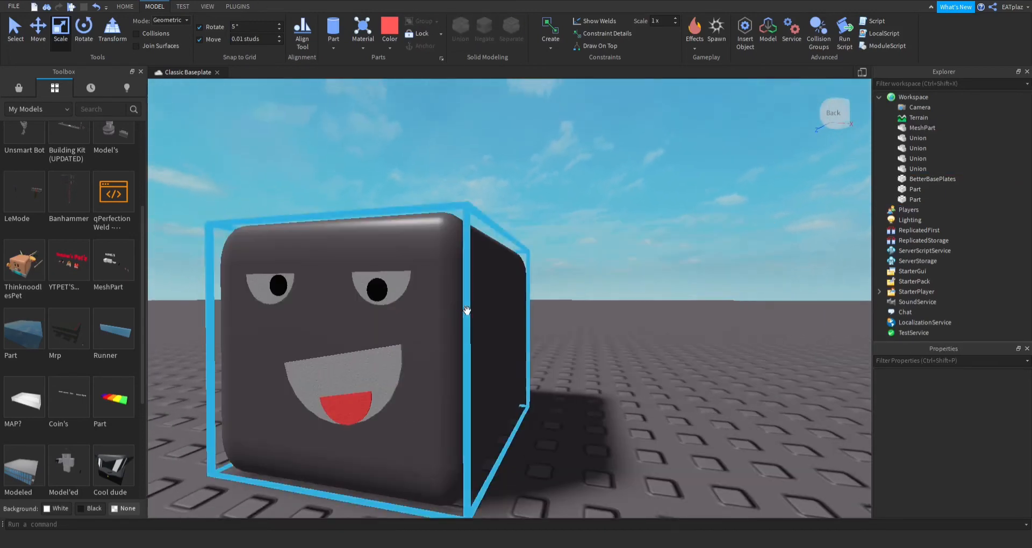
Step: Examine the red tongue's size and position in the mouth from several distances and angles
scroll(576, 376, up, 3)
scroll(591, 384, down, 2)
right_drag(591, 384, 608, 402)
key(a)
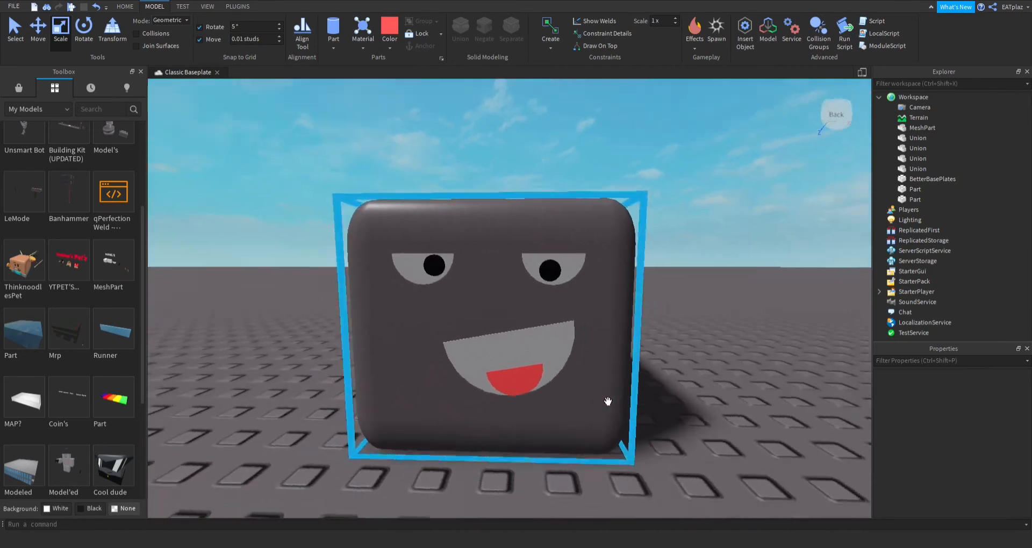
scroll(608, 401, up, 3)
click(508, 371)
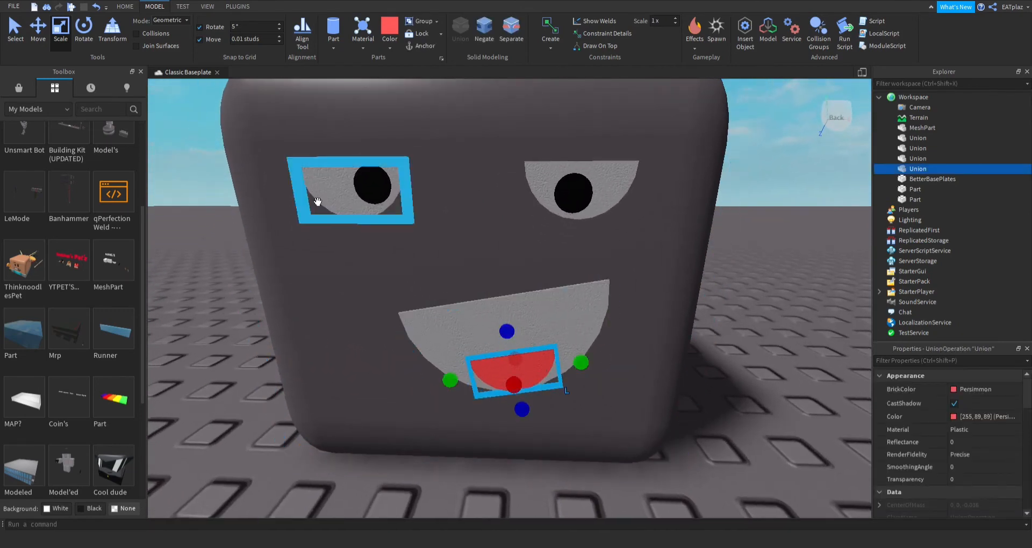
click(39, 31)
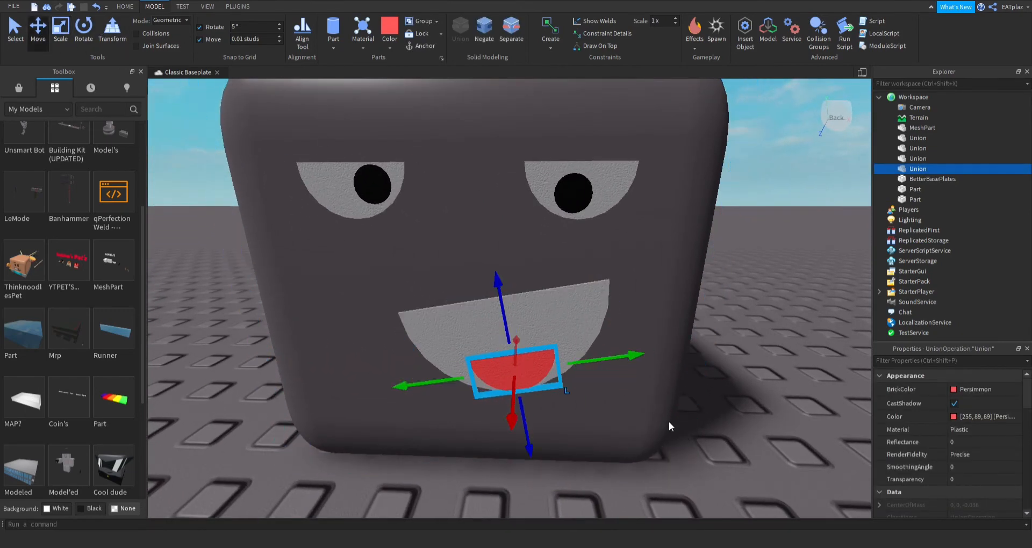
click(729, 369)
scroll(709, 374, down, 10)
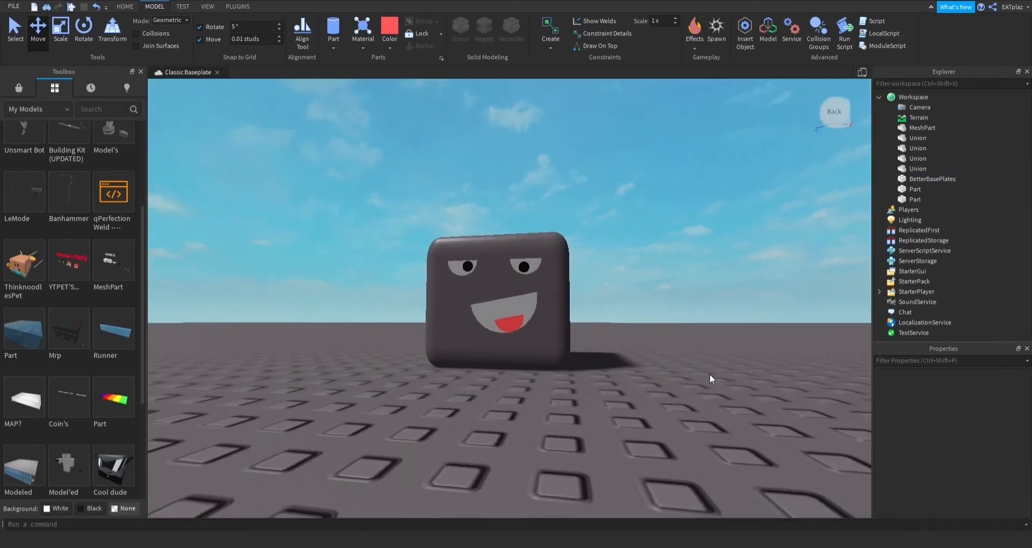
scroll(685, 376, up, 6)
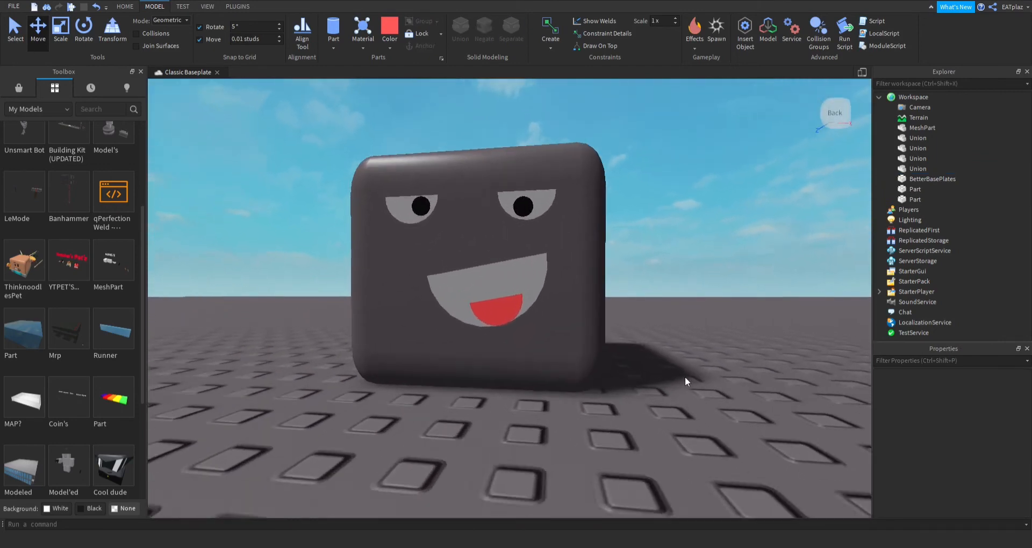
click(492, 307)
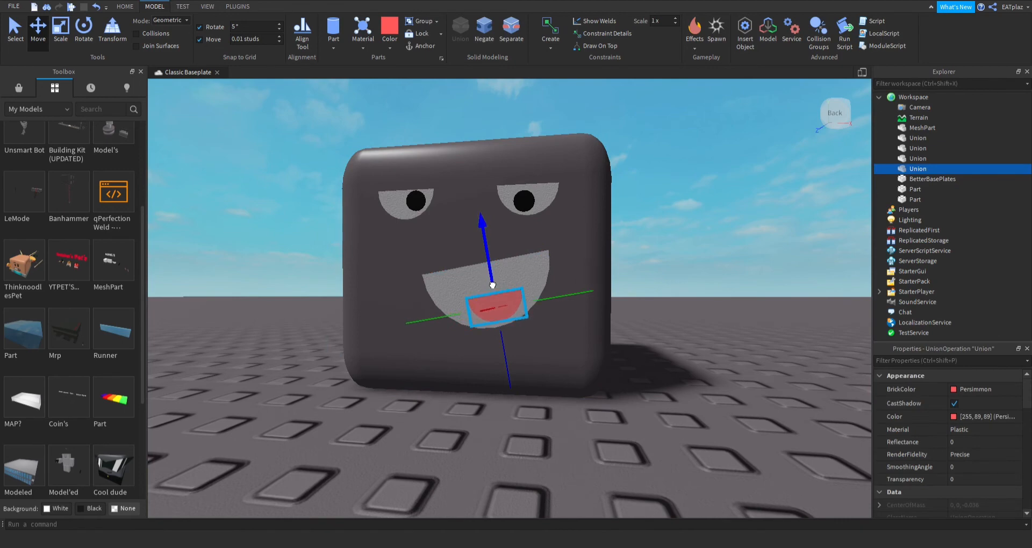
click(646, 334)
right_drag(613, 313, 627, 322)
scroll(612, 313, up, 2)
scroll(612, 313, down, 6)
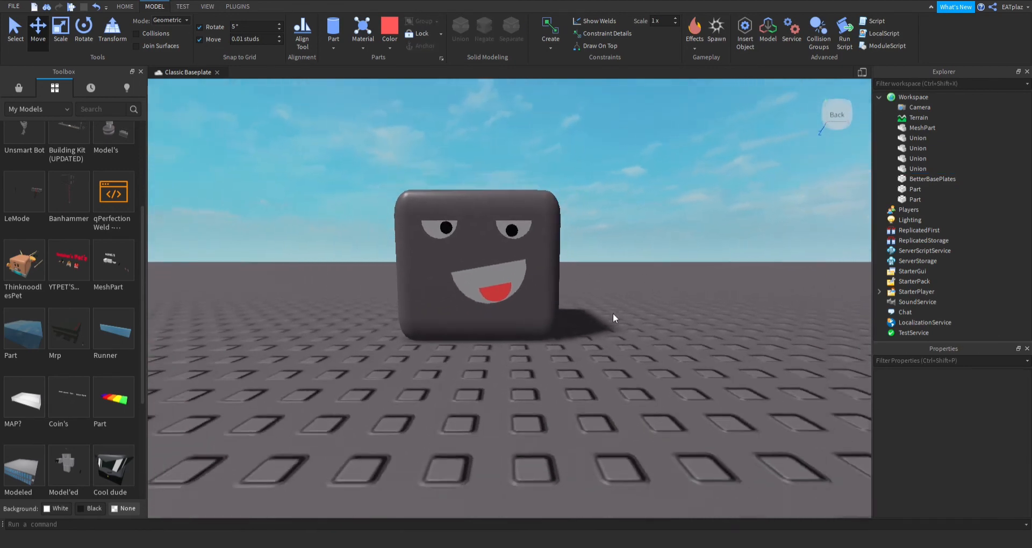
scroll(609, 318, up, 4)
Step: Enlarge the red tongue and move it slightly down so that it hangs over the mouth's lower edge
click(573, 312)
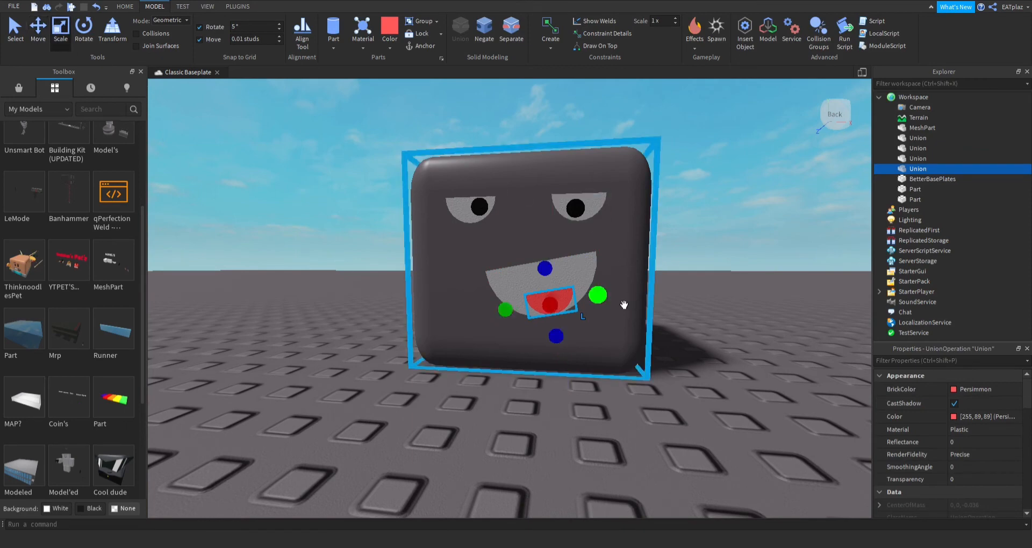
drag(598, 296, 606, 298)
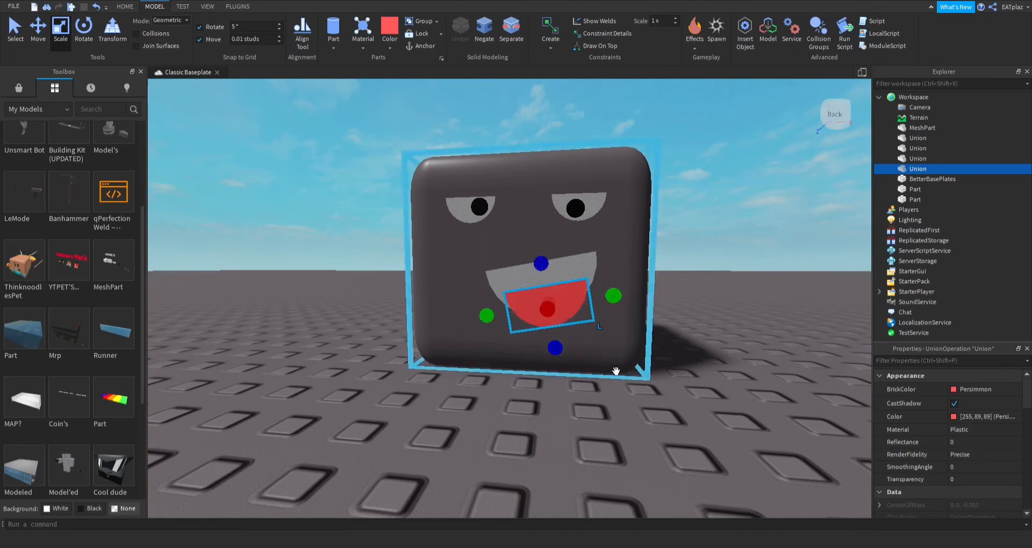
click(692, 337)
click(583, 326)
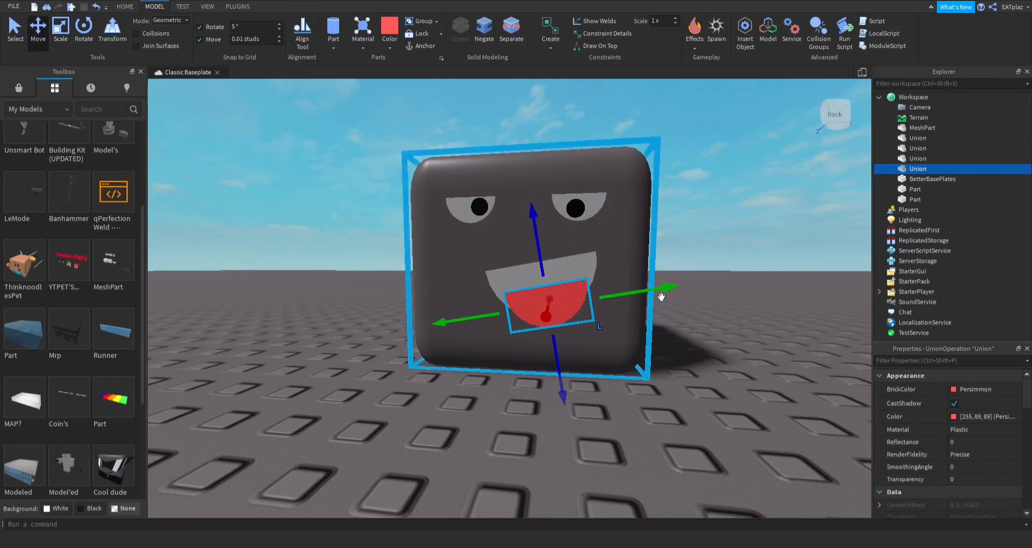
drag(660, 297, 643, 298)
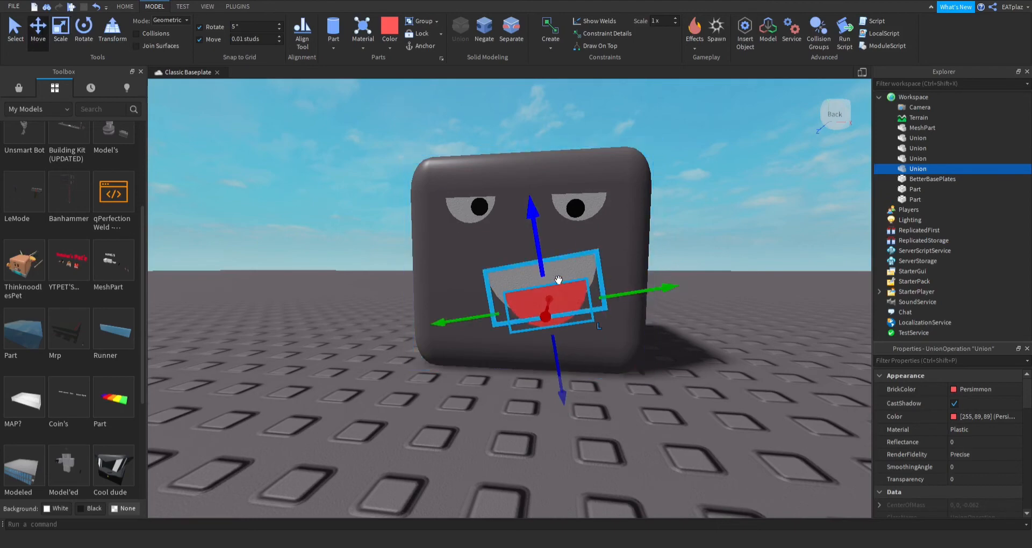
click(677, 269)
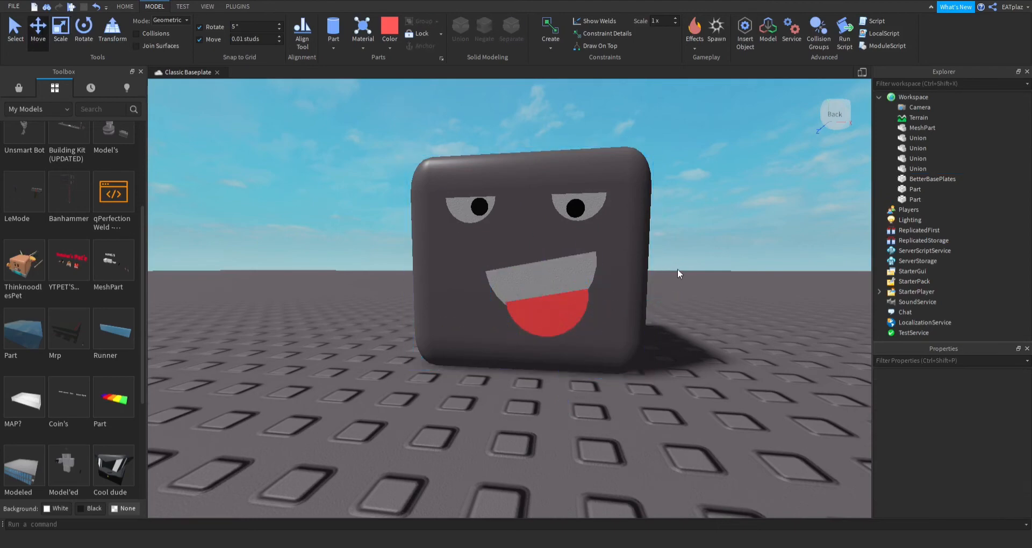
Step: Scale the red tongue down slightly, keeping it over the mouth's lower edge
scroll(678, 266, down, 2)
scroll(679, 266, up, 3)
scroll(678, 266, down, 4)
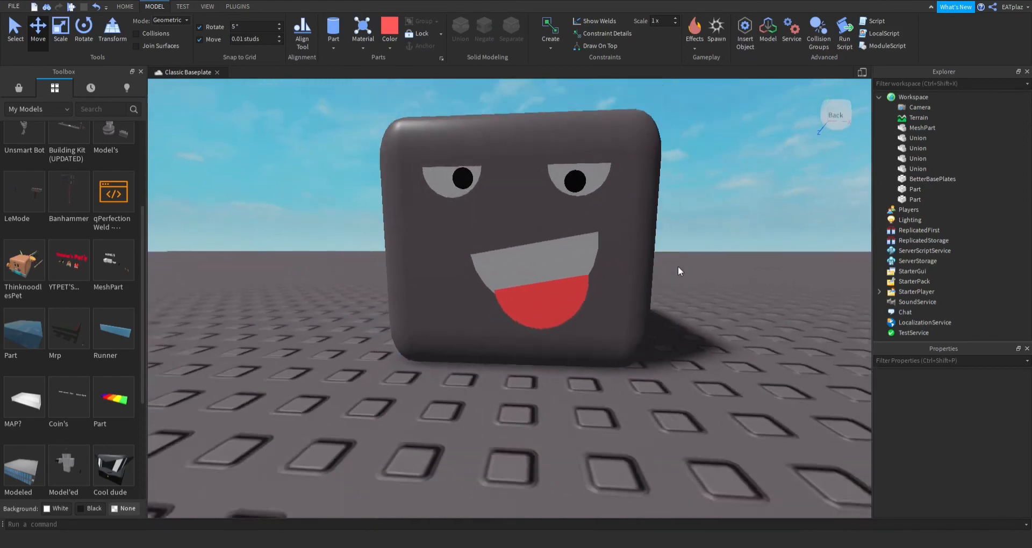
scroll(601, 314, up, 3)
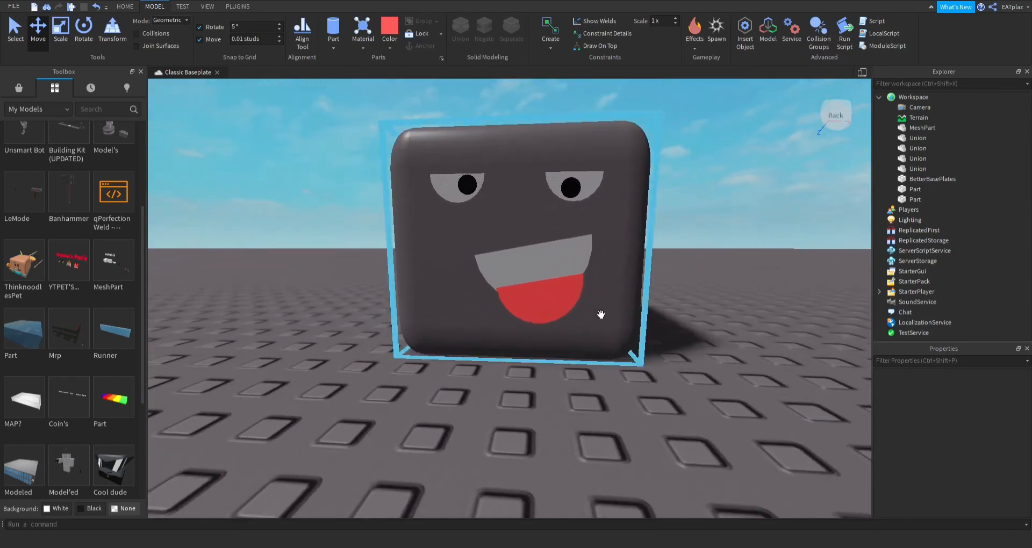
click(564, 301)
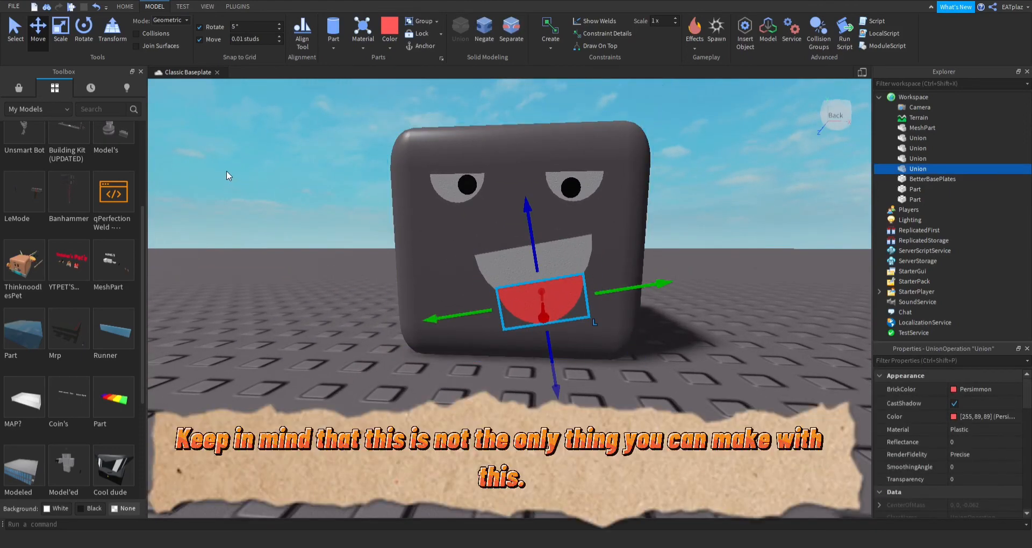
click(56, 32)
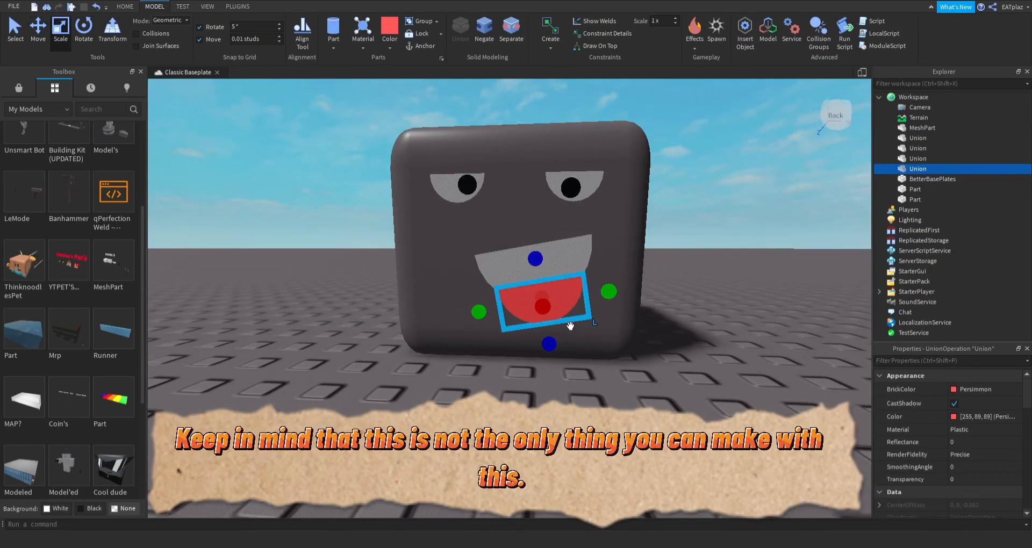
drag(560, 348, 550, 341)
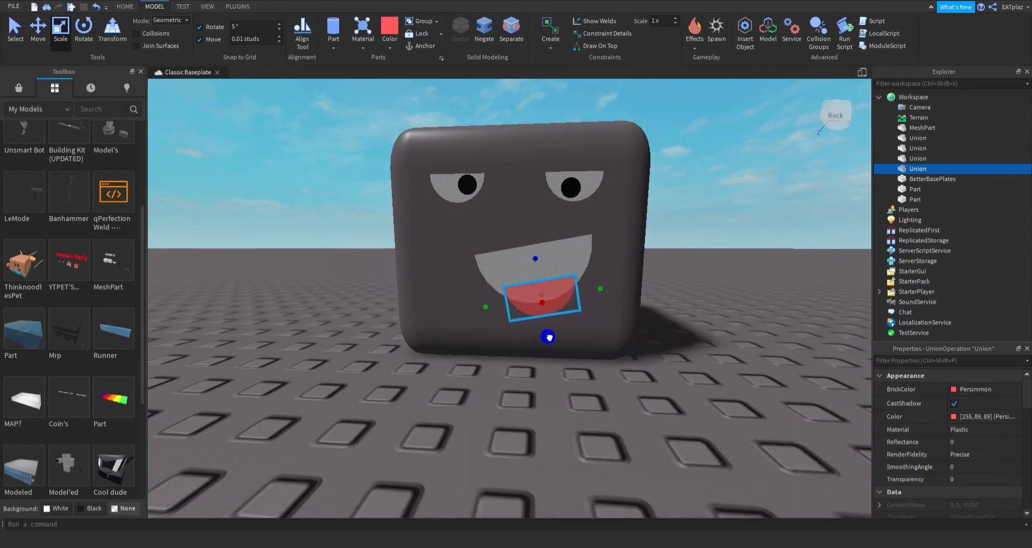
Step: Rotate the red tongue to a steeper tilt and shift it toward the raised corner of the mouth
click(725, 307)
click(576, 304)
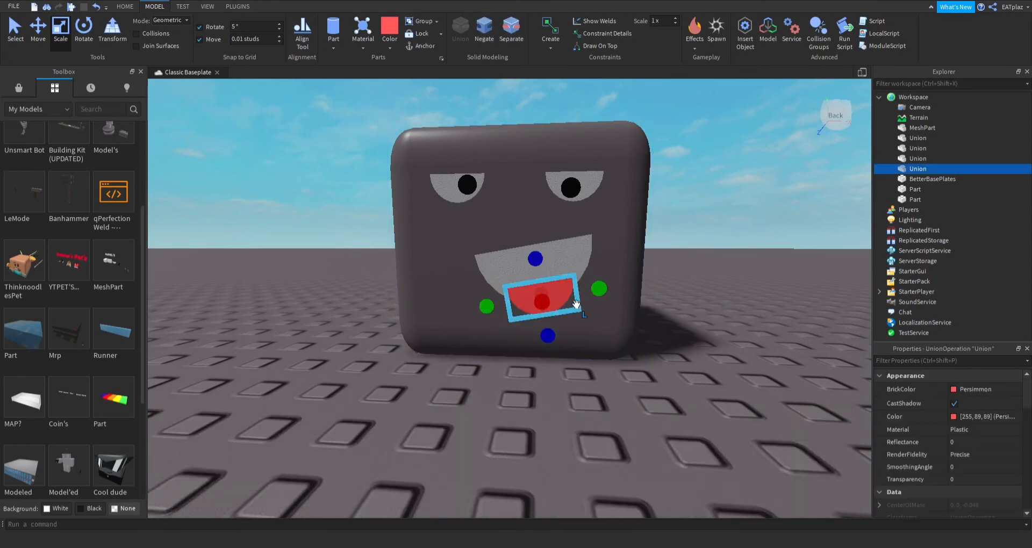
click(84, 33)
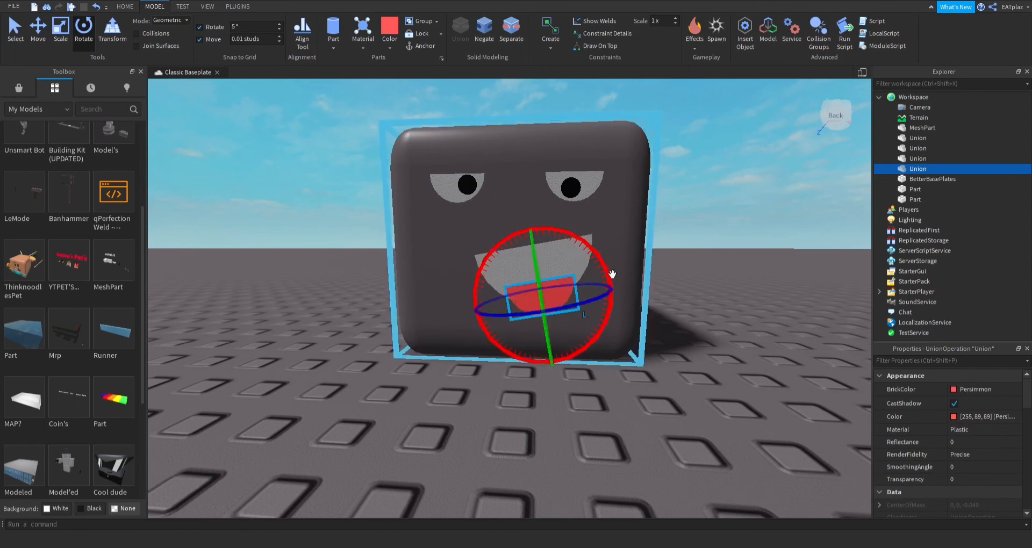
mouse_move(610, 270)
mouse_down()
mouse_move(594, 248)
mouse_move(607, 280)
mouse_up()
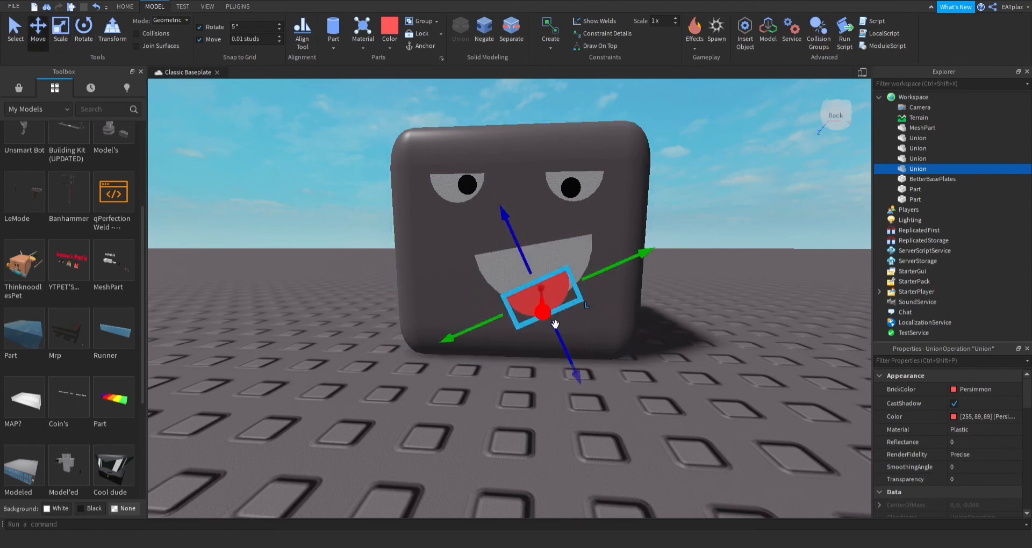
drag(499, 323, 520, 332)
drag(582, 339, 583, 342)
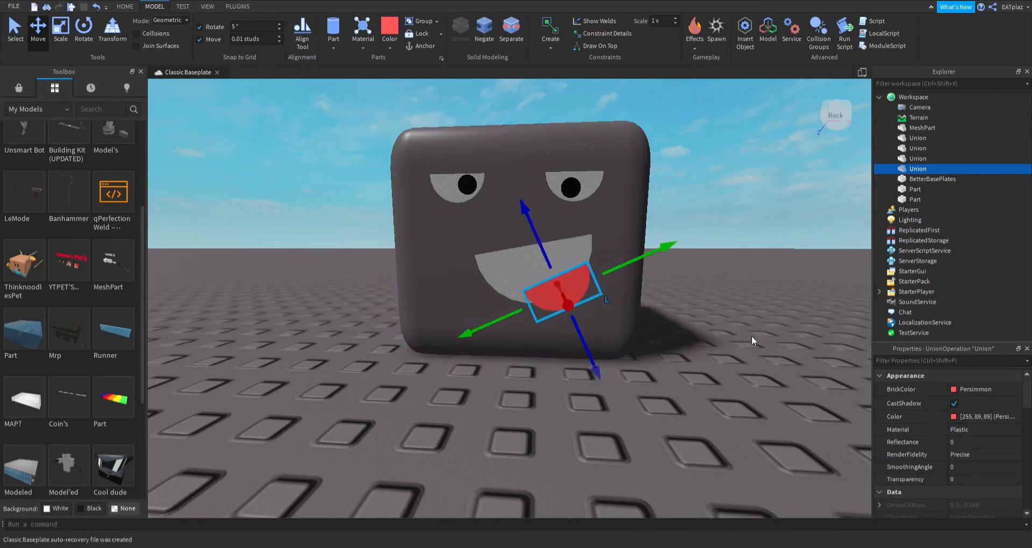
click(675, 328)
Step: Select all pieces of the smiling pet and raise it so that it floats above the baseplate
scroll(675, 328, down, 10)
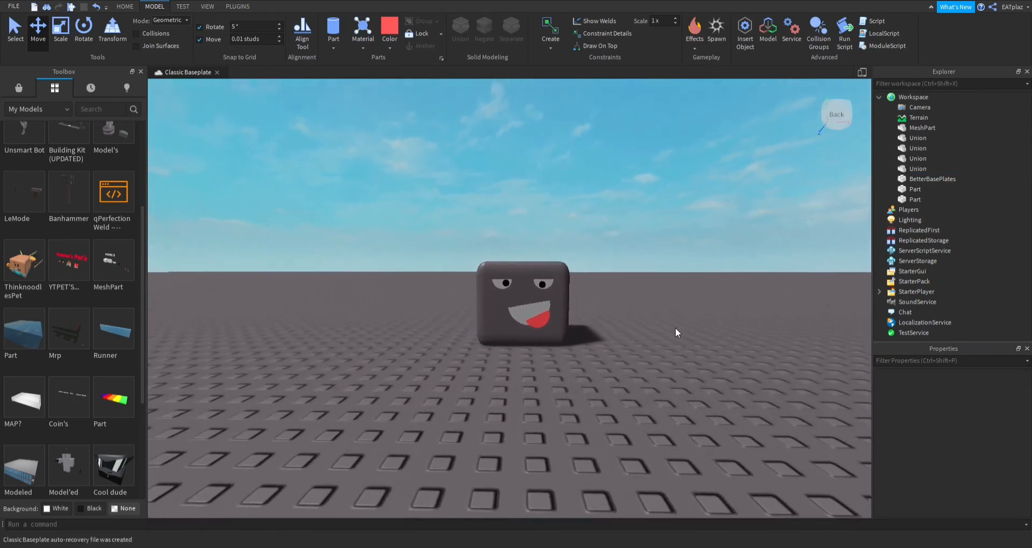
key(w)
right_drag(675, 327, 675, 328)
key(s)
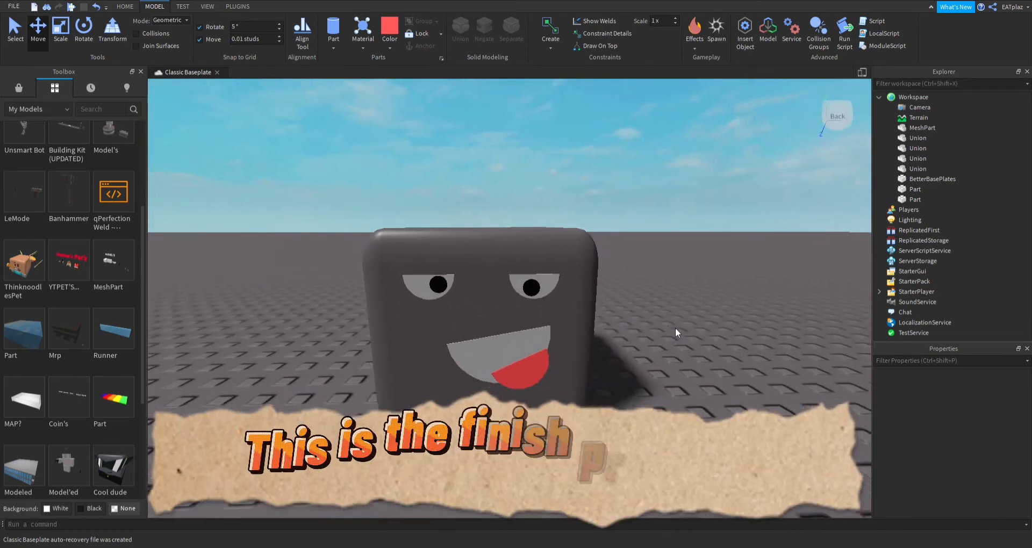
key(s)
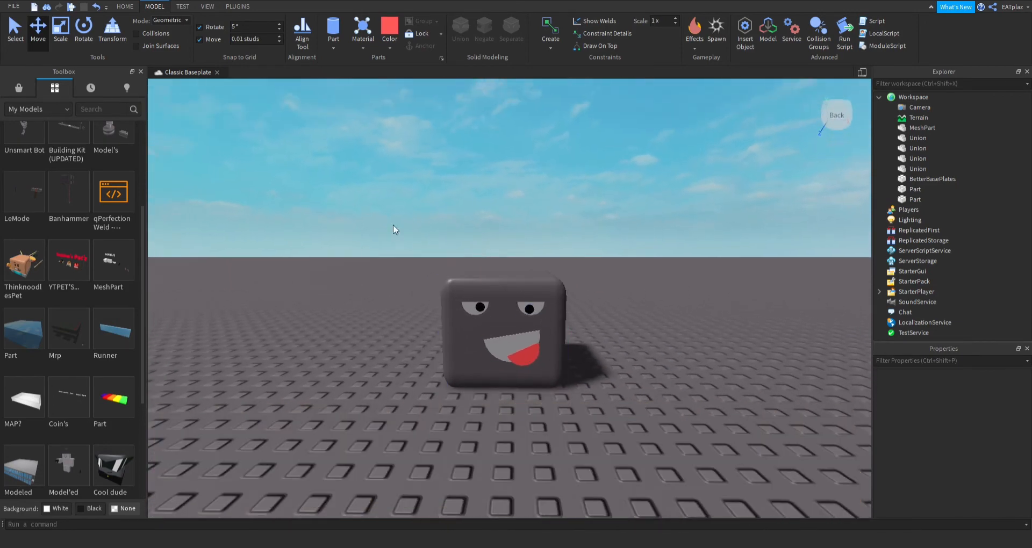
drag(393, 258, 633, 425)
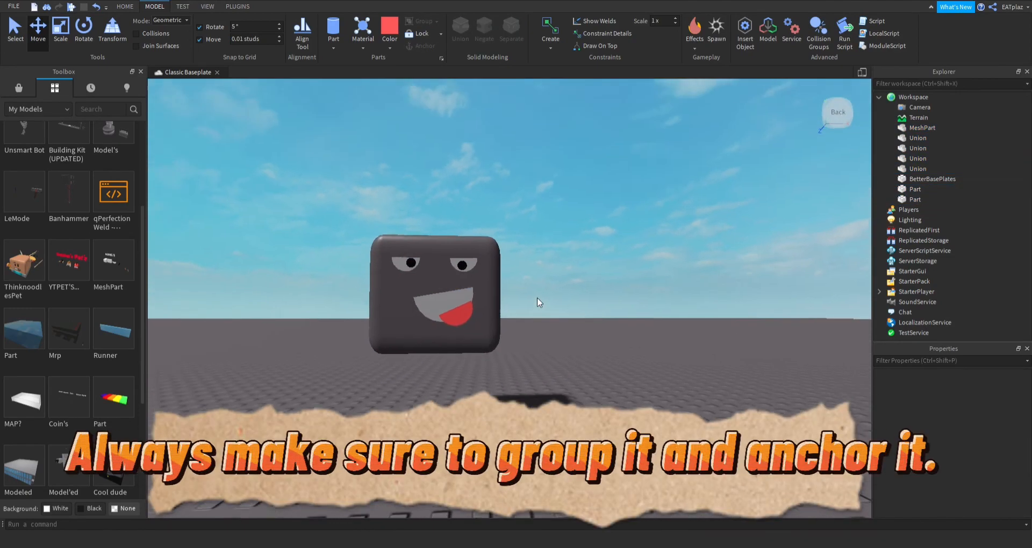
Step: Examine the floating smiling pet and its shadow from several distances and angles
scroll(537, 297, up, 5)
key(s)
key(a)
right_drag(537, 298, 550, 312)
key(w)
key(d)
key(s)
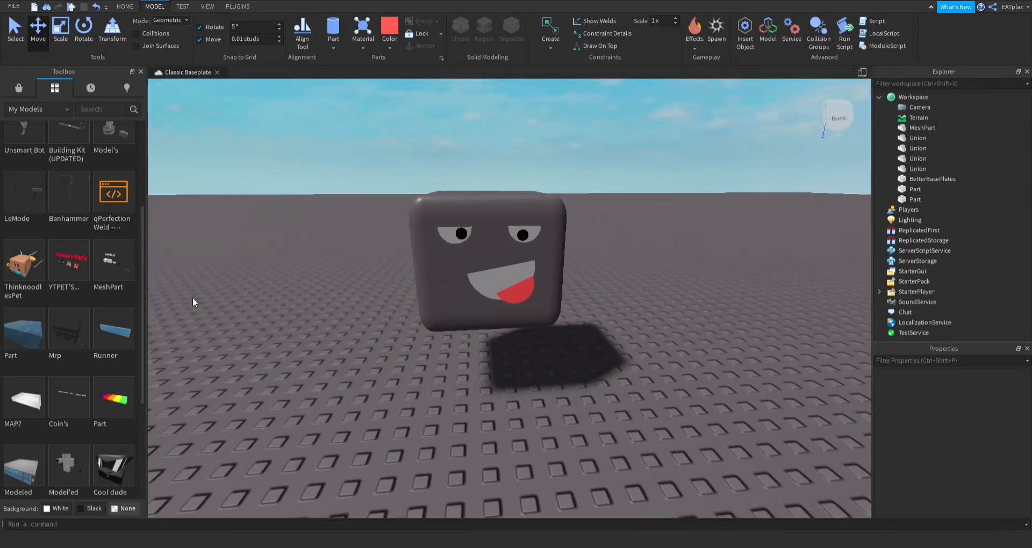
right_drag(204, 298, 204, 298)
right_drag(366, 403, 366, 403)
key(w)
key(s)
key(w)
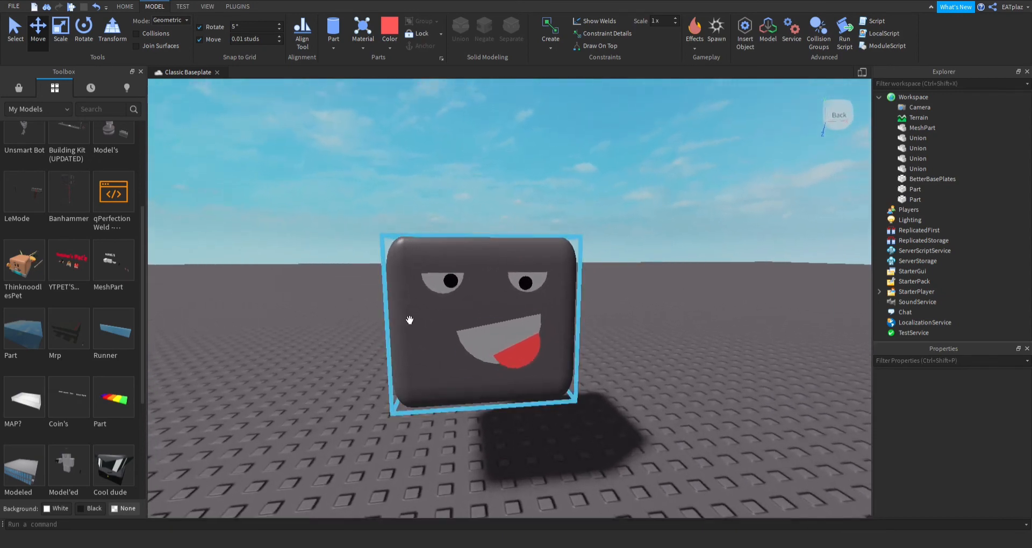
key(s)
drag(379, 251, 516, 341)
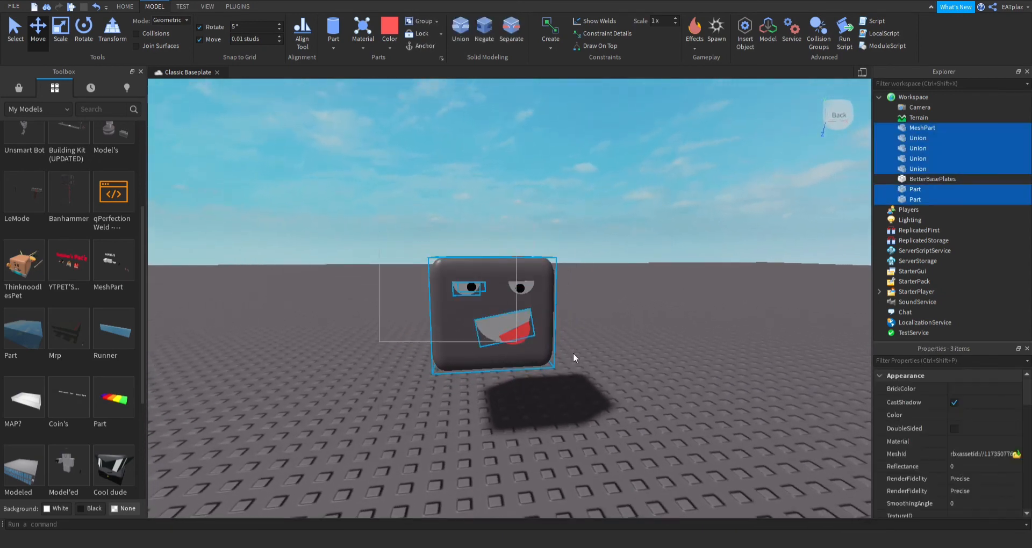
click(418, 237)
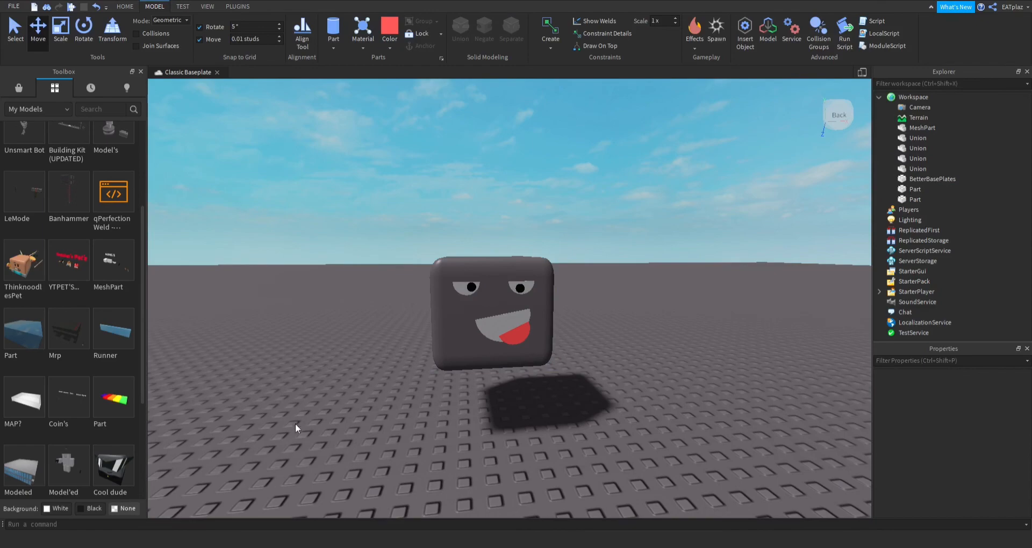
Step: Insert the Cool dude model from My Models and place it on the baseplate beside the smiling pet
click(115, 469)
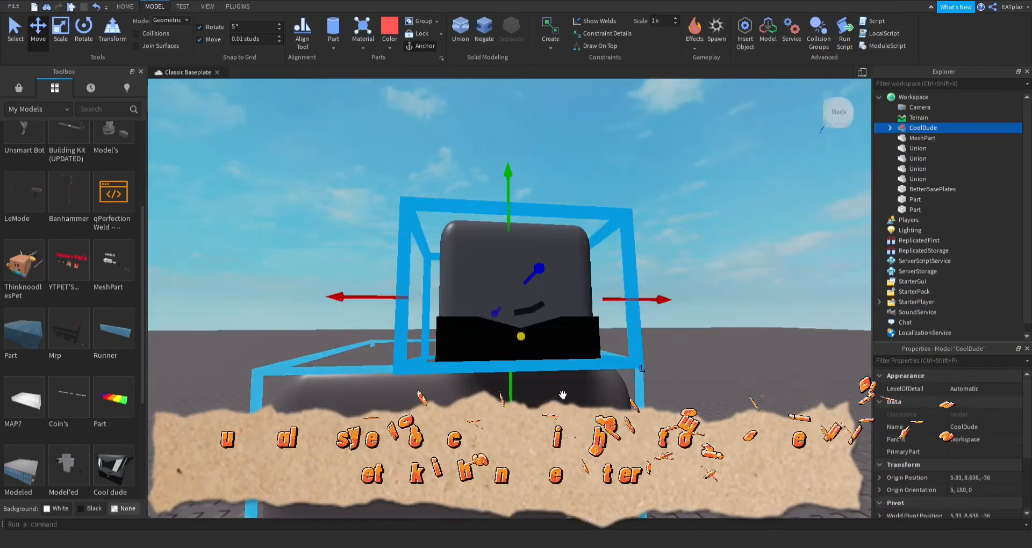
key(s)
right_drag(599, 346, 597, 371)
drag(511, 305, 682, 392)
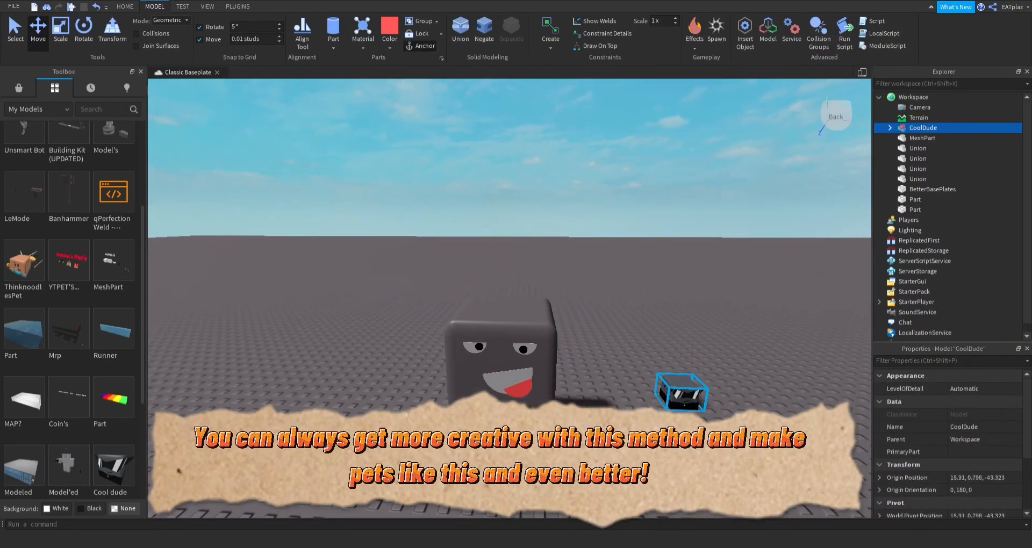
key(w)
key(d)
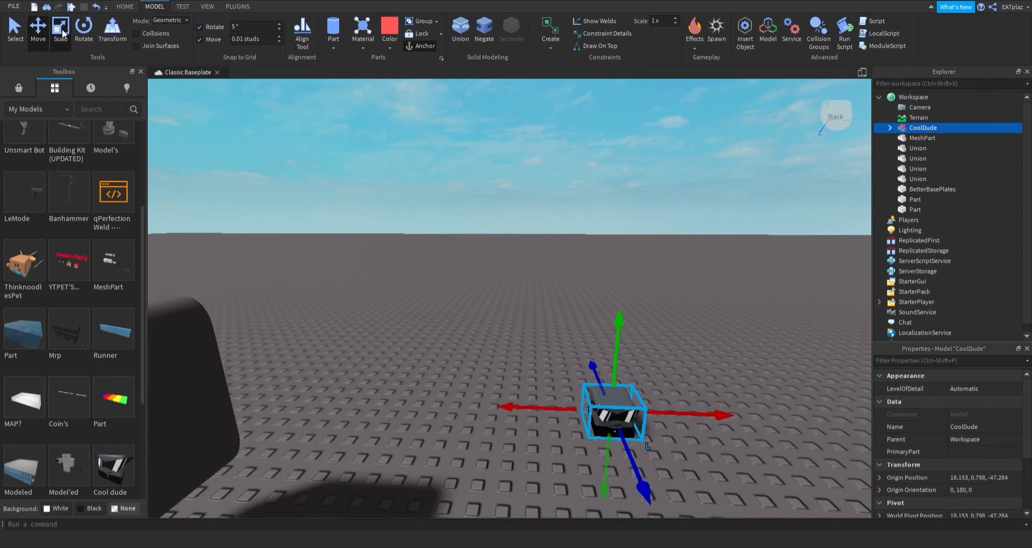
Step: Scale the CoolDude model up and raise it above the baseplate
drag(625, 378, 642, 243)
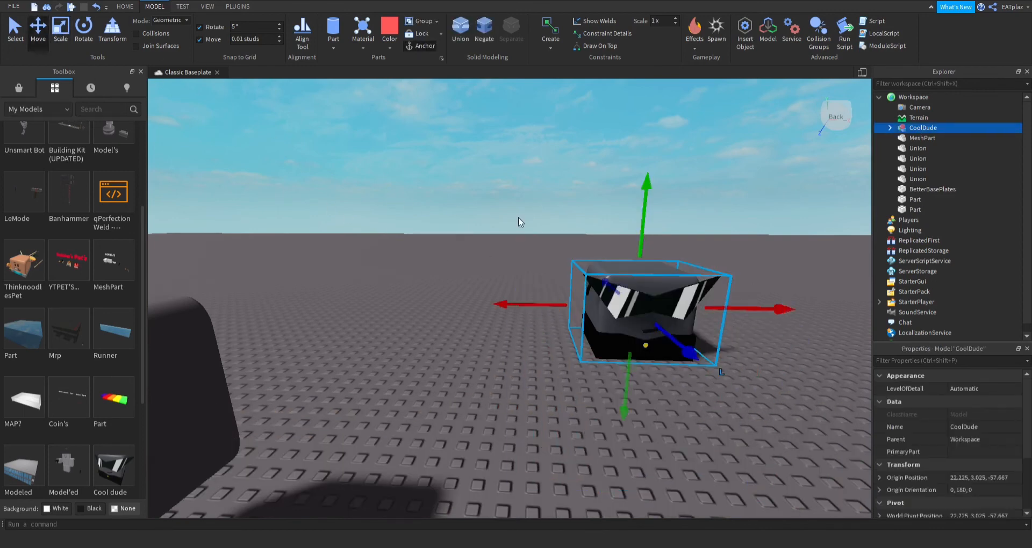
drag(643, 231, 651, 142)
click(753, 343)
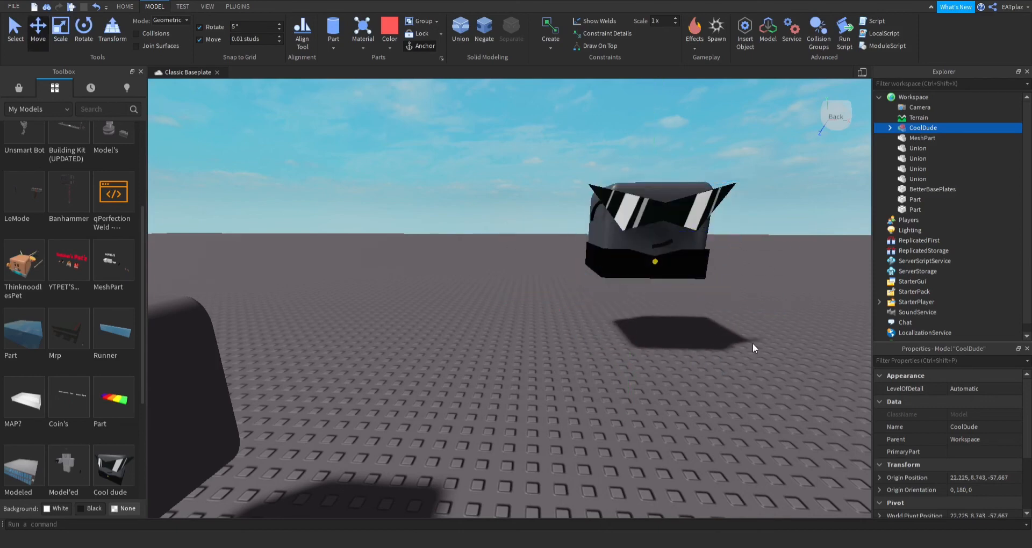
Step: Examine the CoolDude pet's head, sunglasses and black base from the front and the side
key(w)
right_drag(653, 340, 671, 355)
key(w)
key(d)
key(a)
key(d)
key(s)
drag(404, 178, 855, 444)
drag(748, 430, 687, 249)
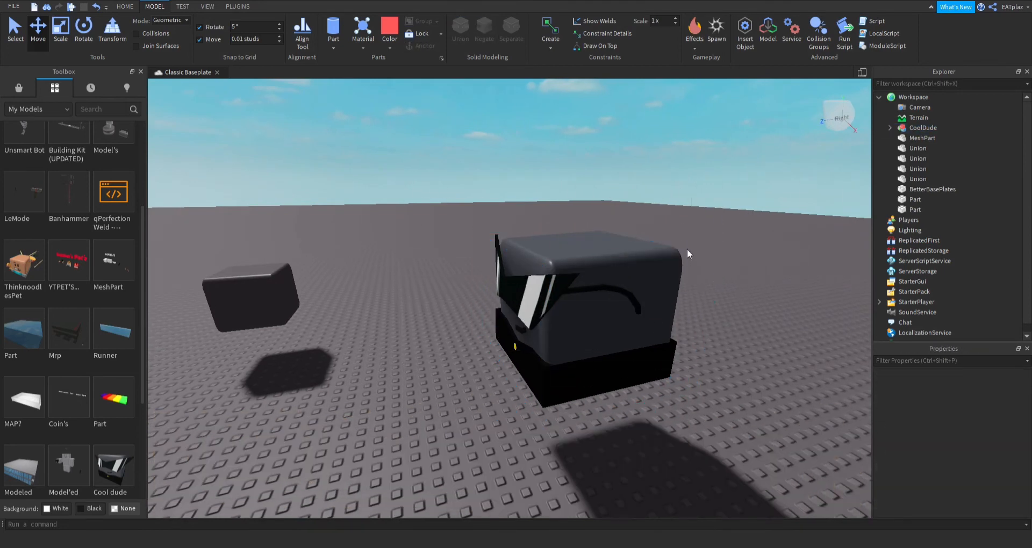
Step: Reposition the CoolDude model on the baseplate near the smiling pet and lift it off the ground
key(ctrl+z)
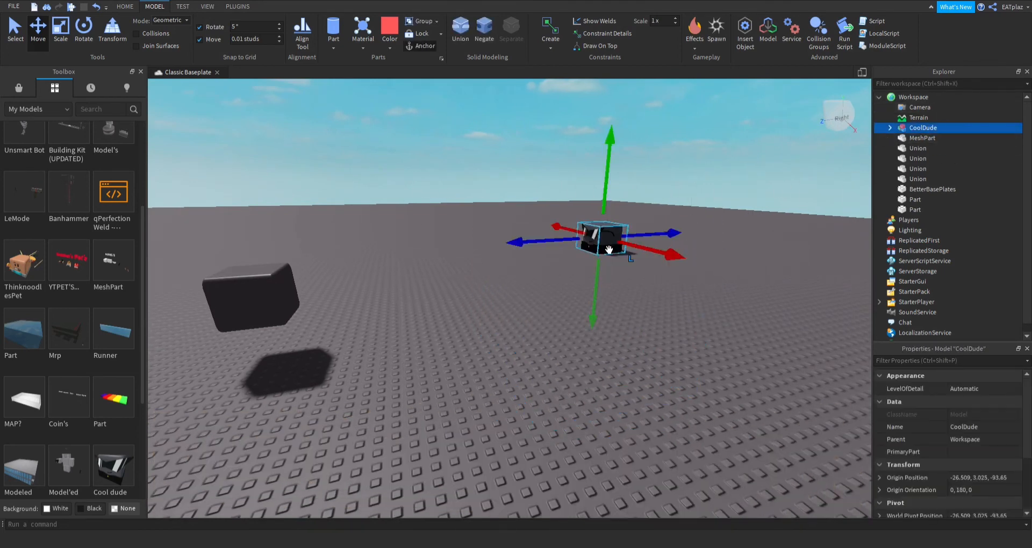
drag(609, 249, 603, 358)
drag(549, 307, 583, 220)
key(ctrl+z)
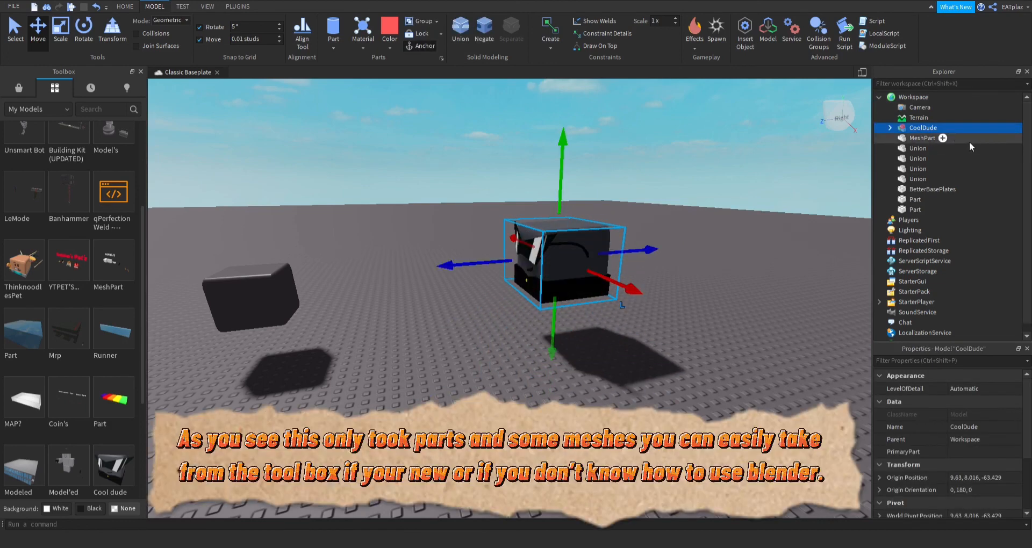
Step: Expand the CoolDude model's hierarchy and inspect its MeshParts, Parts and nested Mesh one by one
click(890, 127)
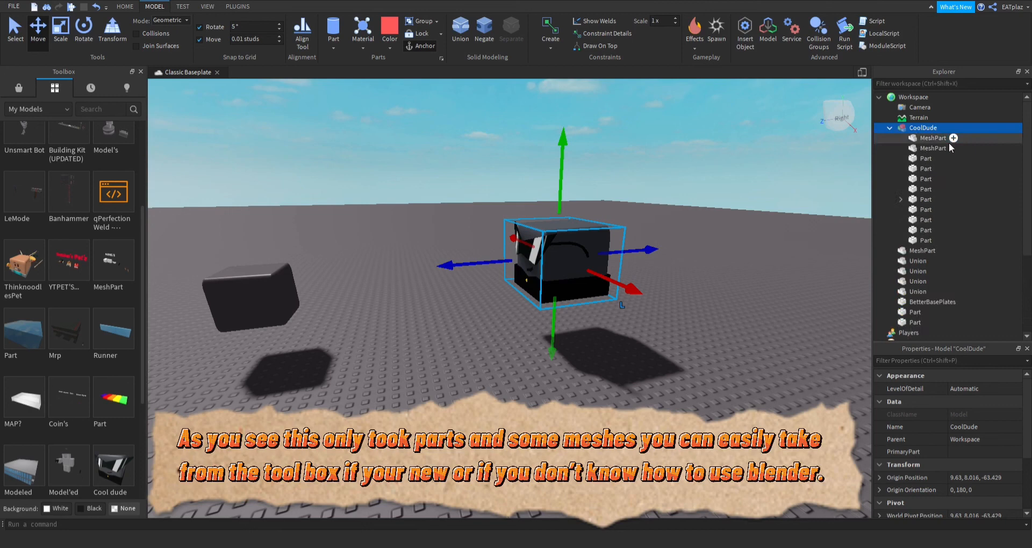
click(915, 140)
click(917, 150)
click(918, 169)
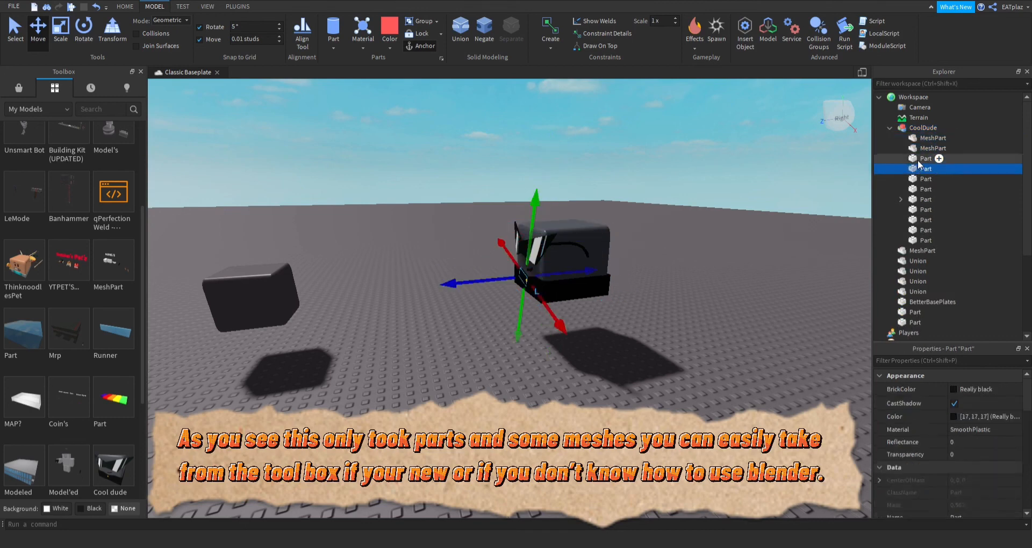
click(918, 160)
click(916, 190)
click(902, 202)
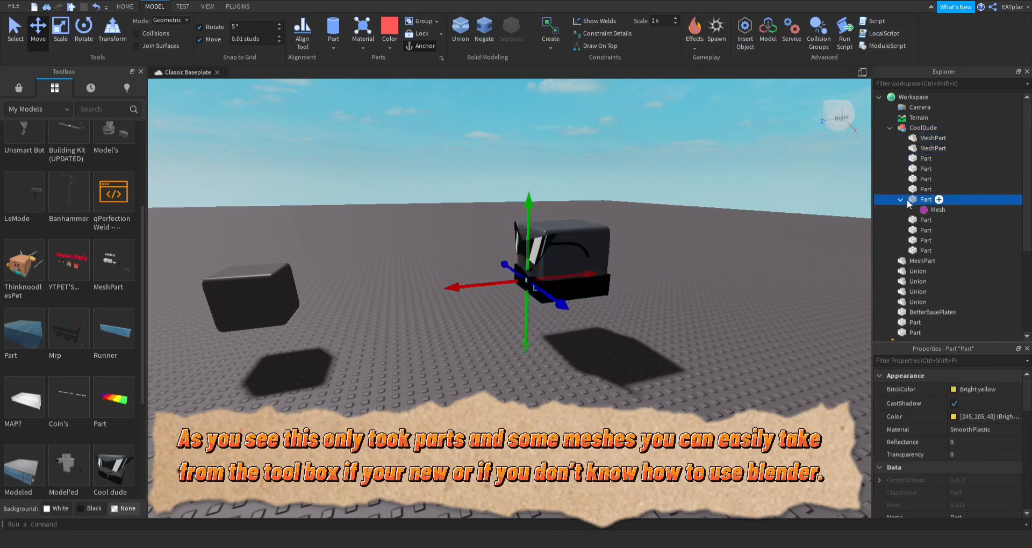
click(915, 251)
click(916, 240)
click(917, 230)
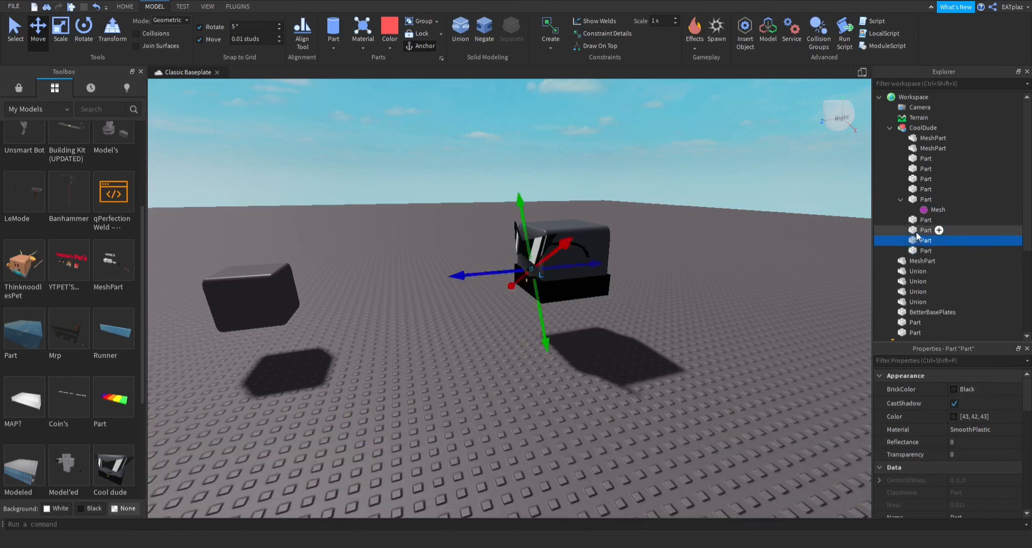
click(918, 220)
click(915, 179)
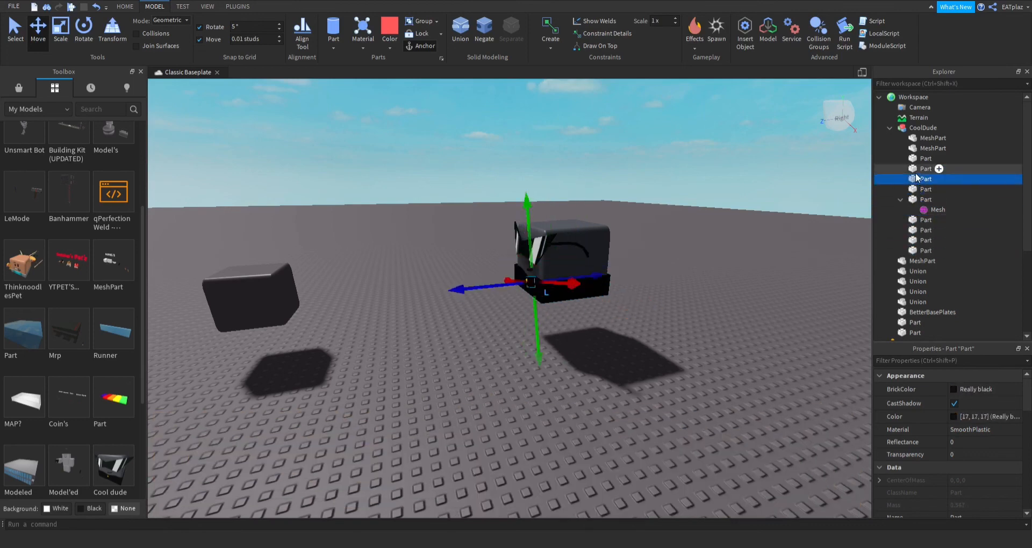
click(915, 170)
click(915, 160)
click(916, 149)
click(919, 140)
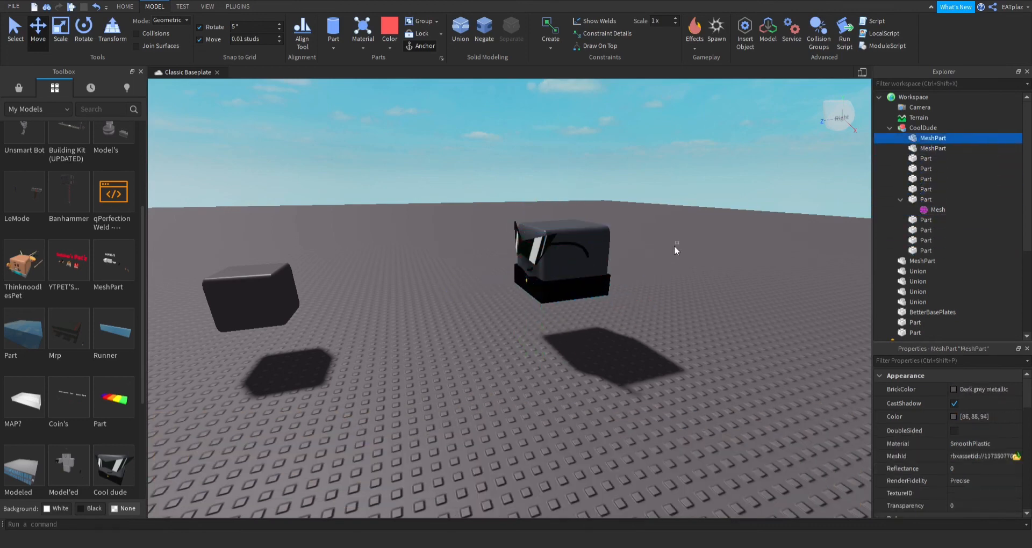
click(674, 246)
Step: Move the CoolDude model next to the smiling pet, leaving a gap between the two
scroll(611, 334, up, 5)
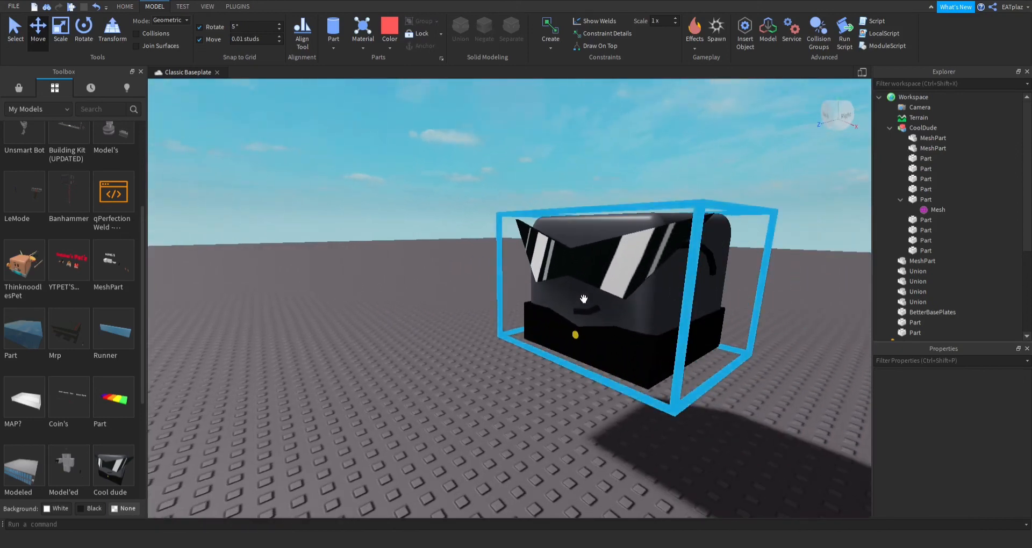
scroll(389, 403, down, 3)
drag(584, 299, 621, 546)
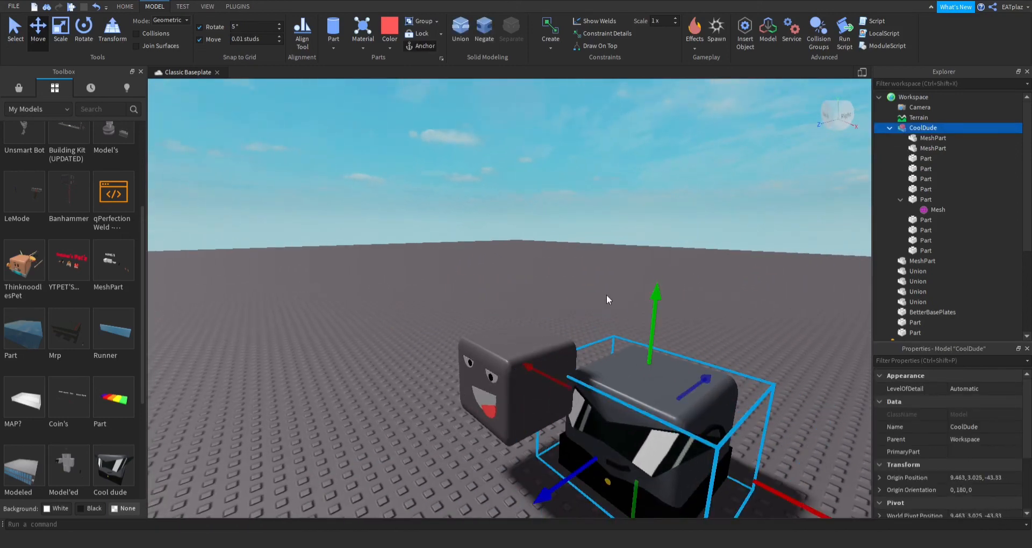
right_drag(606, 295, 589, 291)
scroll(589, 291, down, 3)
drag(663, 384, 792, 395)
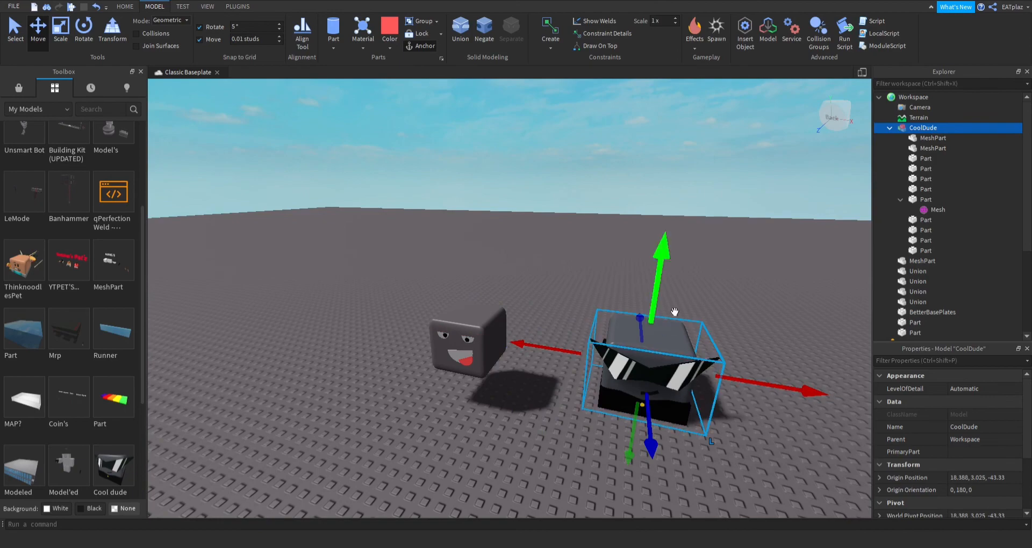
click(485, 271)
Step: Select the smiling pet's body, eyes, pupils, mouth and tongue and group them into one model
scroll(485, 271, up, 5)
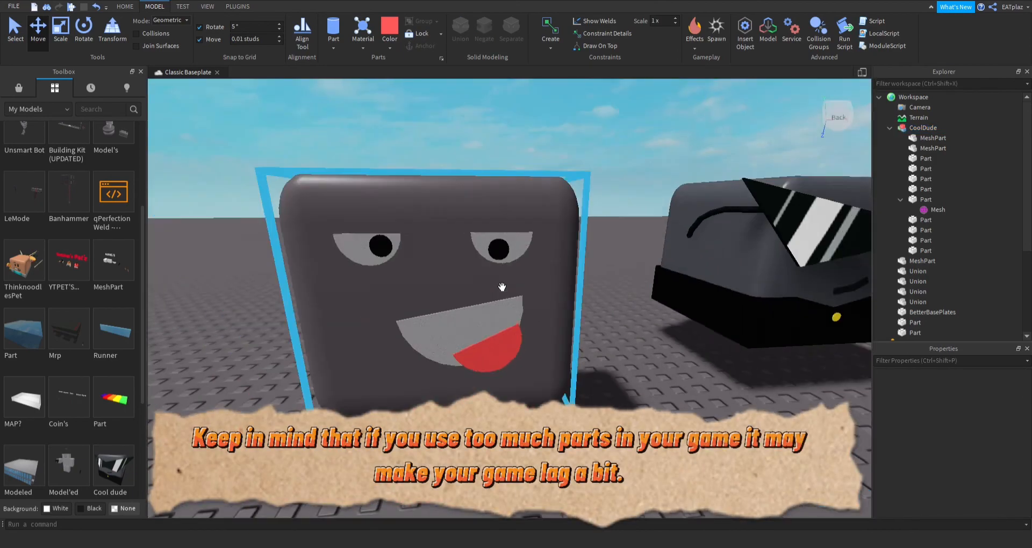
scroll(502, 286, down, 4)
scroll(495, 288, up, 5)
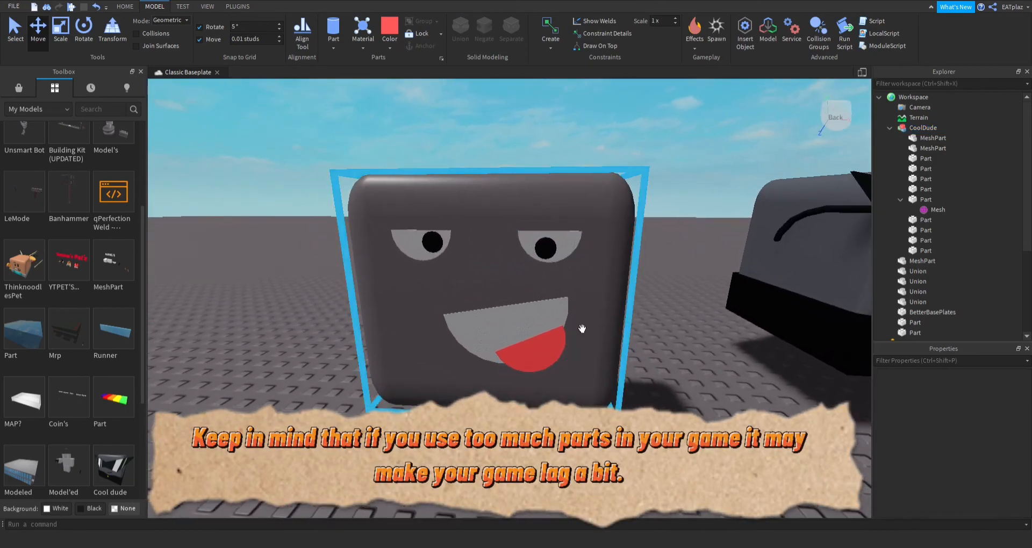
scroll(582, 329, down, 5)
drag(401, 236, 594, 395)
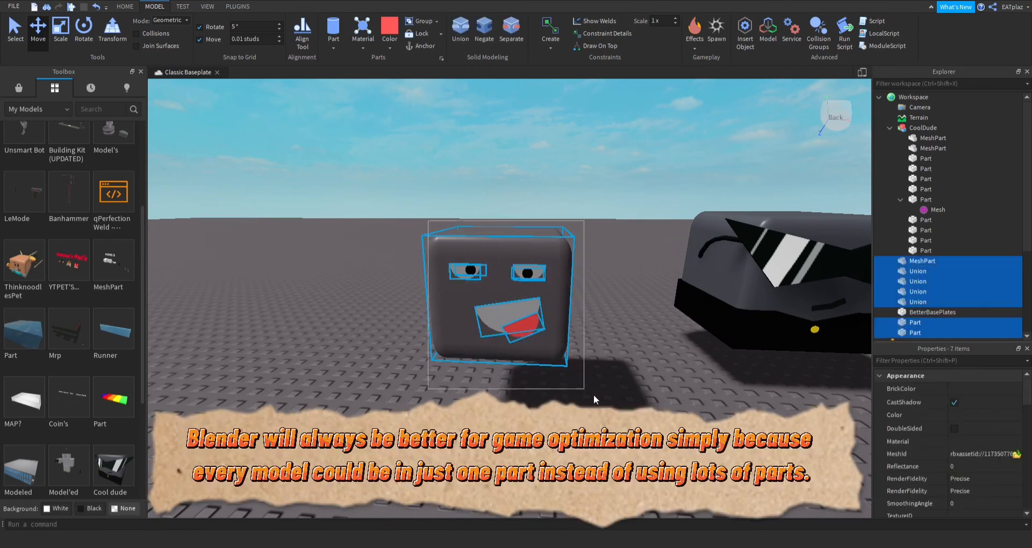
click(412, 21)
click(601, 151)
Step: Move the CoolDude model forward and slightly closer to the grouped smiling pet
key(w)
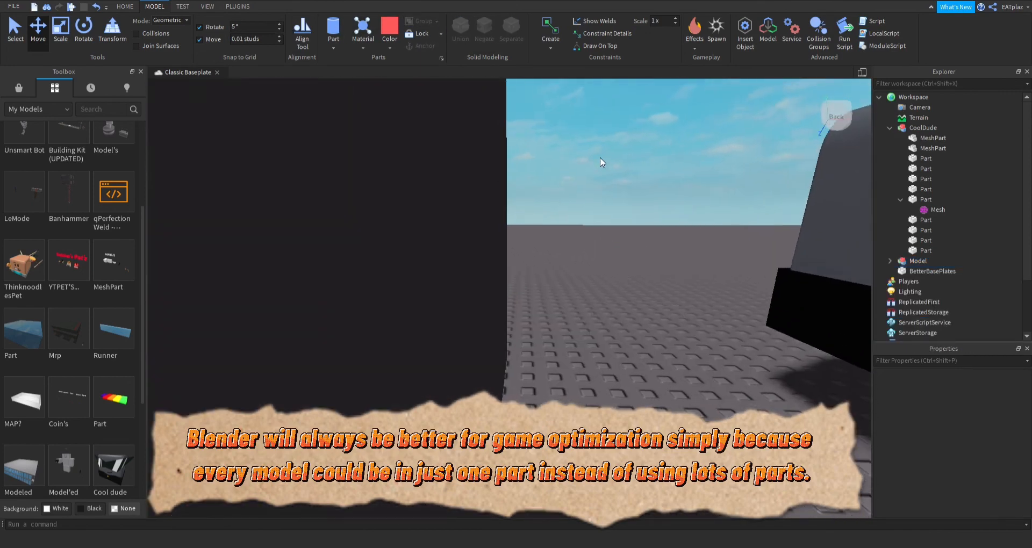
key(a)
mouse_move(600, 158)
right_down()
mouse_move(616, 172)
mouse_move(600, 158)
right_up()
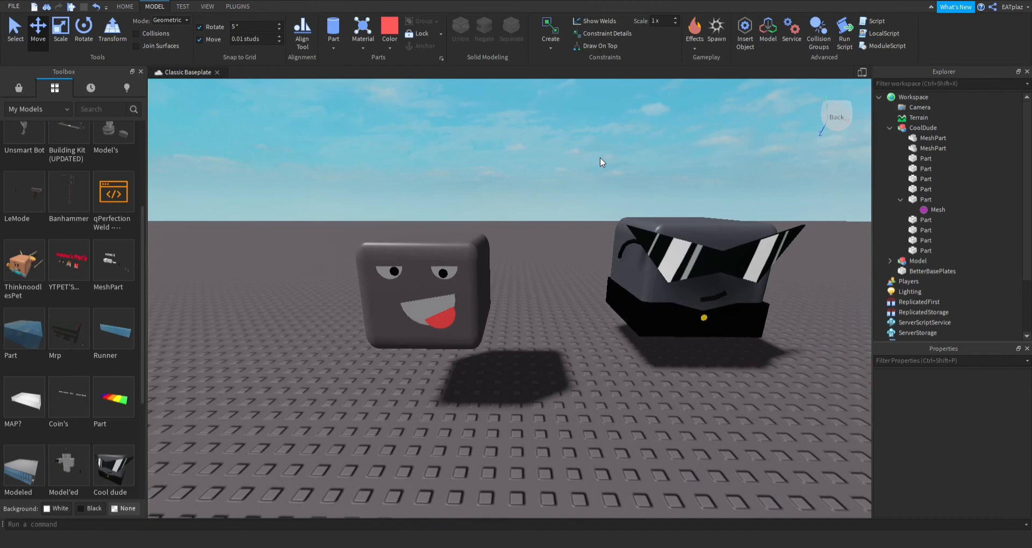
key(w)
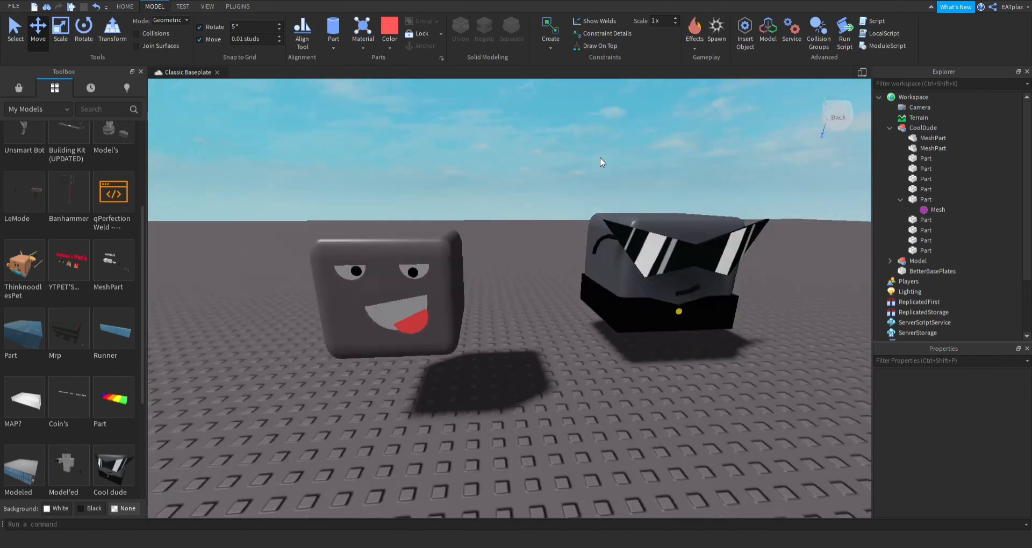
key(s)
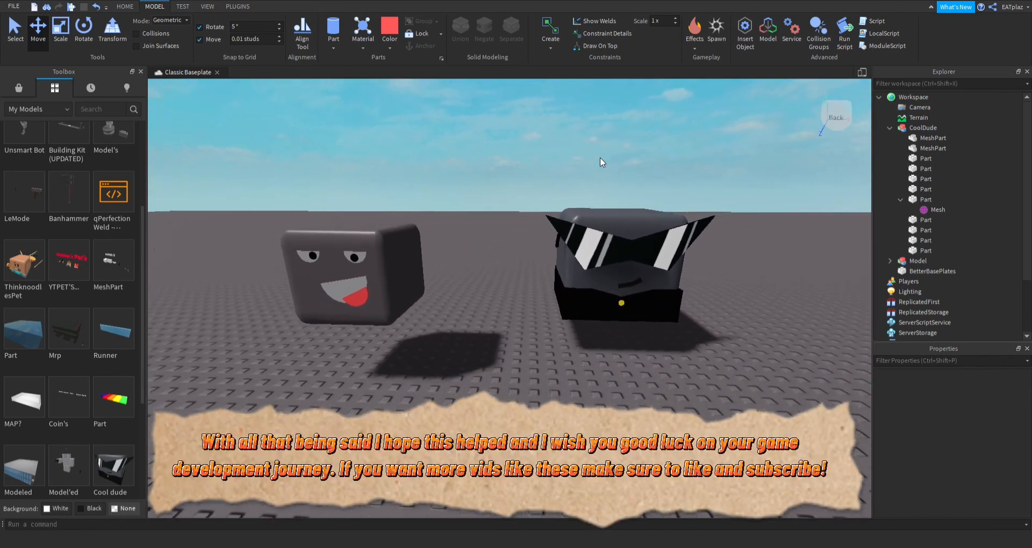
click(644, 316)
drag(640, 298, 644, 334)
drag(529, 286, 480, 272)
click(453, 230)
Step: View both pets together from farther away, selecting and deselecting the pair
right_drag(461, 239, 462, 240)
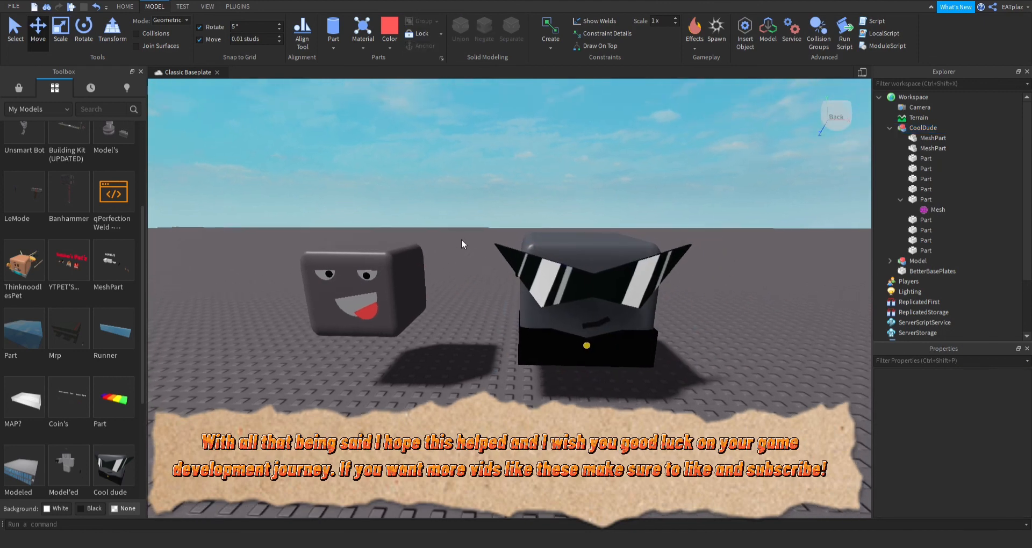
key(a)
key(s)
drag(401, 232, 734, 392)
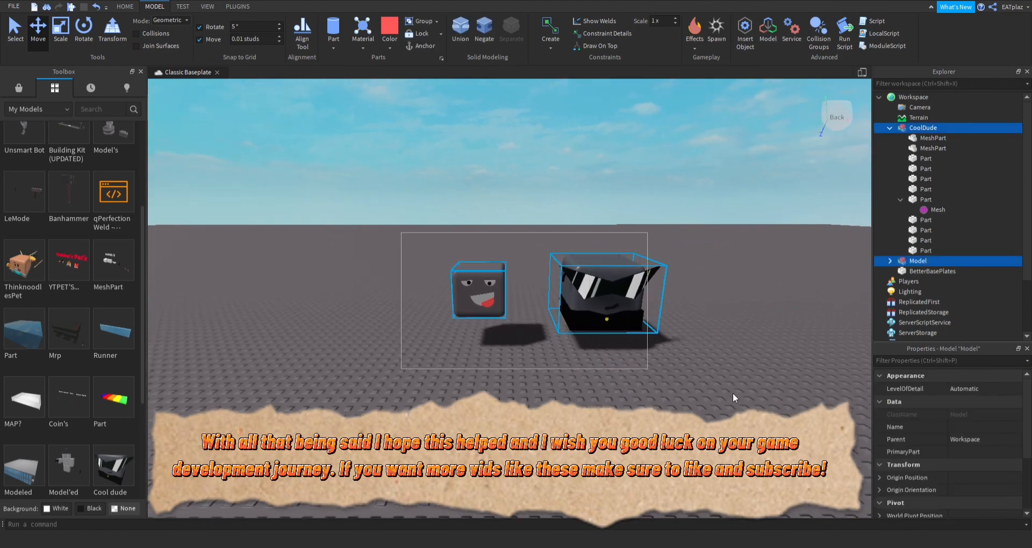
drag(676, 340, 723, 245)
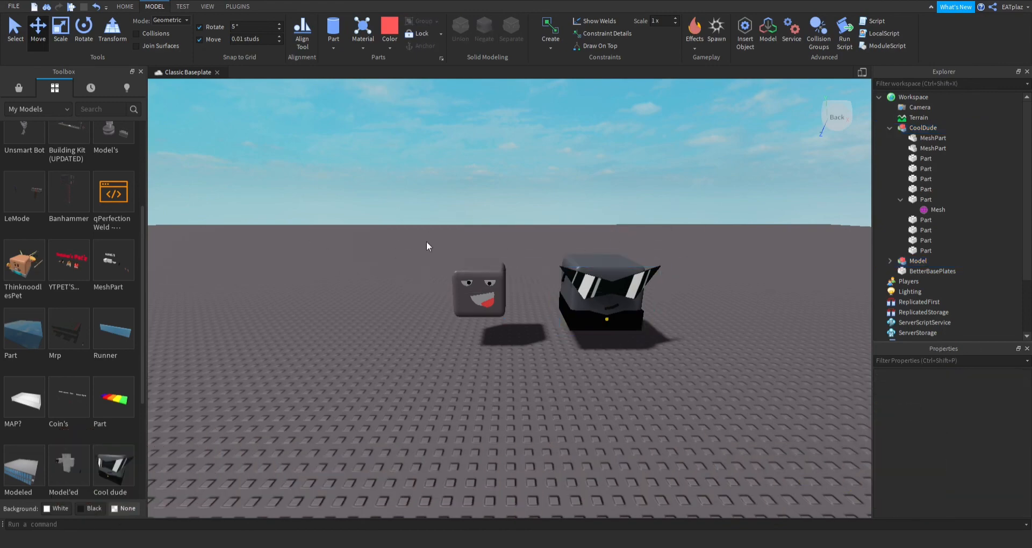